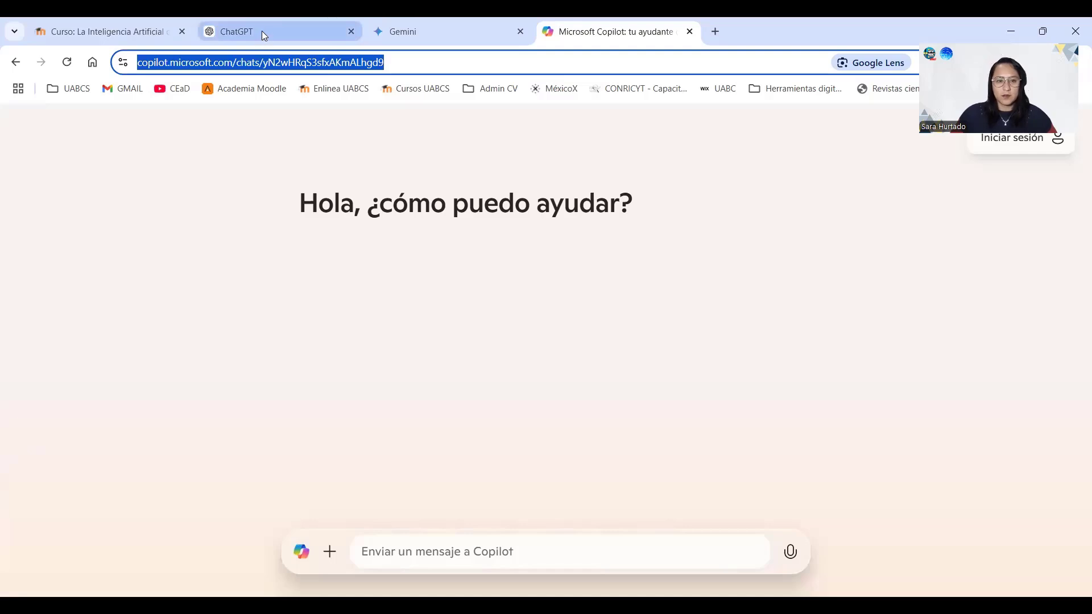
- Switch to ChatGPT and check the chat history in the sidebar, leaving the sidebar hidden
click(262, 31)
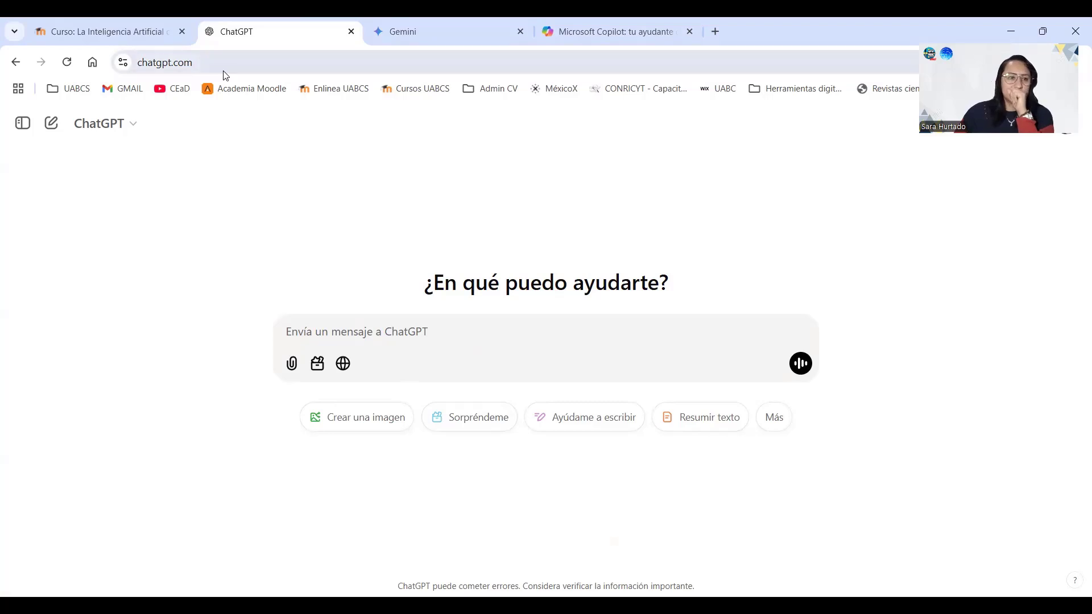
click(22, 123)
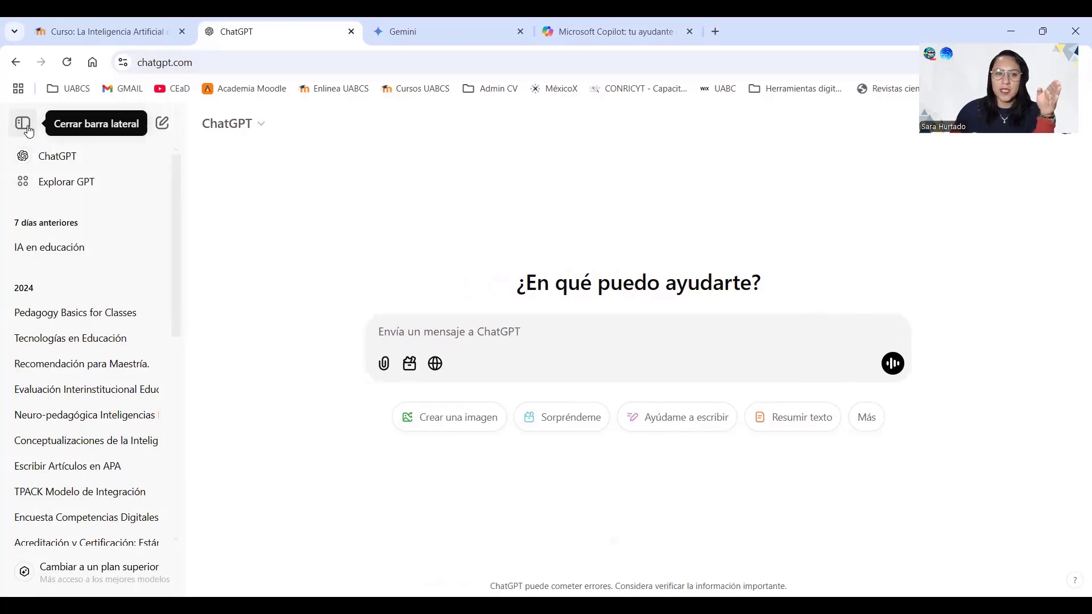
click(26, 127)
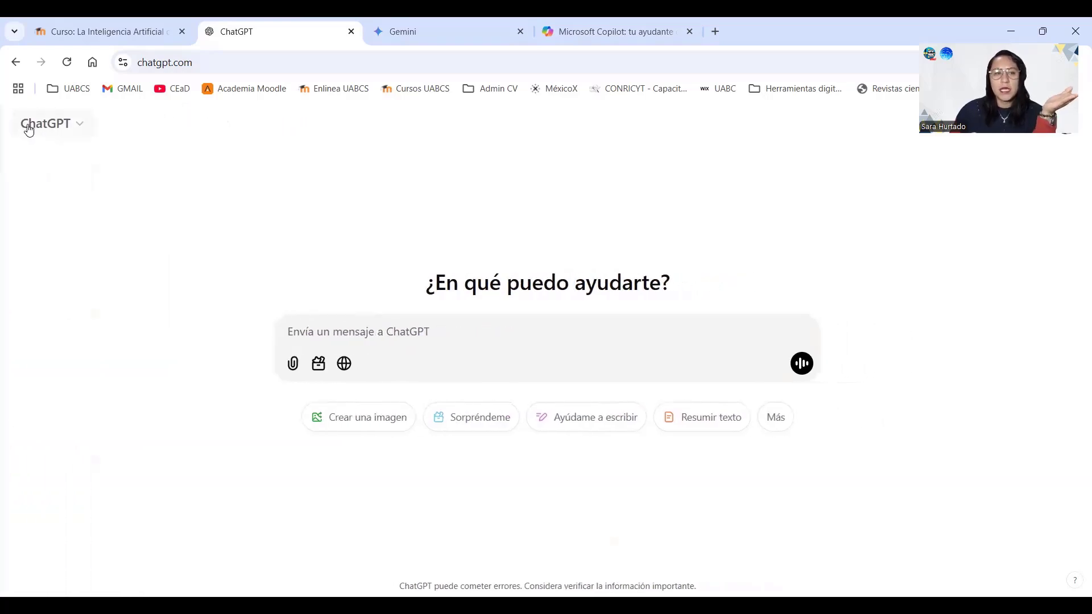
click(26, 126)
click(26, 127)
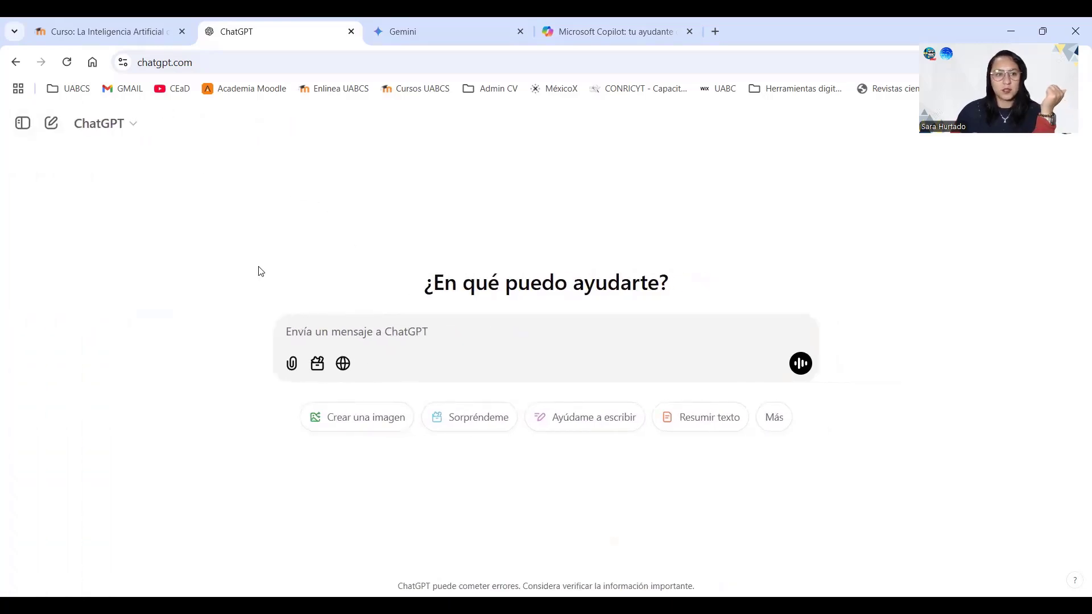
- Start a new chat and look at the available ChatGPT model options
click(54, 130)
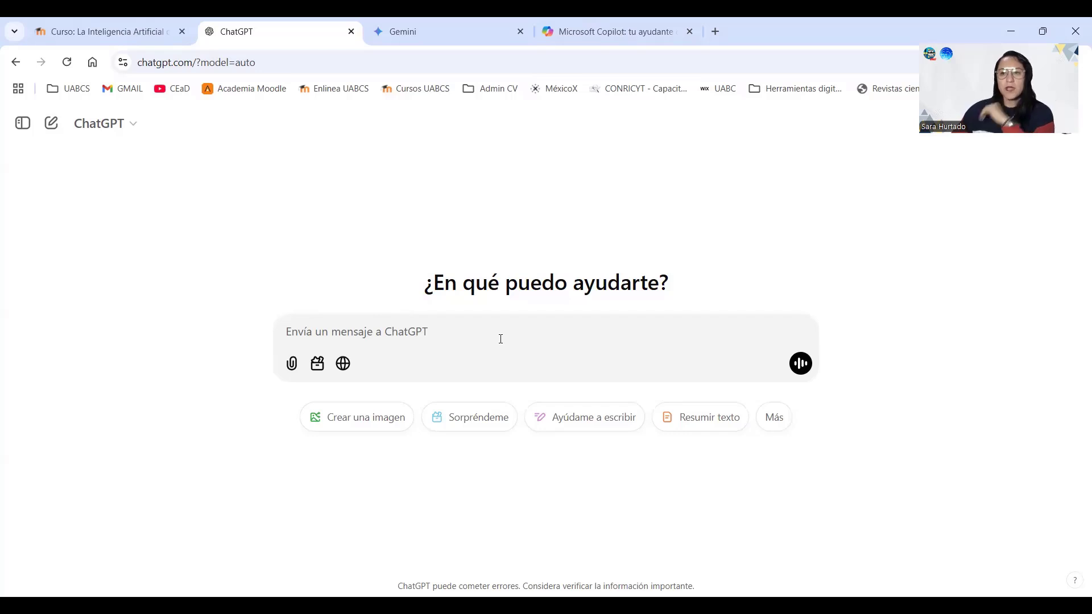
click(132, 129)
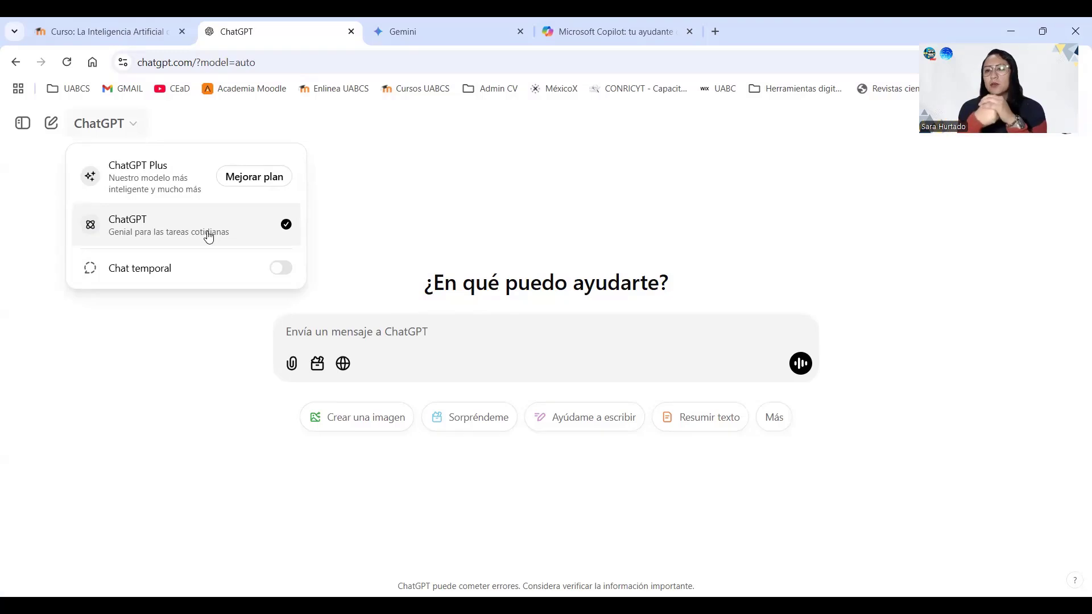
click(323, 332)
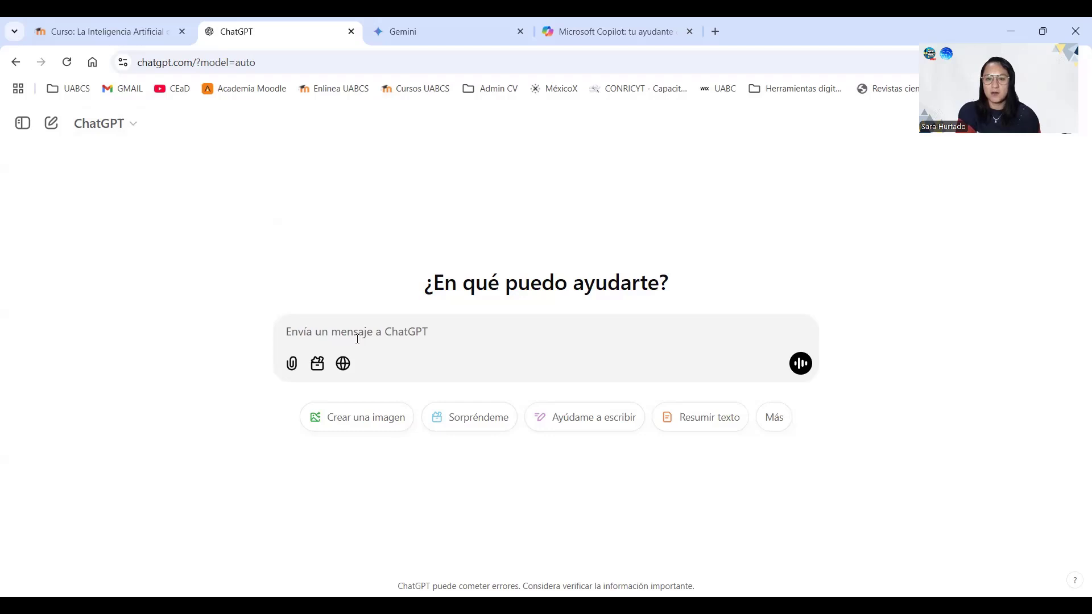
- Send the prompt "Dame las noticias de hoy 20 diciembre 2024"
text(Dame )
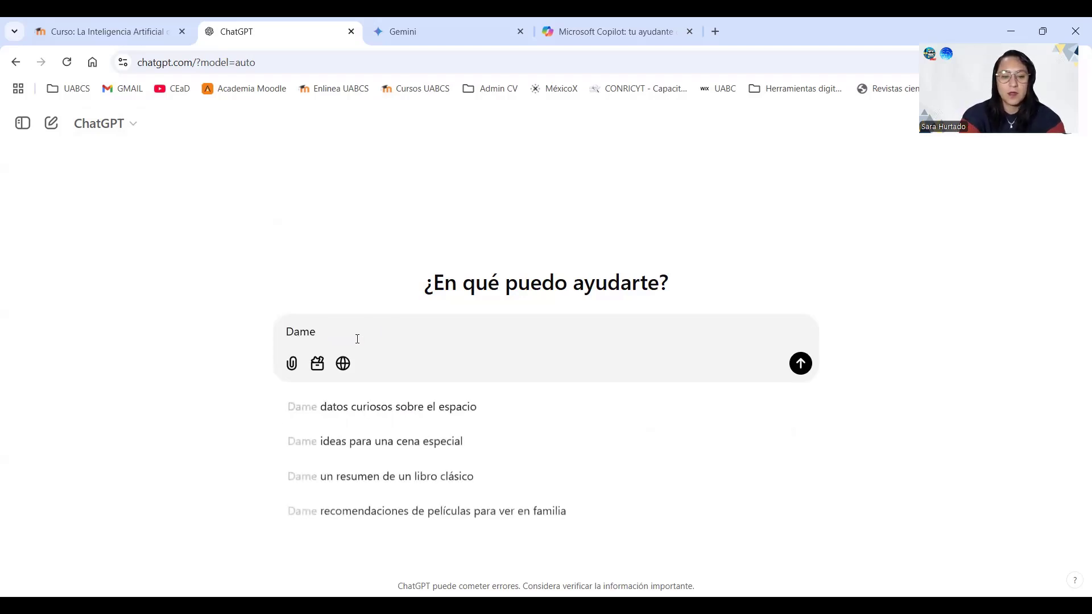
text(las noticias )
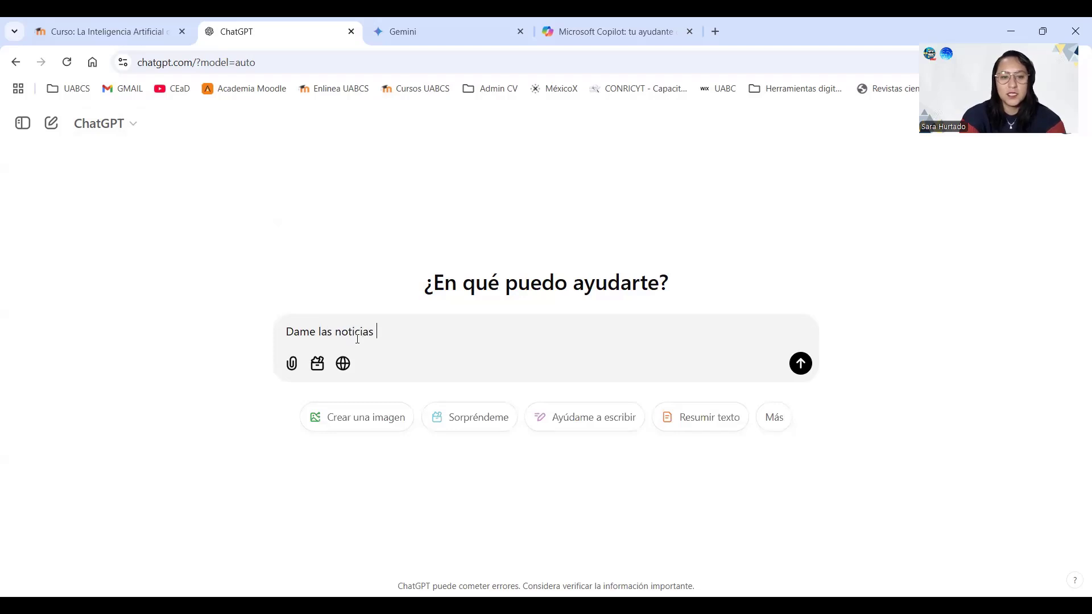
text(de hoy 20 )
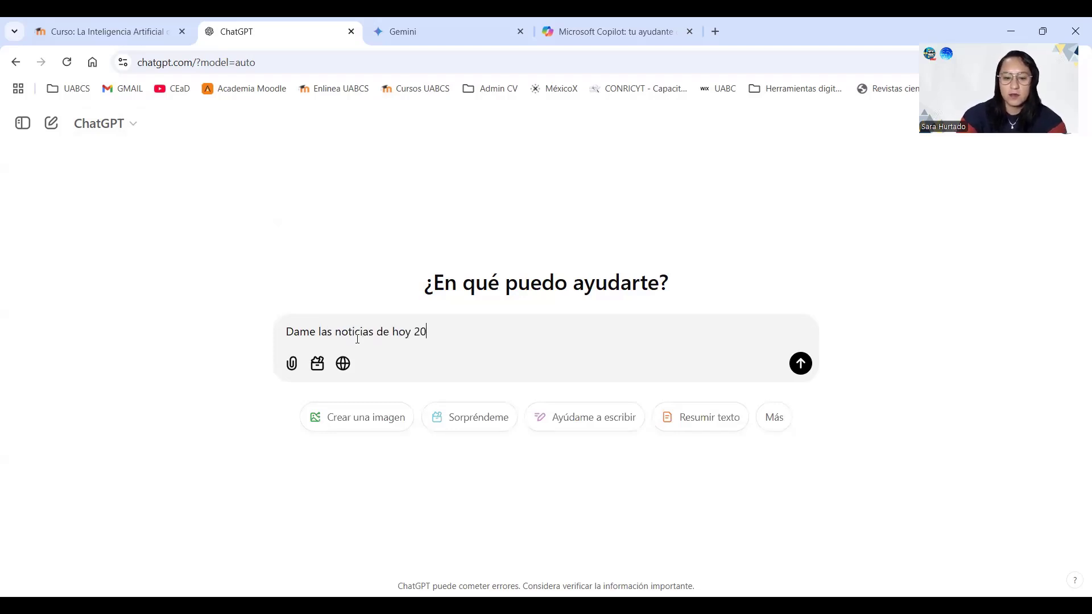
text(¿)
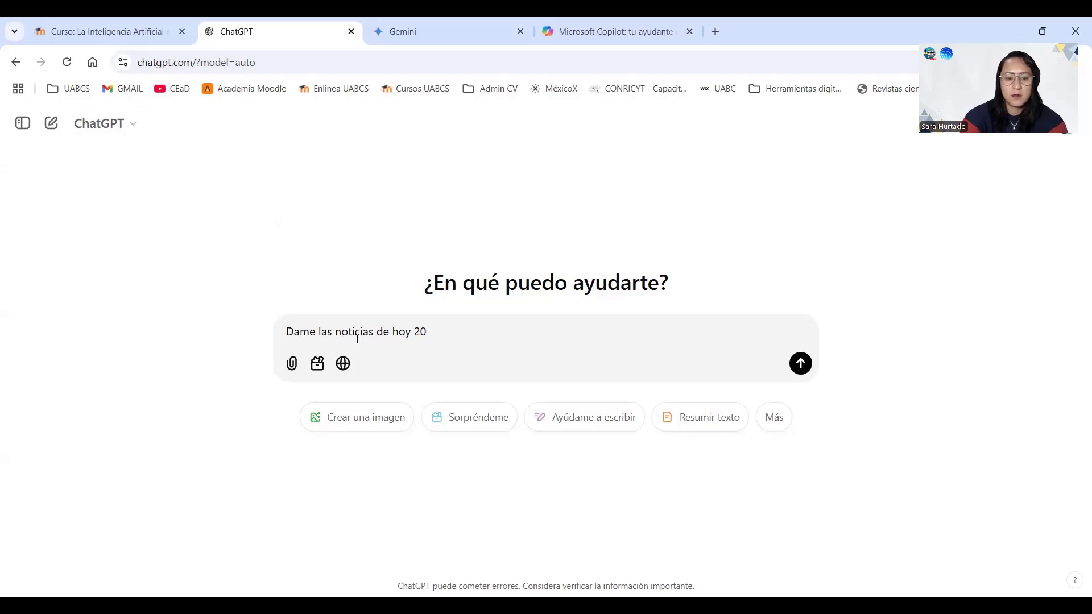
text(diciembre 2024)
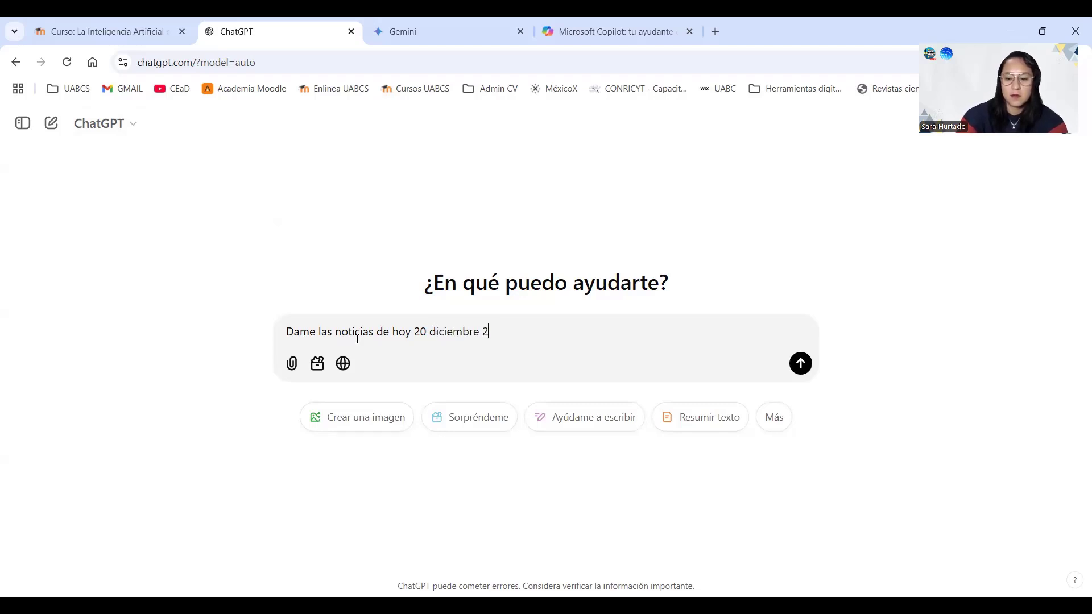
key(Return)
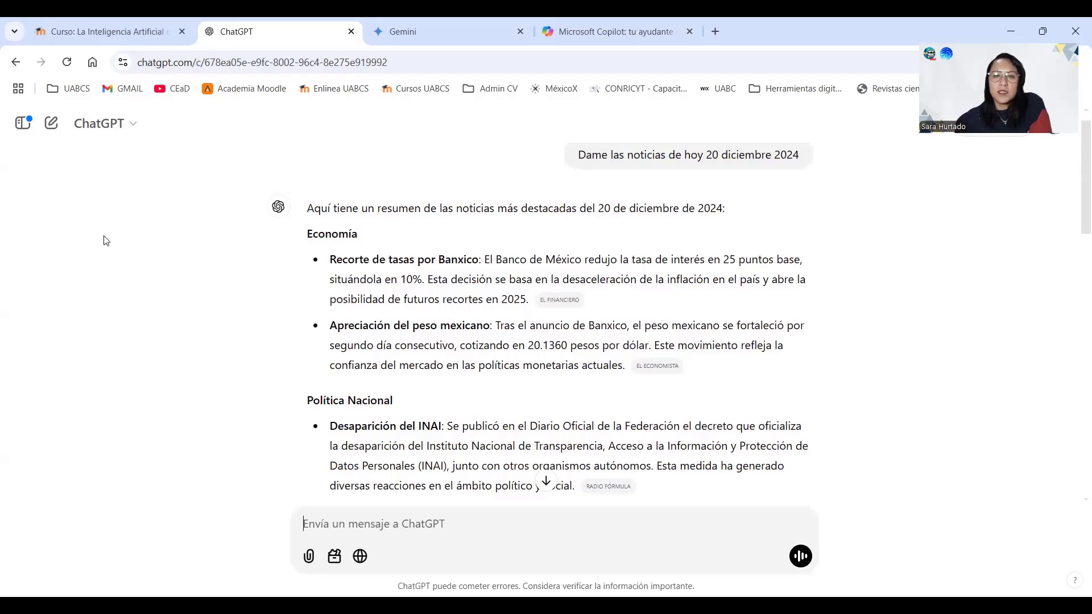
- Review the news summary and its cited sources, highlighting the item on the Banxico rate cut
scroll(560, 302, up, 1)
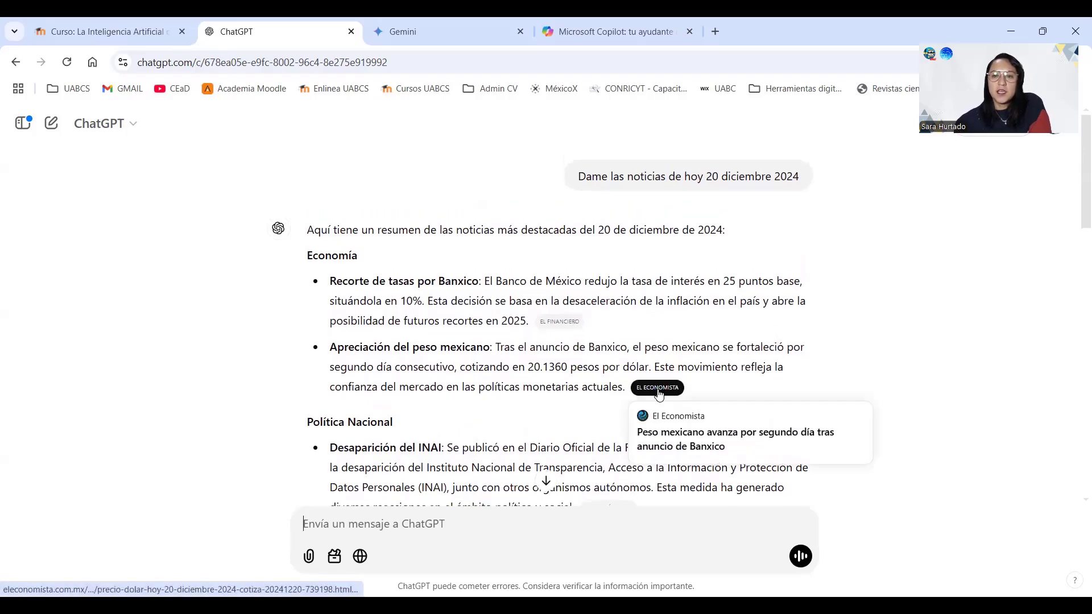
scroll(655, 393, down, 3)
scroll(537, 341, down, 4)
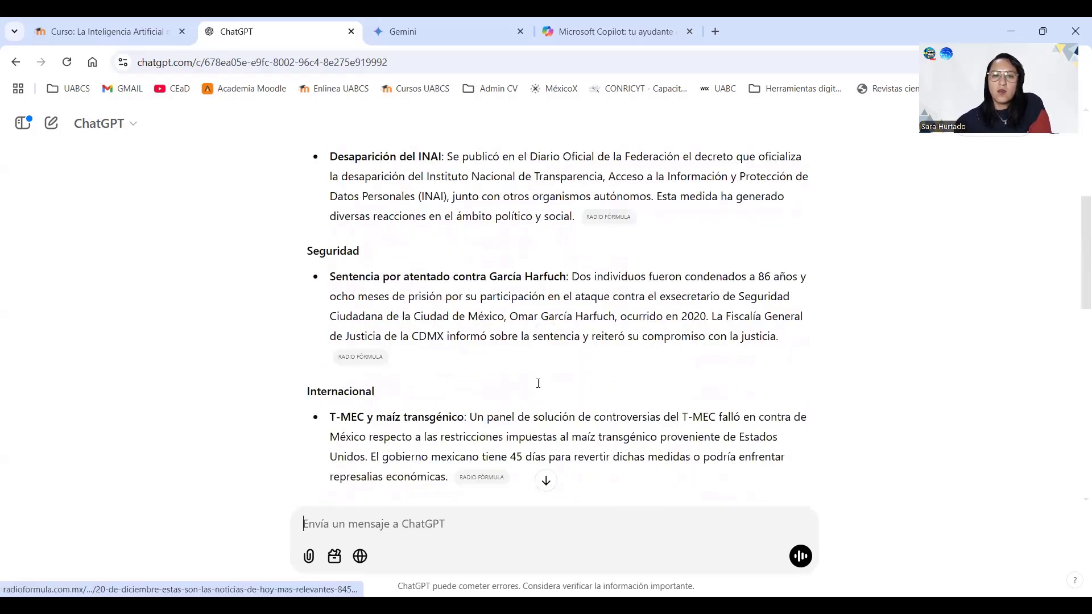
scroll(537, 333, up, 6)
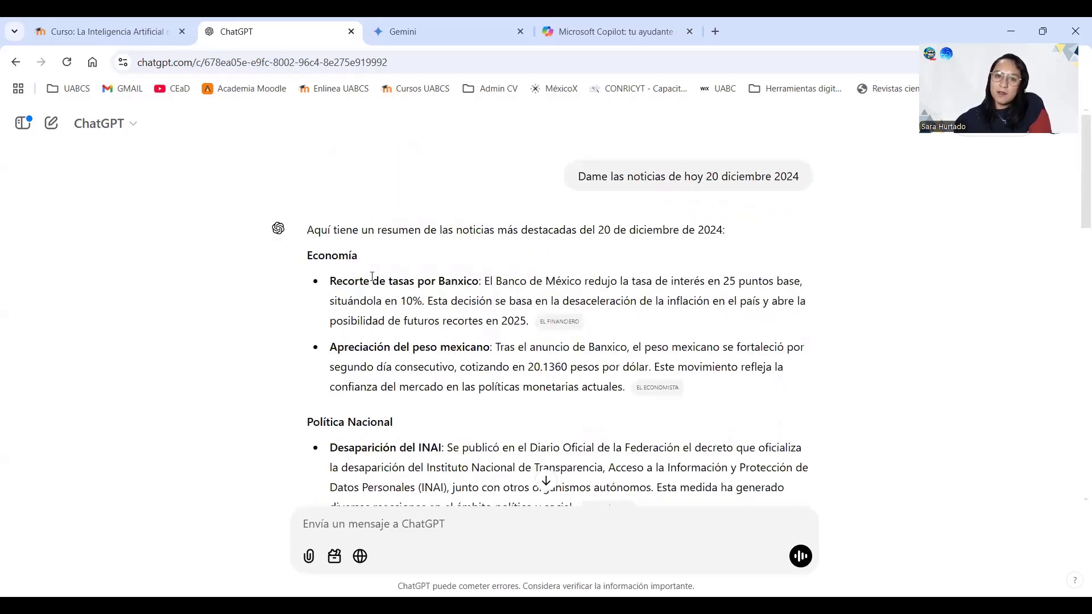
drag(337, 283, 560, 322)
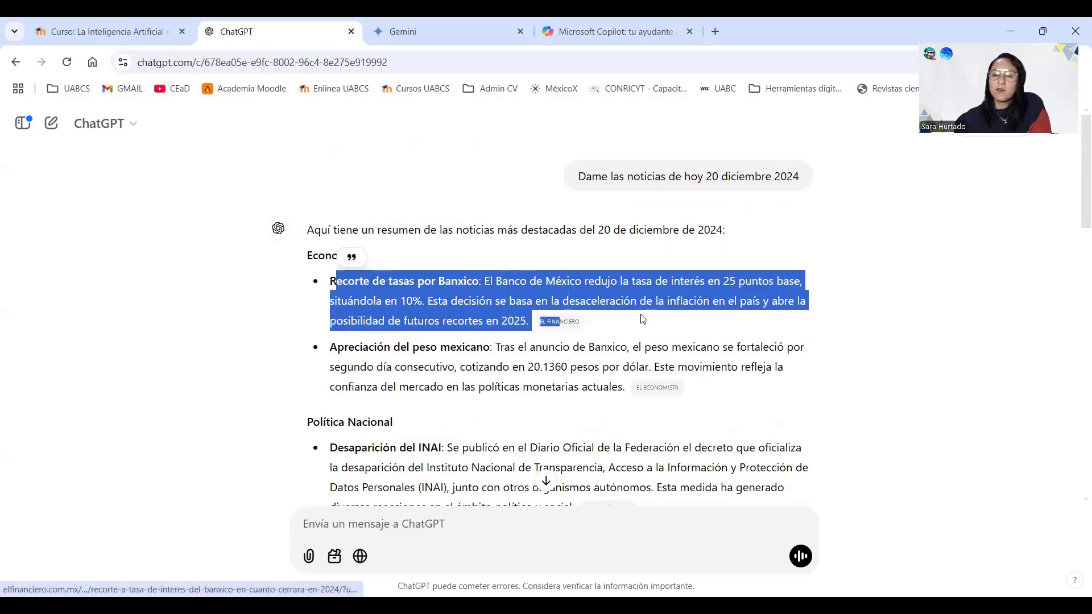
click(577, 287)
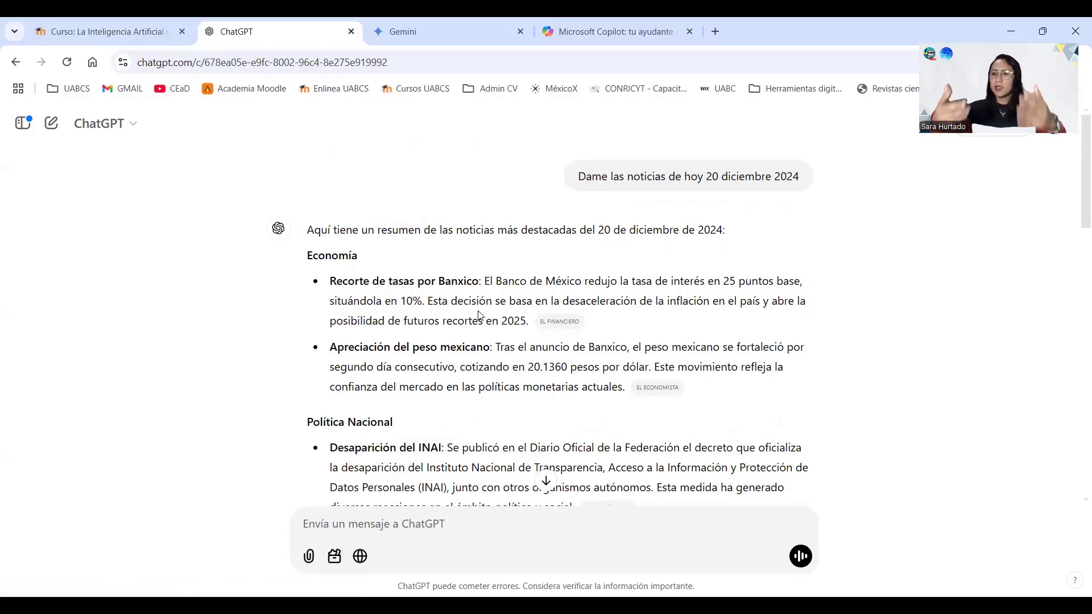
- Start a new chat and look at the file attachment sources and the available tools
click(51, 123)
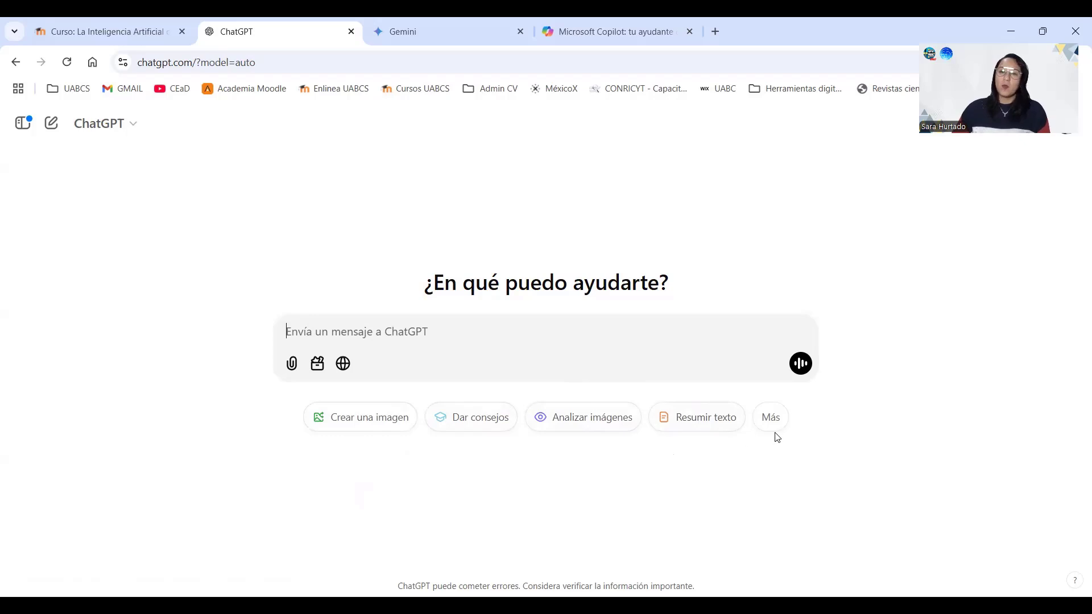
click(292, 366)
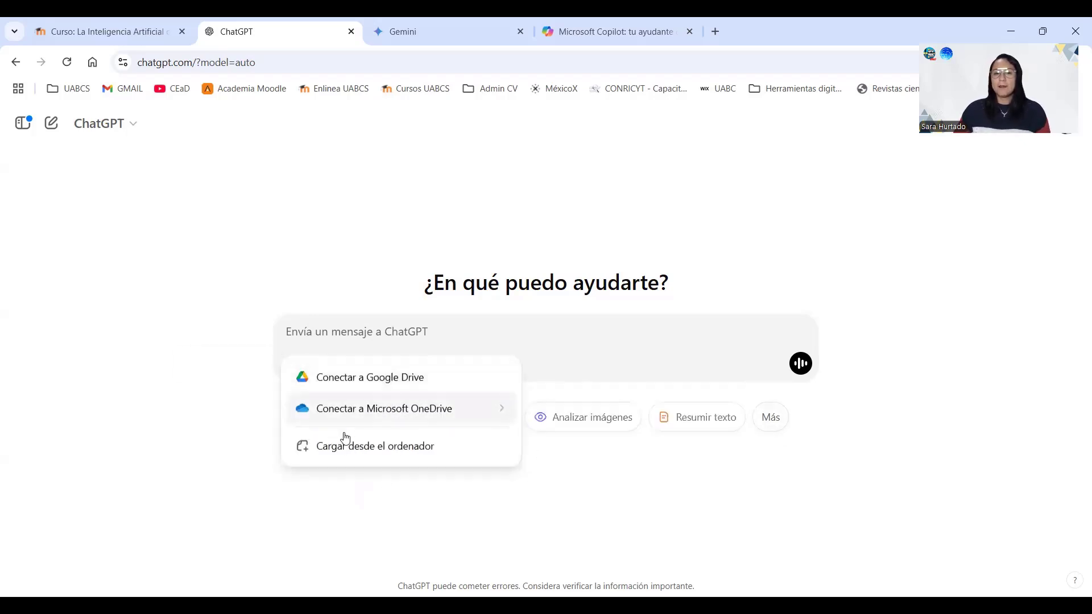
click(413, 325)
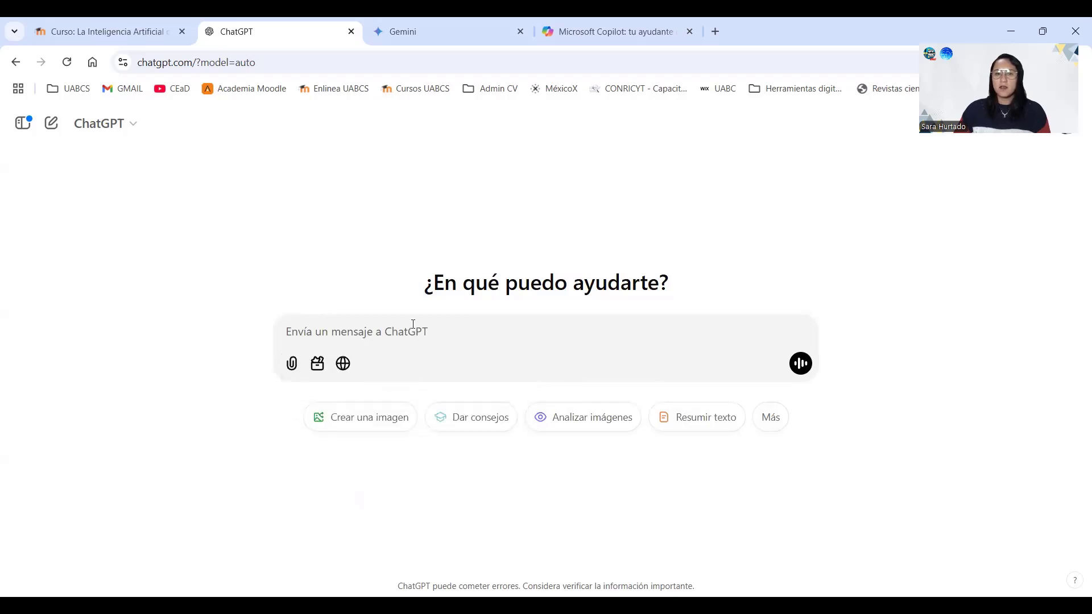
click(319, 368)
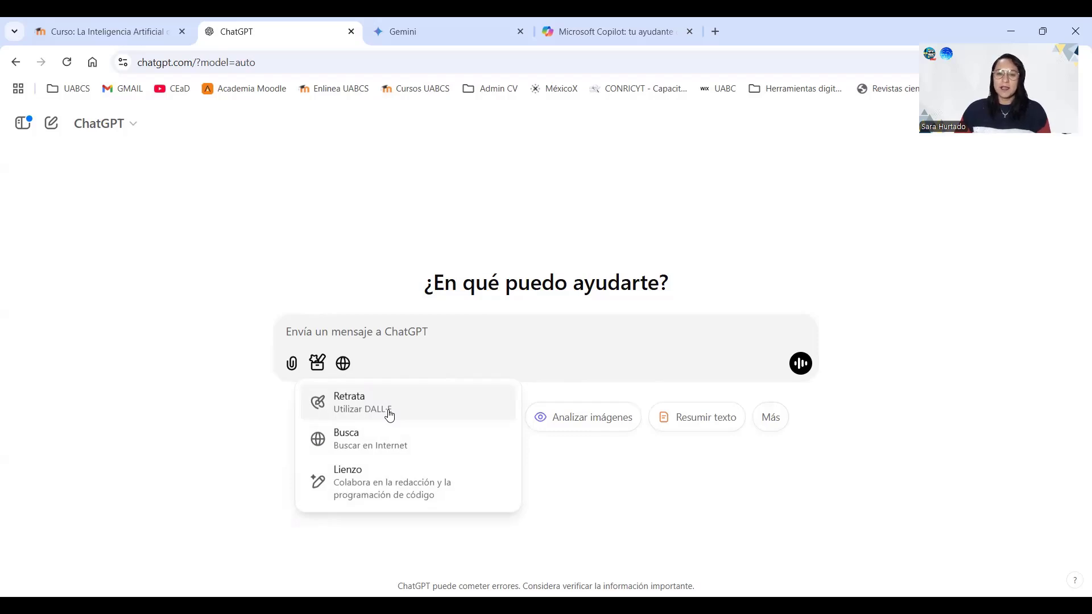
- Turn on web search for the message and ask "Qué es la gamificación?"
click(344, 364)
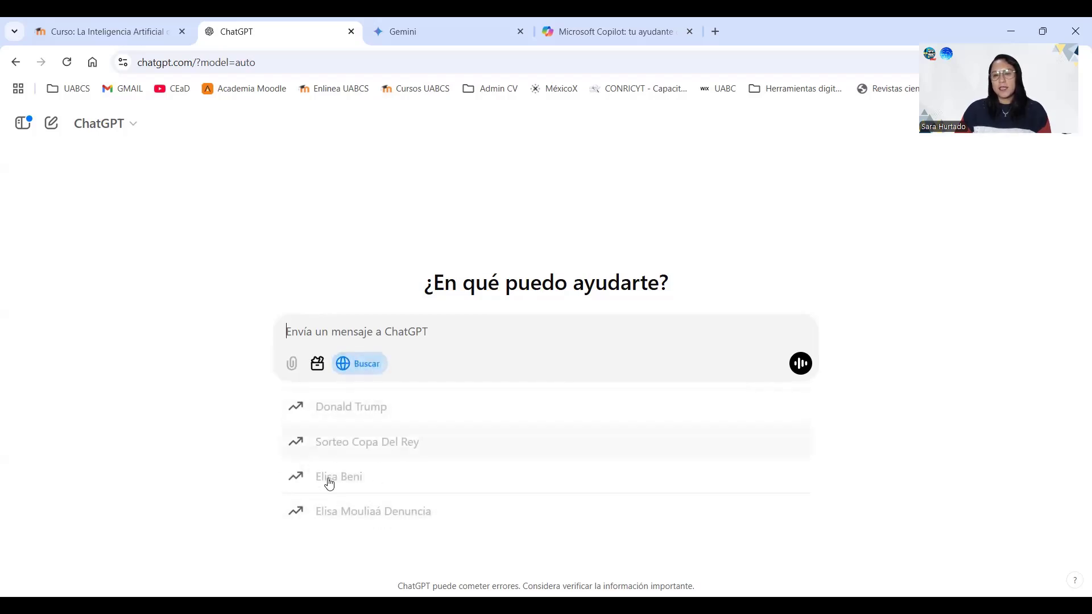
click(356, 334)
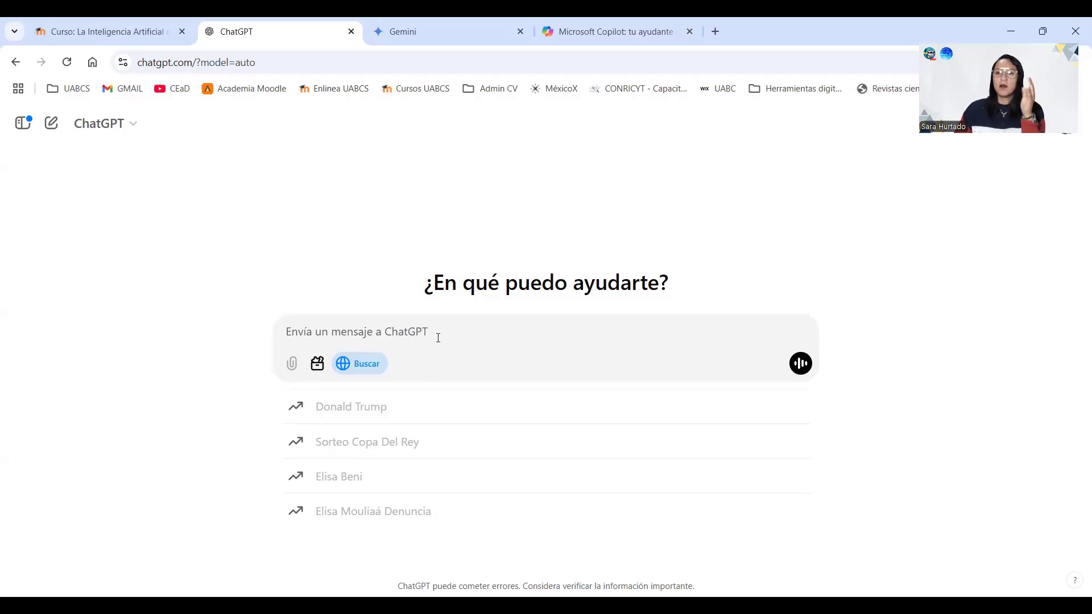
click(911, 351)
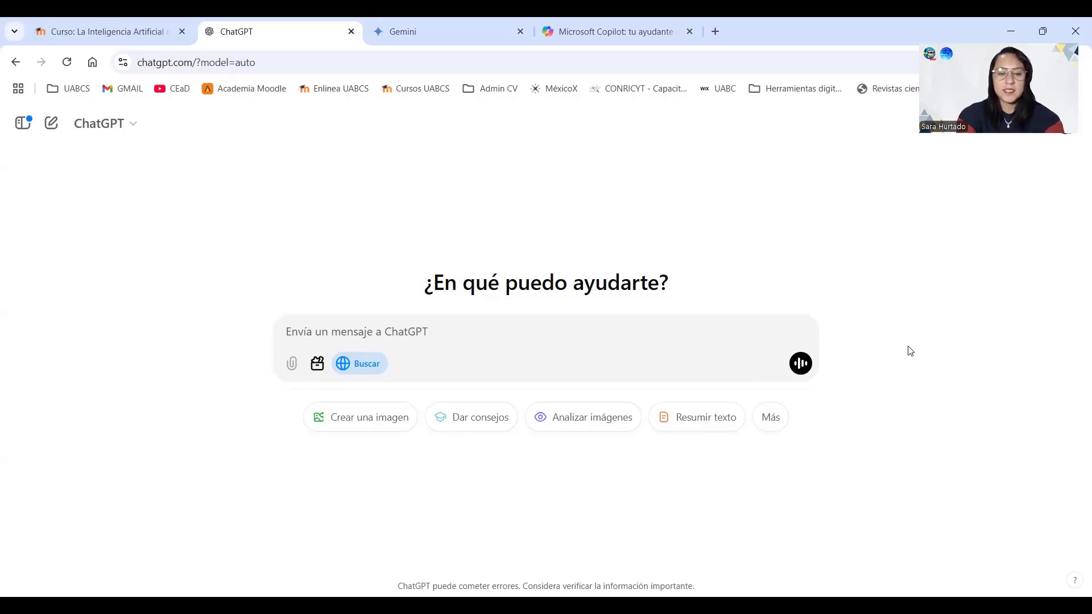
text(Qué es la ga)
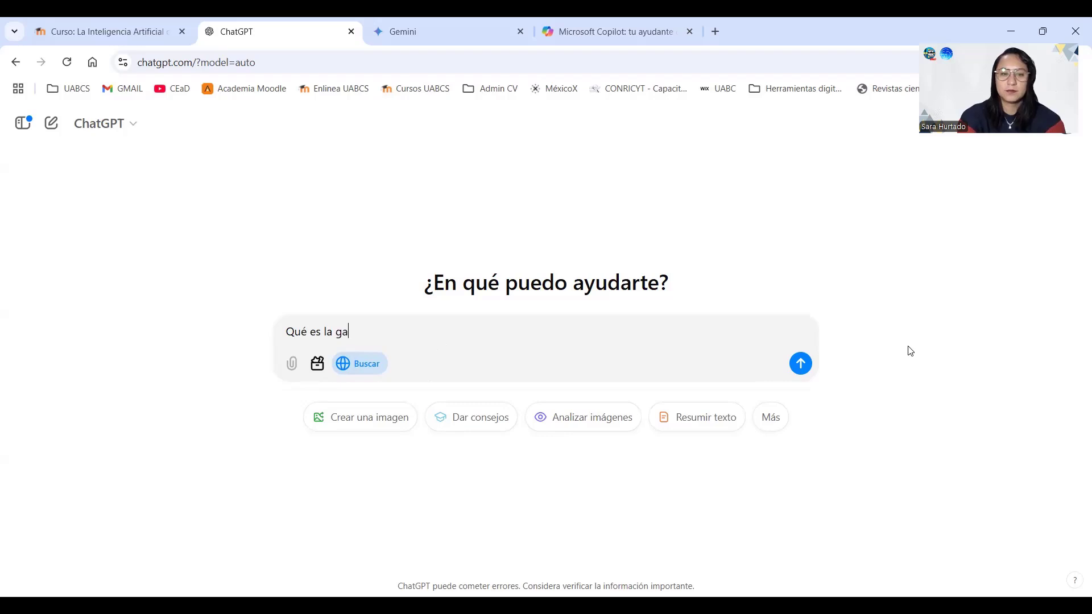
text(mificación)
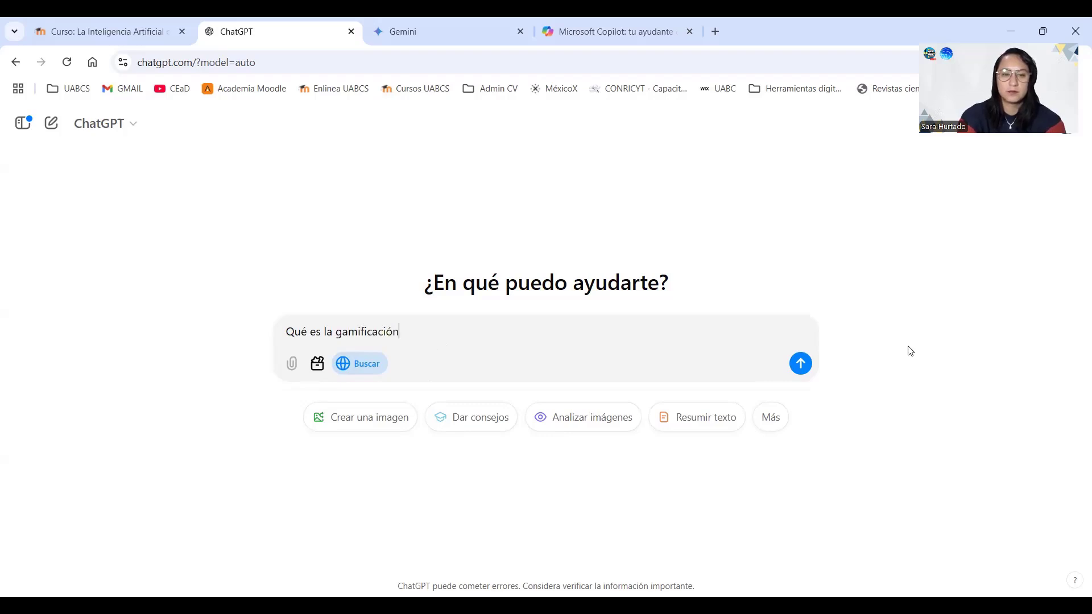
text(?)
key(Return)
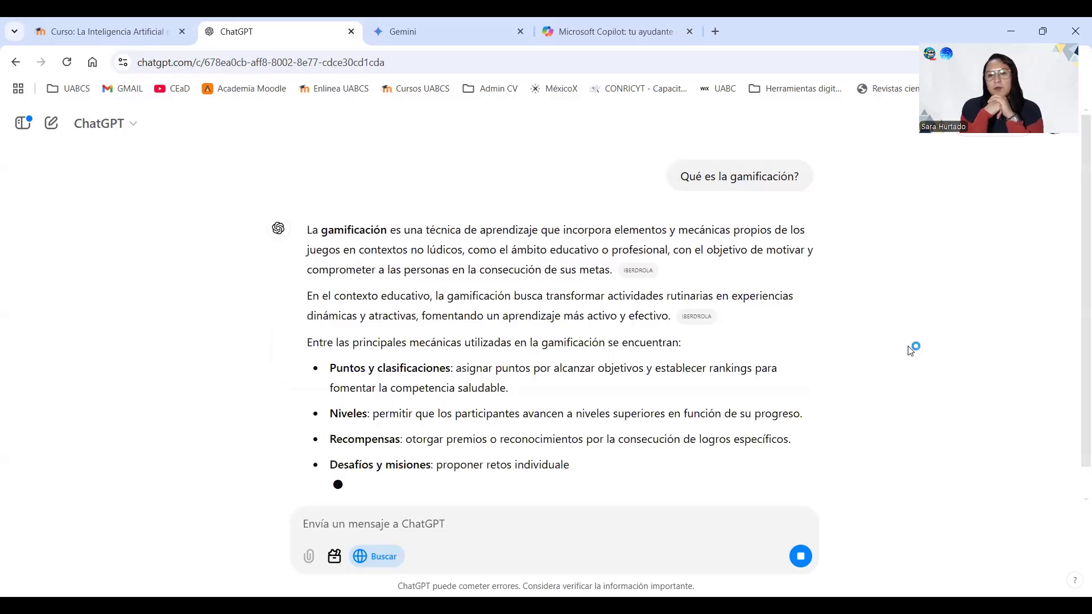
- Examine the gamification answer, its cited sources and the embedded video down to the end of the response
scroll(910, 350, up, 1)
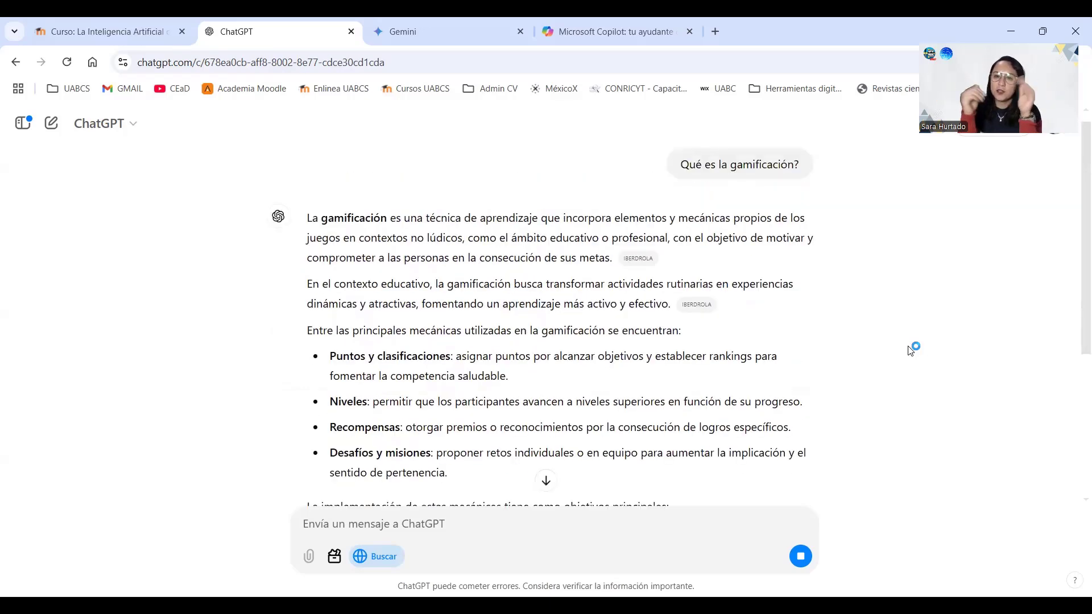
mouse_move(689, 314)
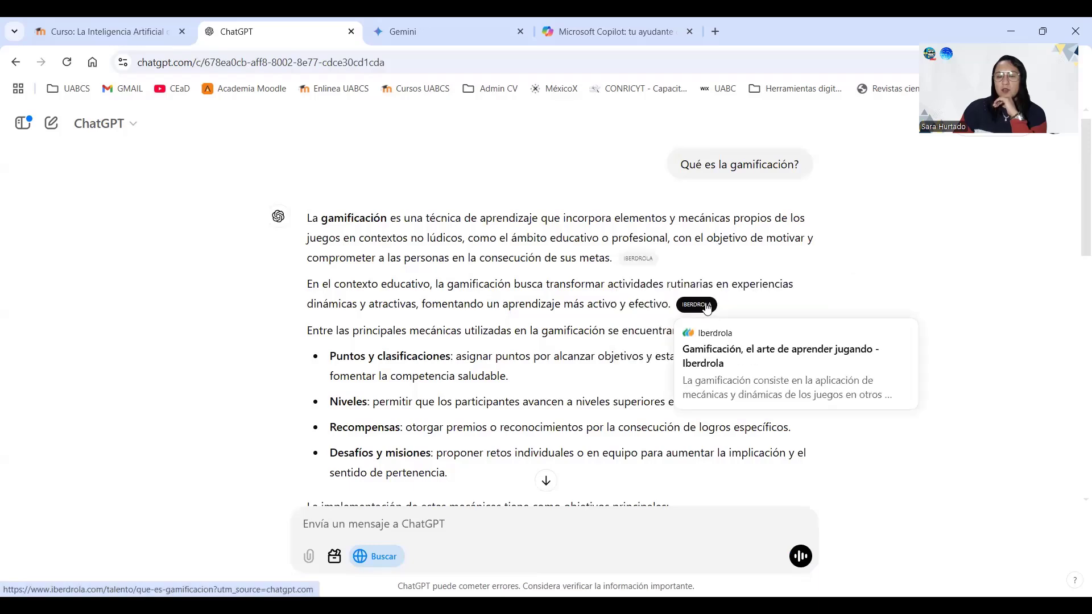
scroll(700, 324, down, 3)
scroll(600, 339, down, 6)
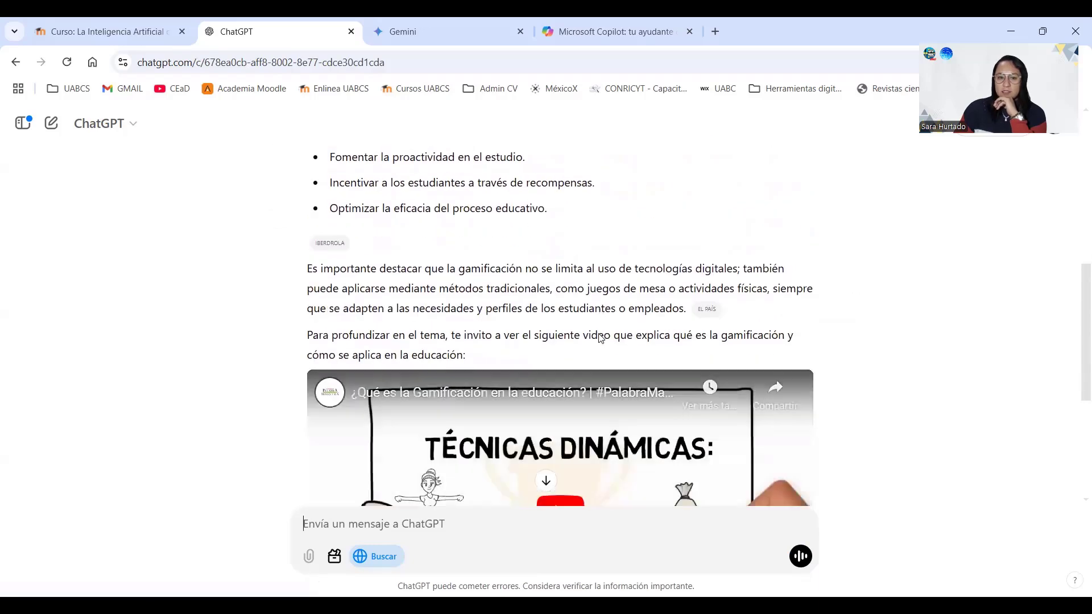
scroll(444, 388, down, 1)
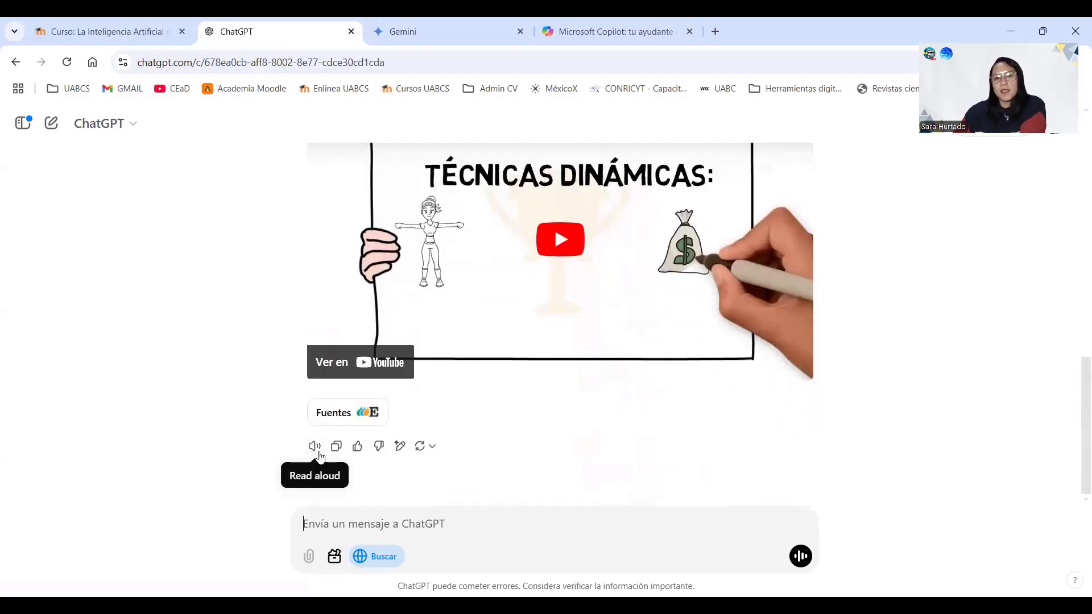
- Rate the gamification answer as a good response and look at the model options for regenerating it
click(378, 447)
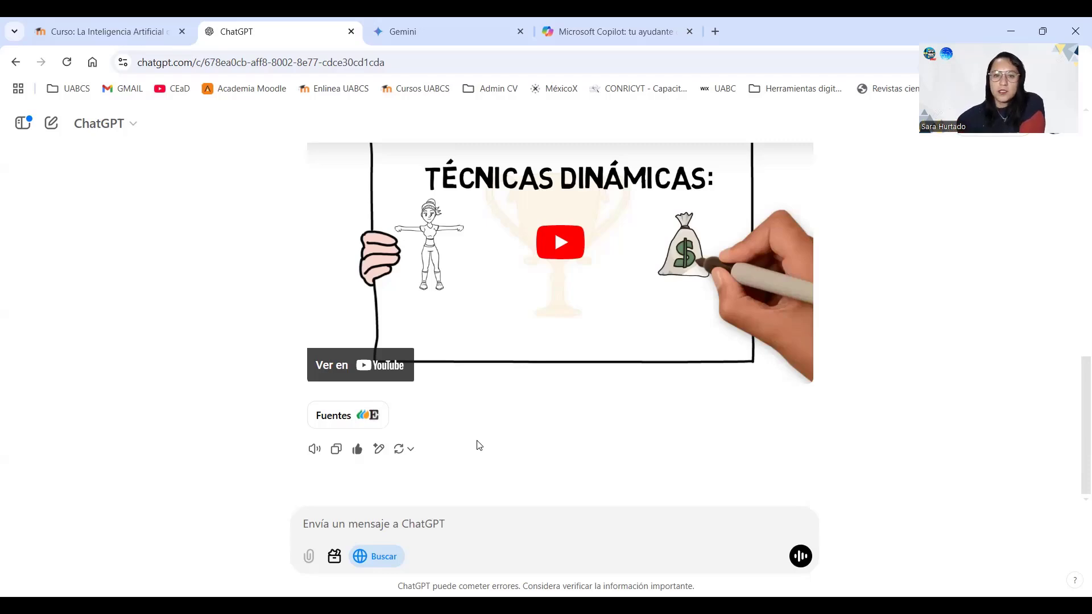
click(418, 455)
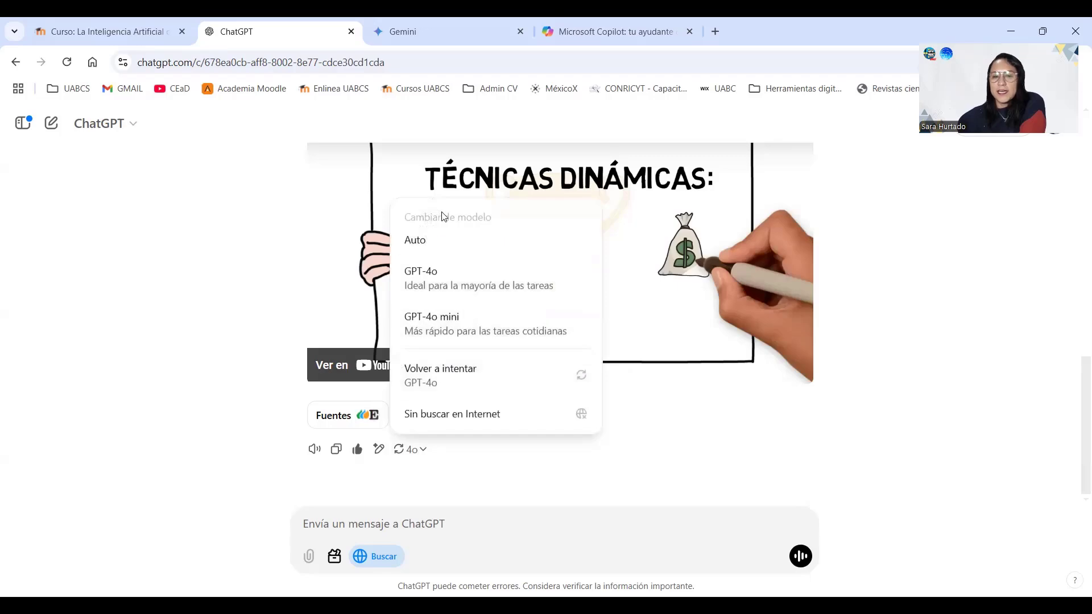
click(899, 367)
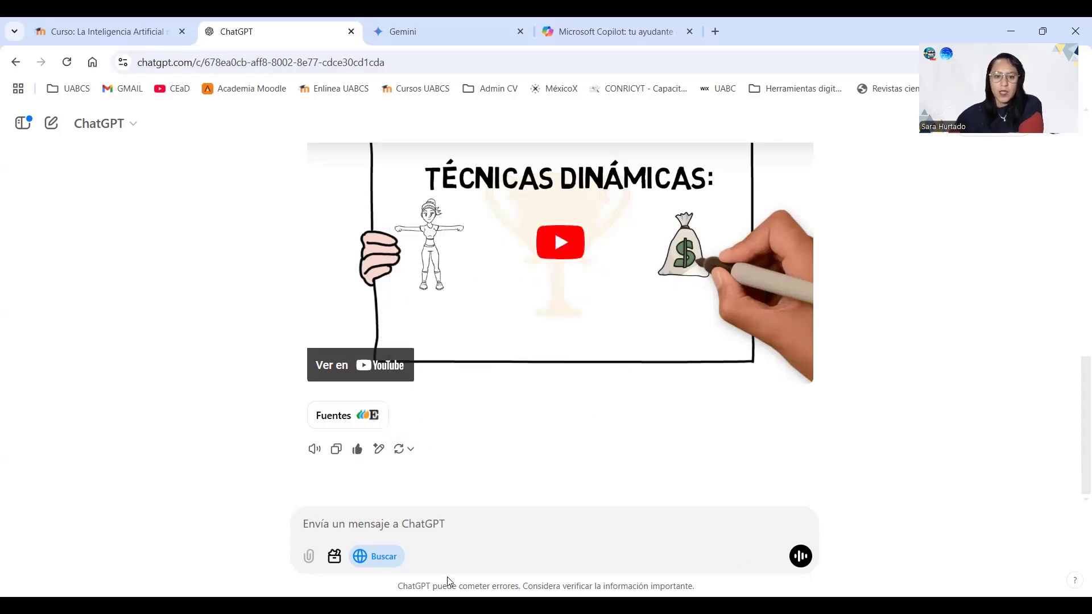
- Review the gamification answer from its beginning, highlighting the "Puntos y clasificaciones" item in the list of main mechanics
scroll(771, 376, up, 10)
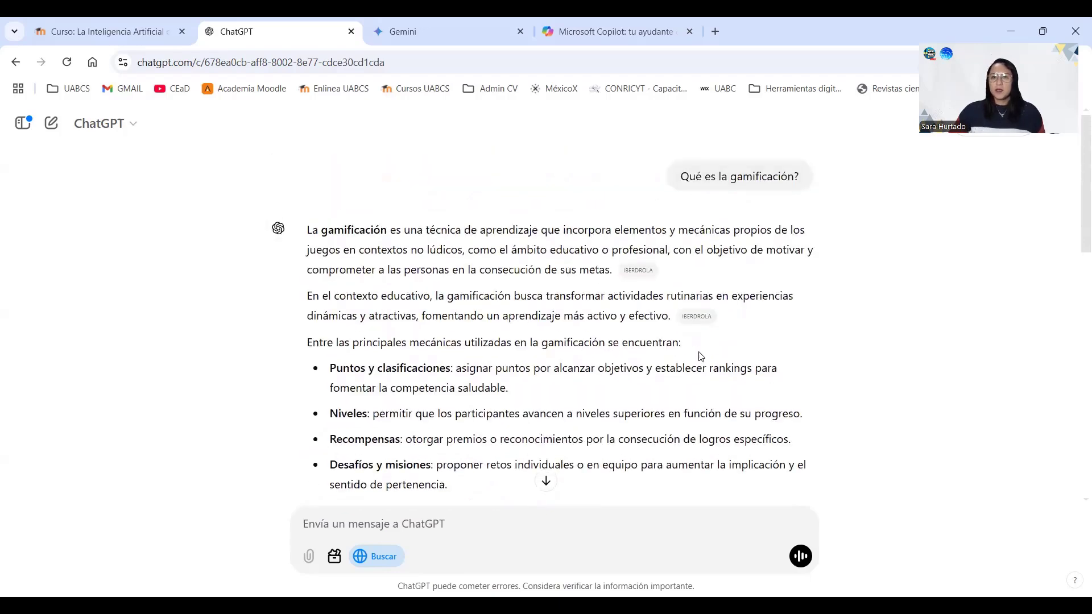
scroll(702, 357, down, 1)
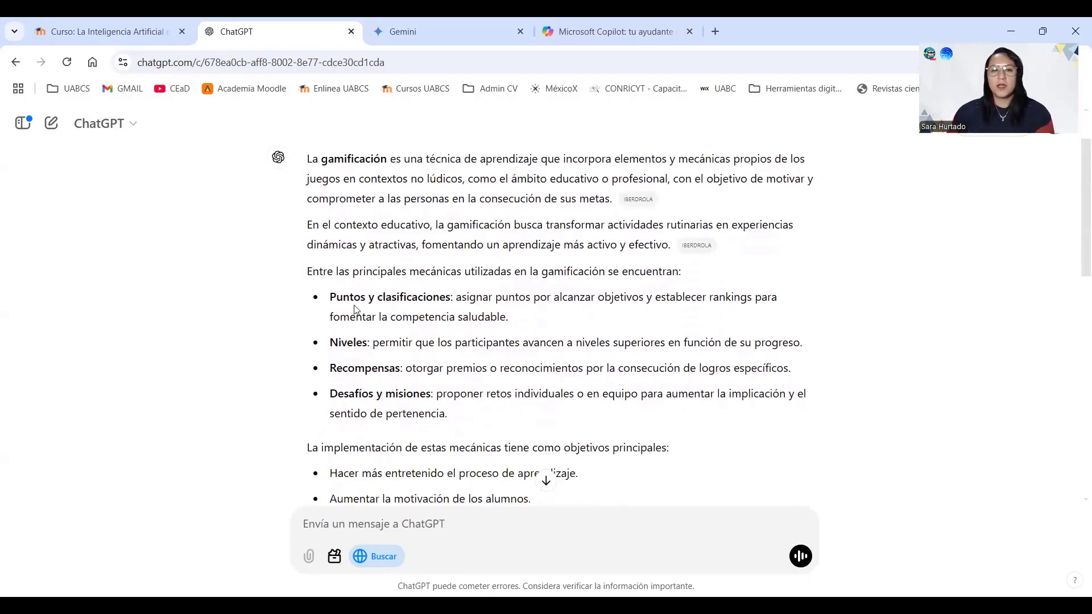
scroll(674, 271, up, 1)
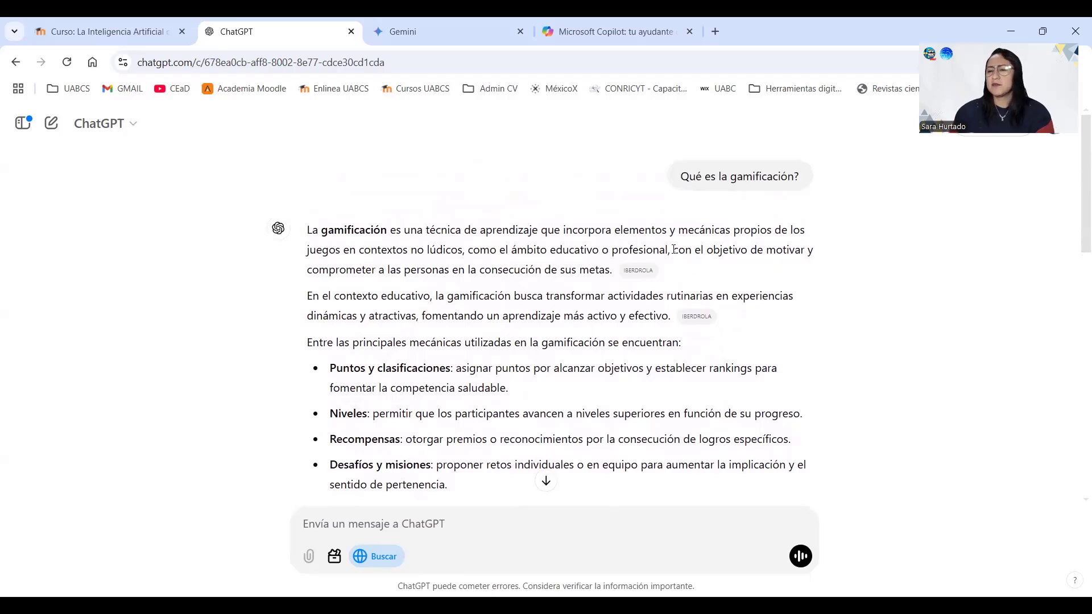
scroll(632, 245, down, 2)
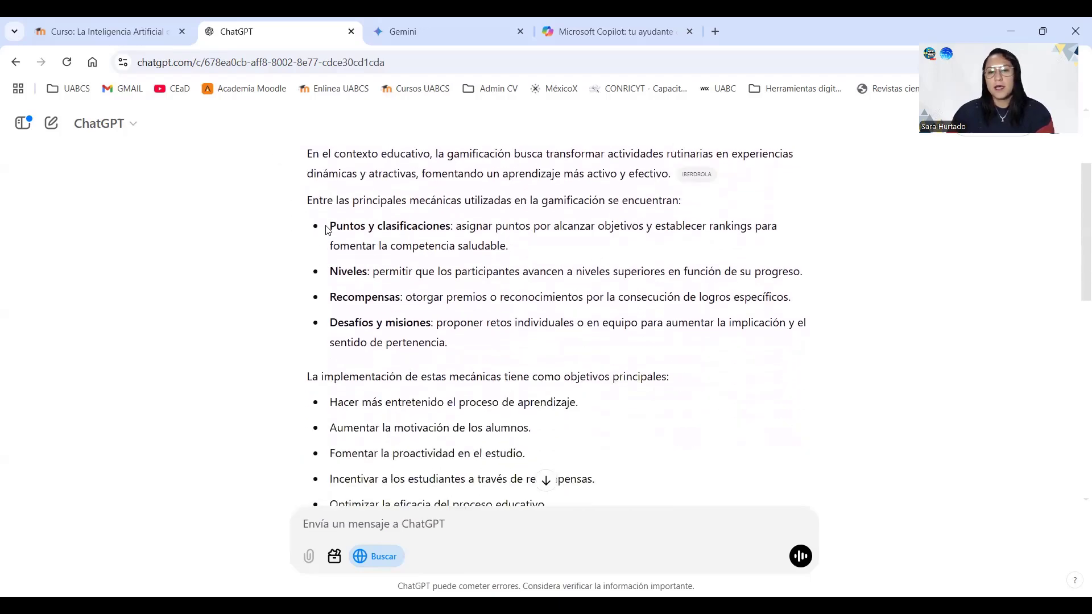
drag(329, 228, 465, 227)
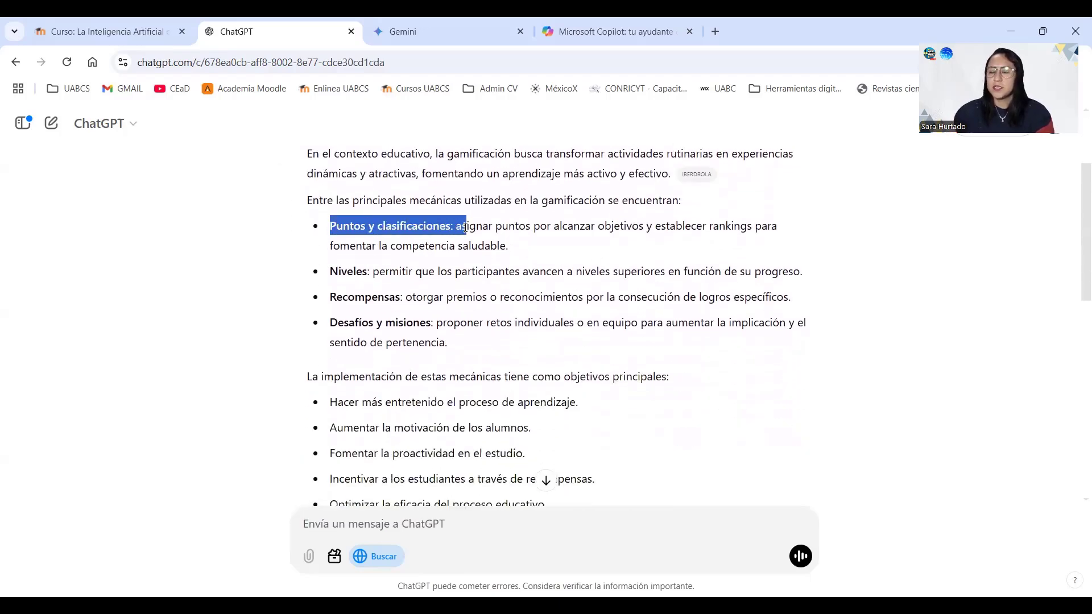
click(326, 207)
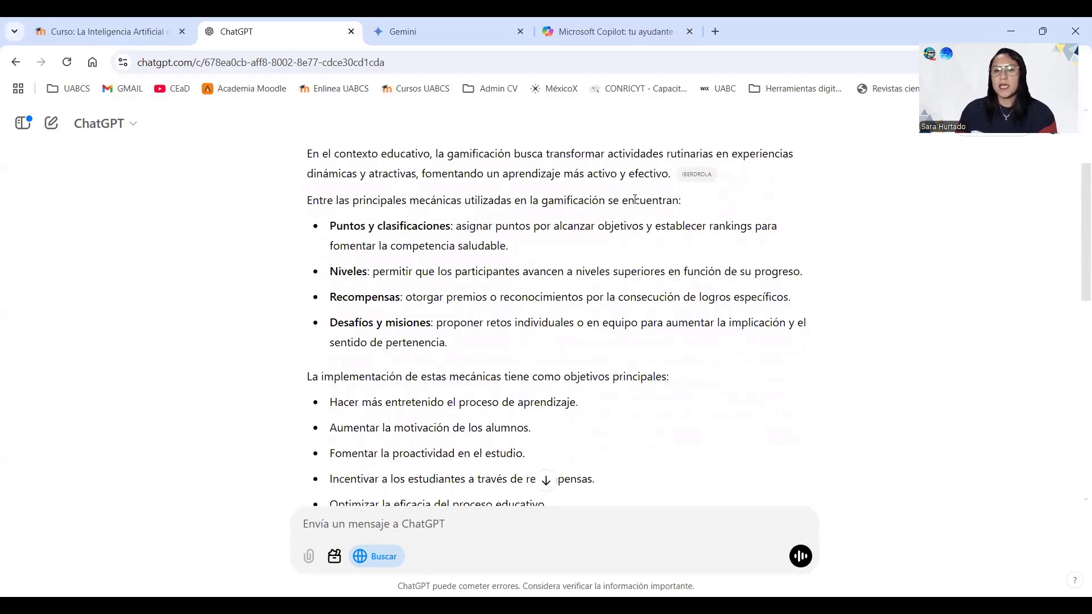
drag(344, 226, 458, 227)
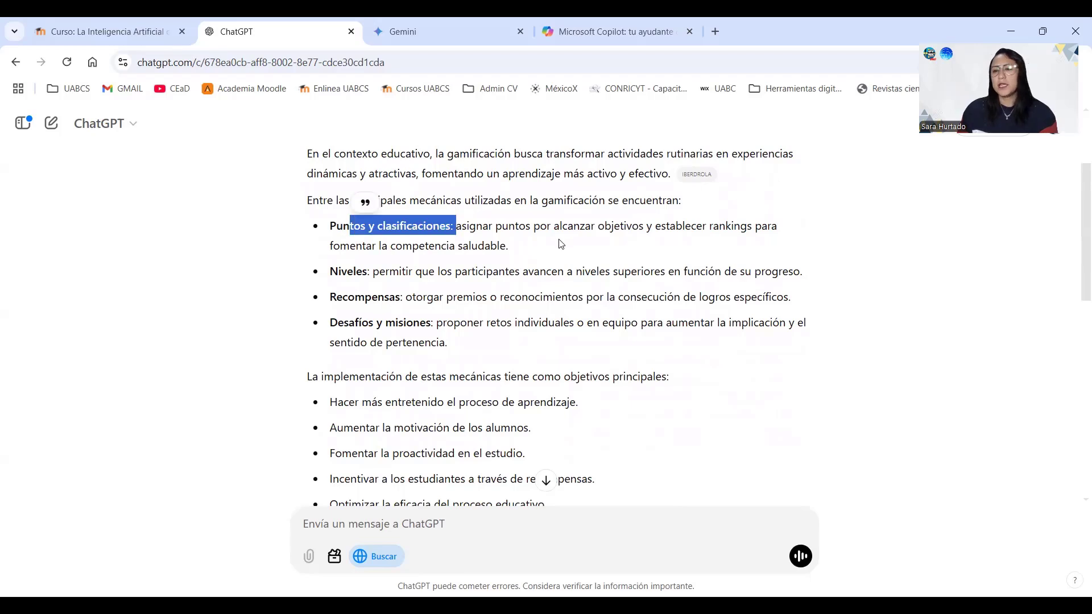
click(519, 232)
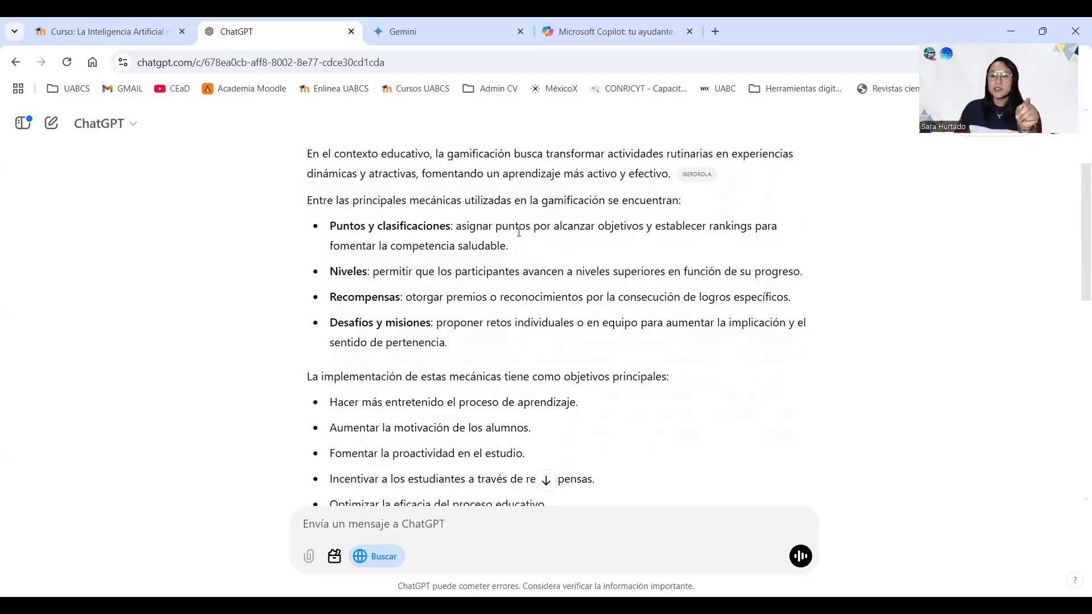
- Send the follow-up prompt "Desarrolla más el punto de "Puntos y clasificaciones"" in the same chat
click(401, 521)
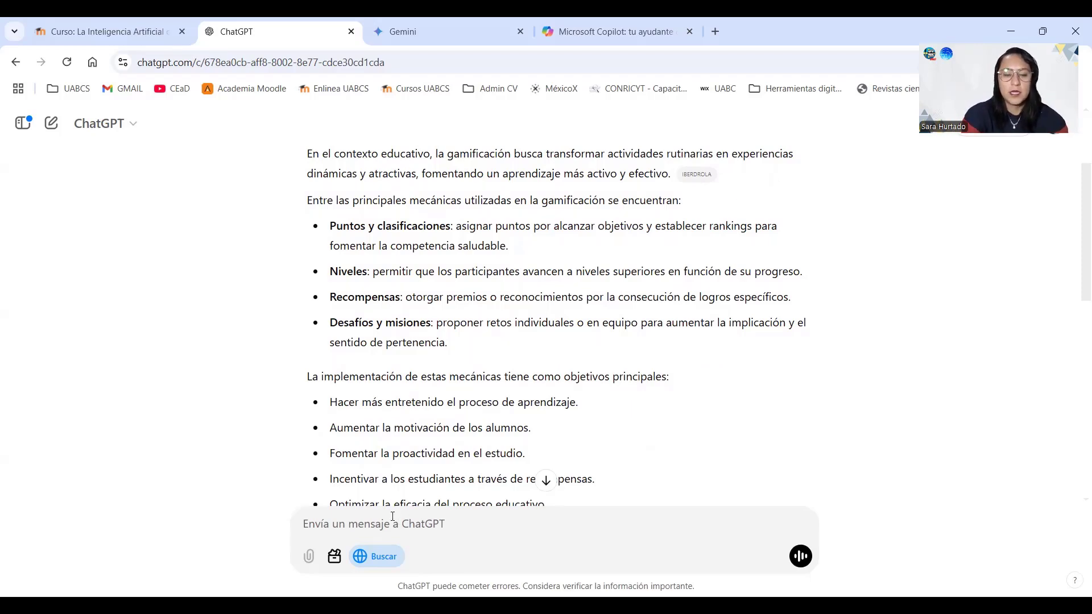
text(Desarr)
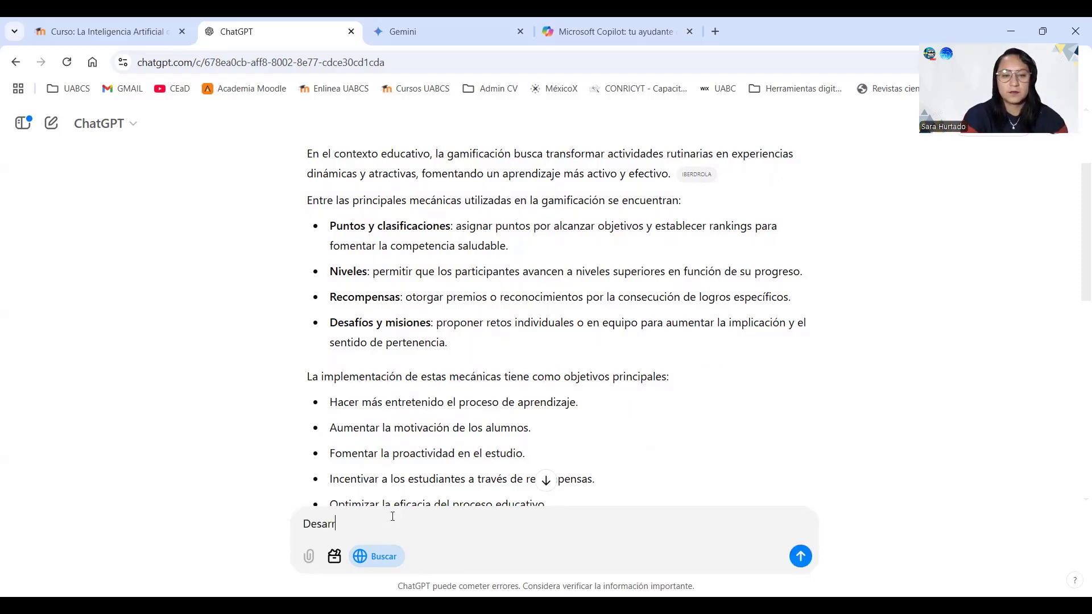
text(olla  más el punto de )
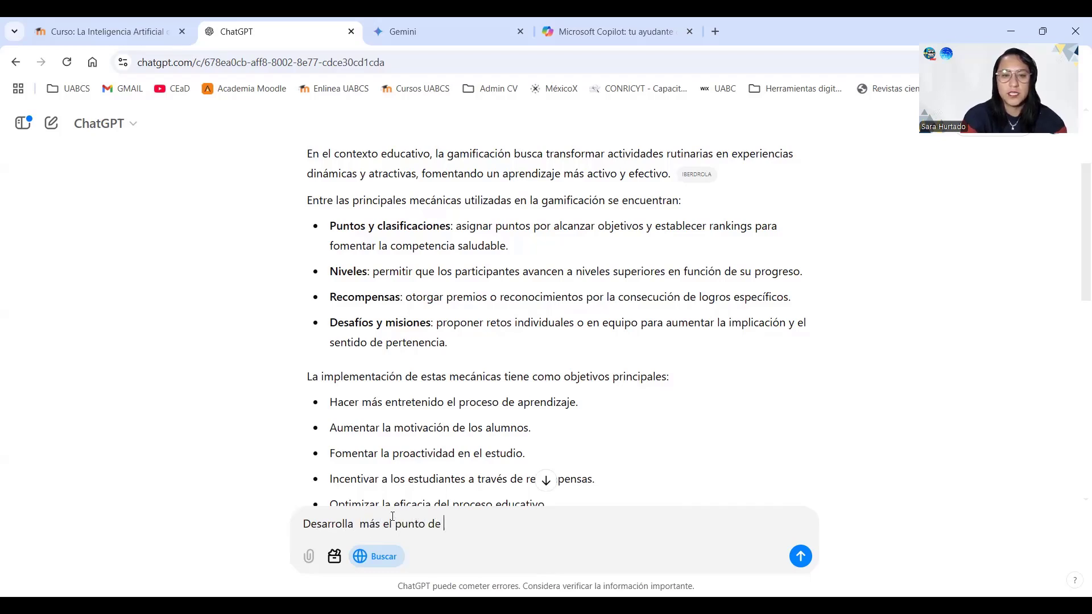
text("Pun)
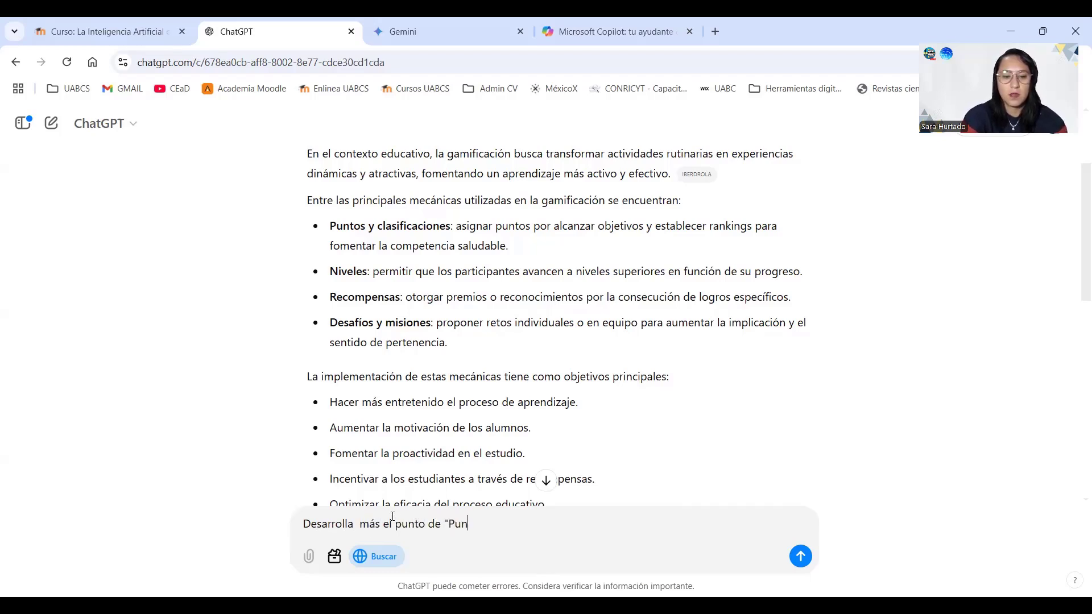
text(tos y cla)
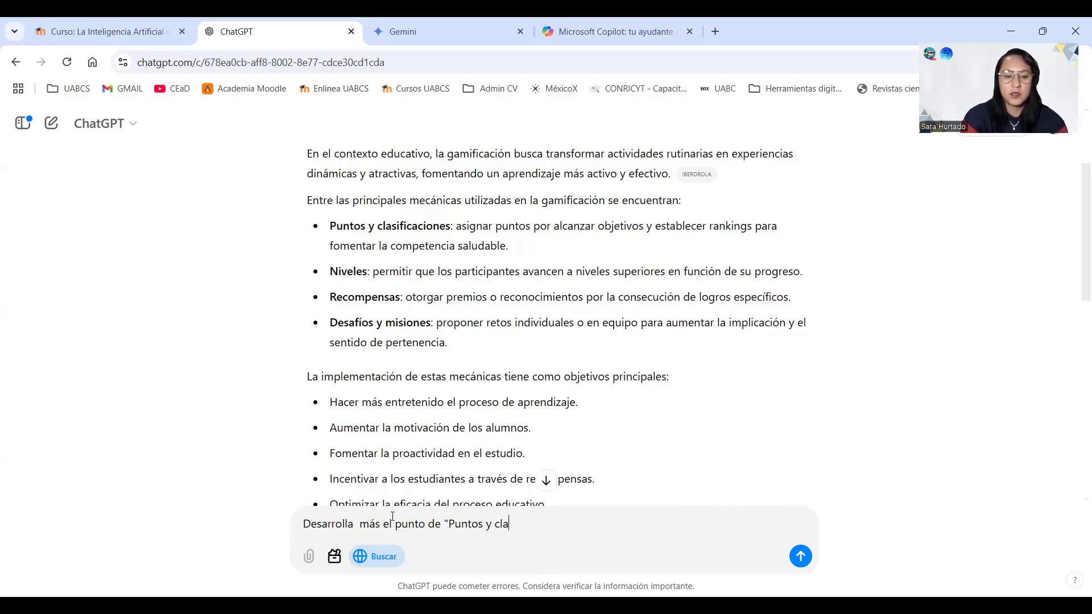
text(sificaciones)
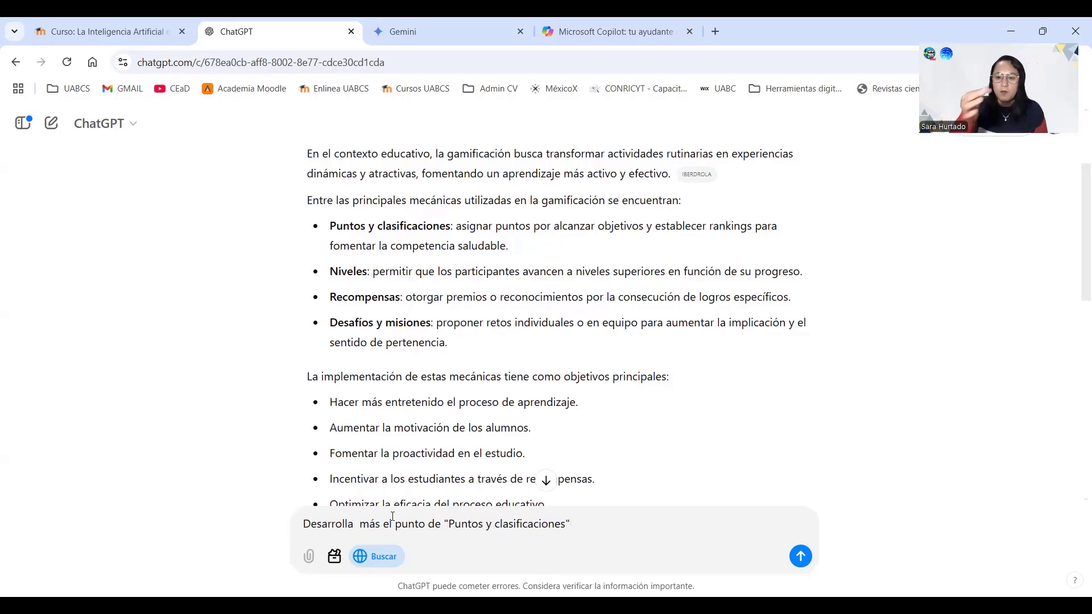
text(")
key(Return)
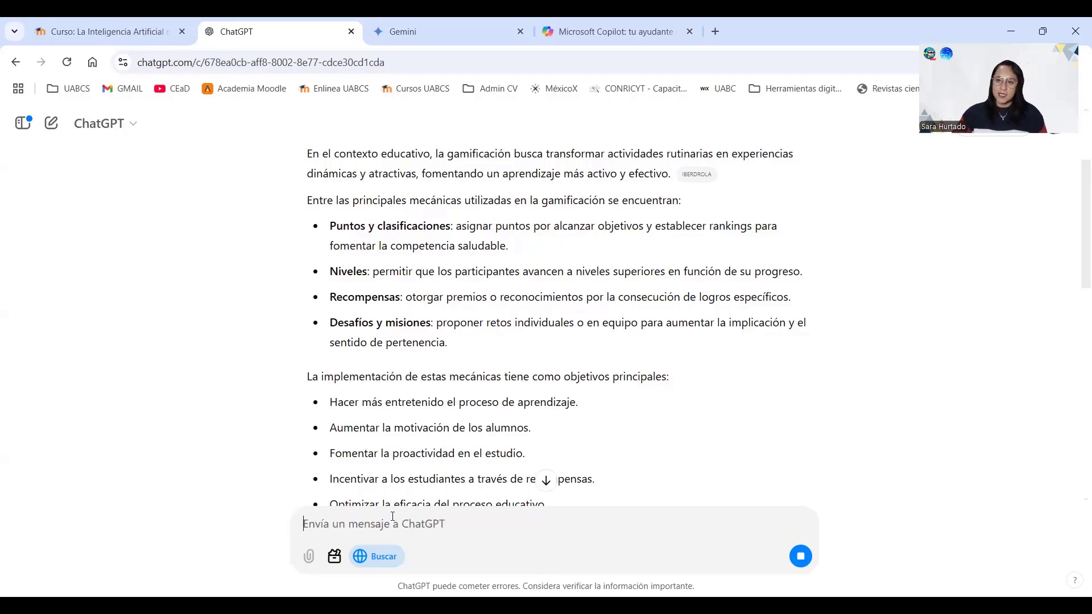
- Examine the expanded answer on points and leaderboards through its combined benefits to the sources at the end
scroll(692, 362, down, 10)
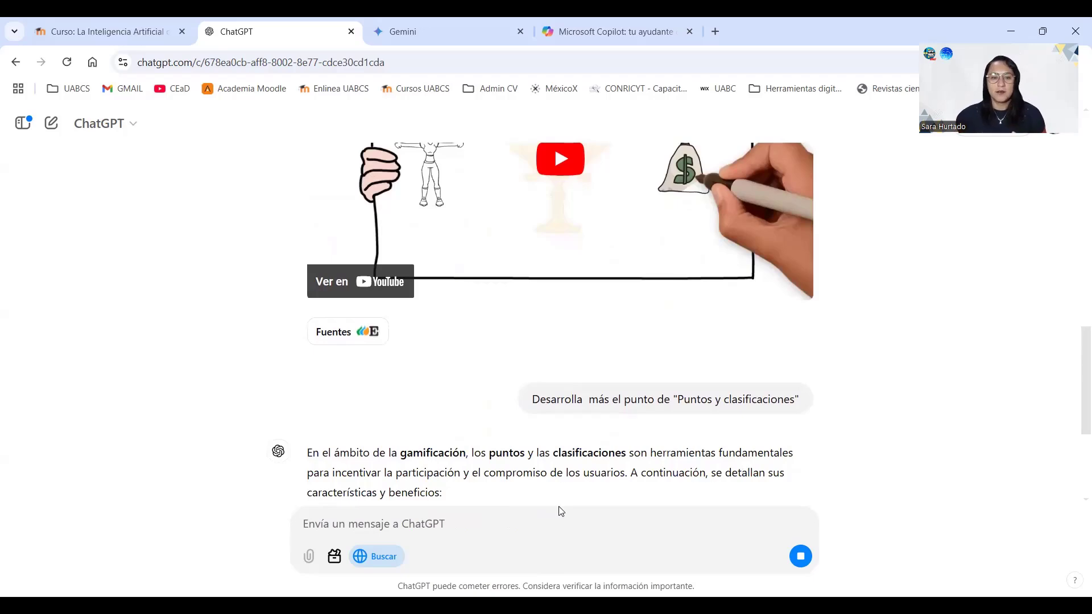
scroll(562, 512, down, 4)
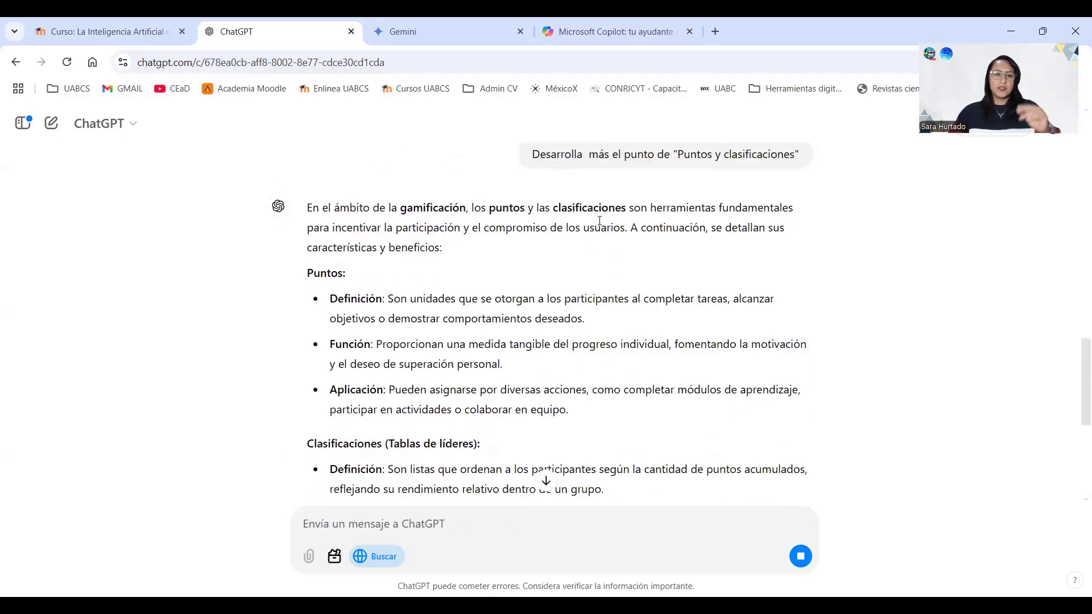
scroll(586, 245, down, 1)
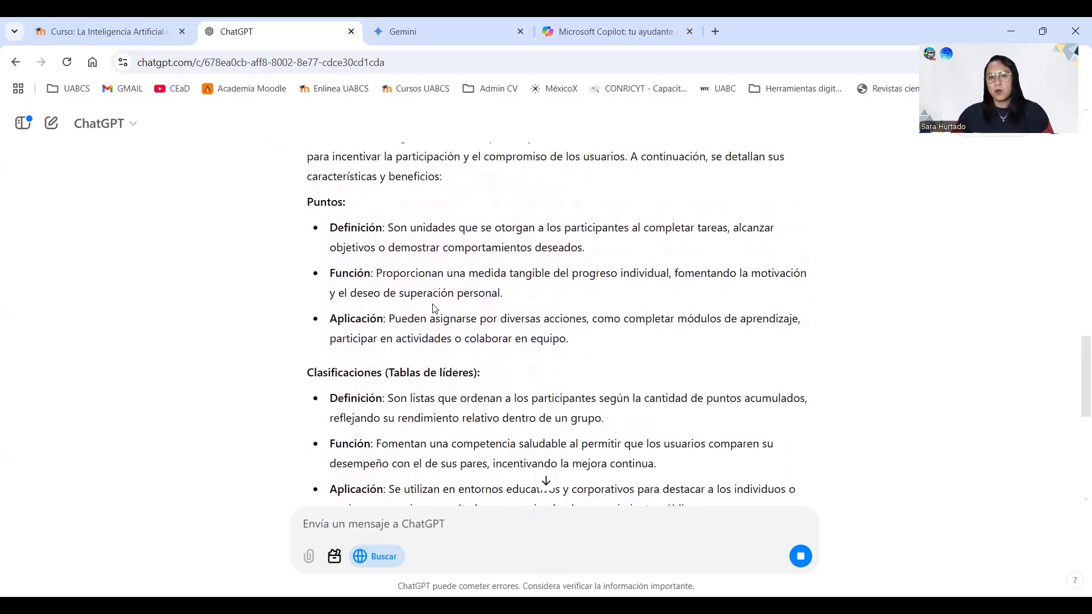
scroll(433, 308, down, 3)
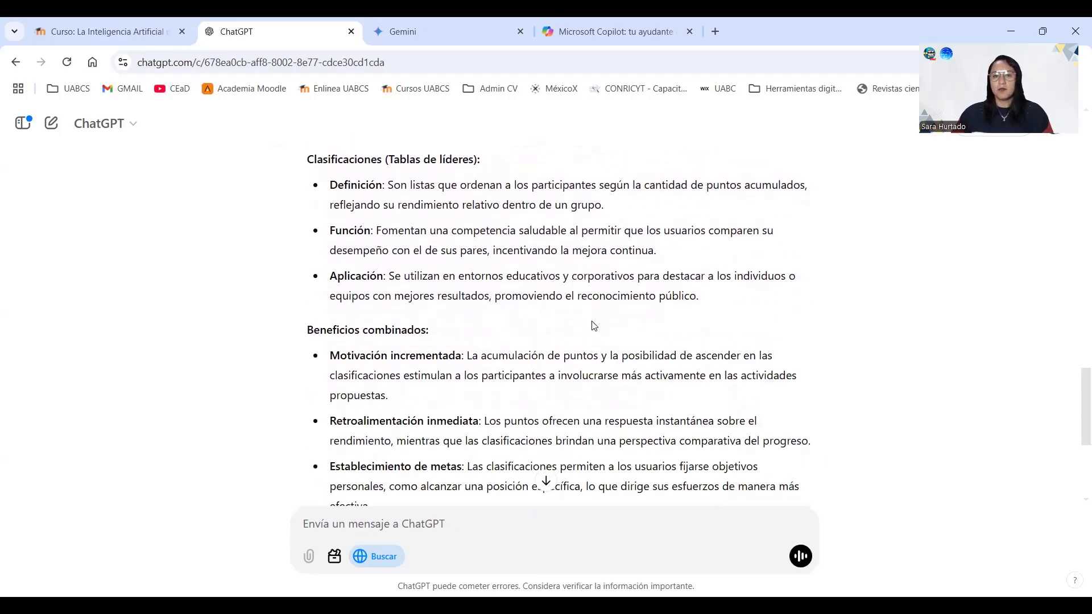
scroll(594, 326, down, 4)
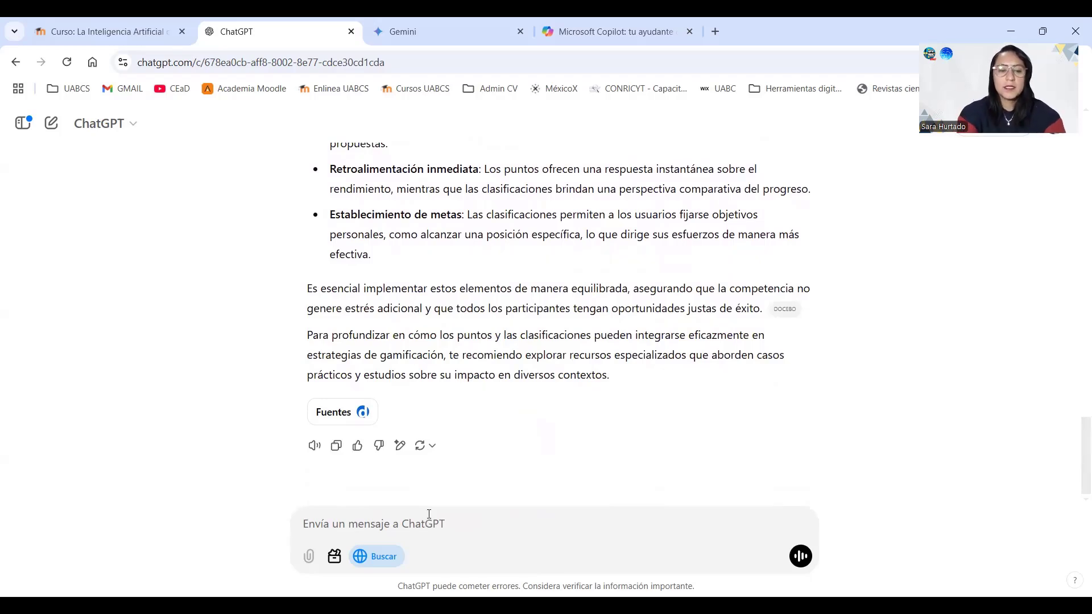
- Send the prompt "Daré un curso sobre gamificación a profesores universitarios ¿Qué objetivos debo alcanzar?" in the same chat
text(Dar)
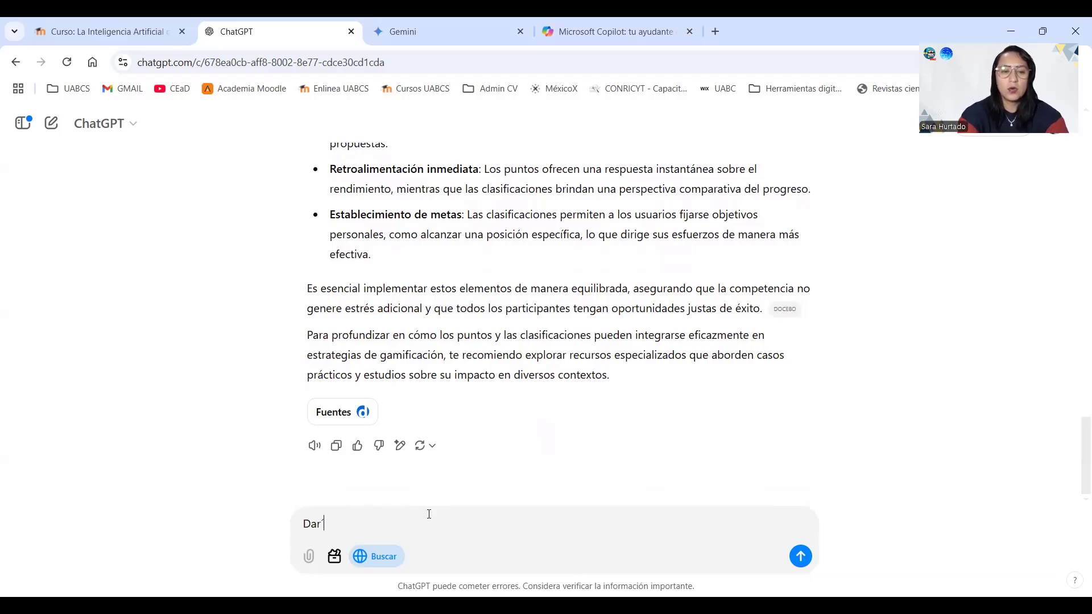
text(é un curso so)
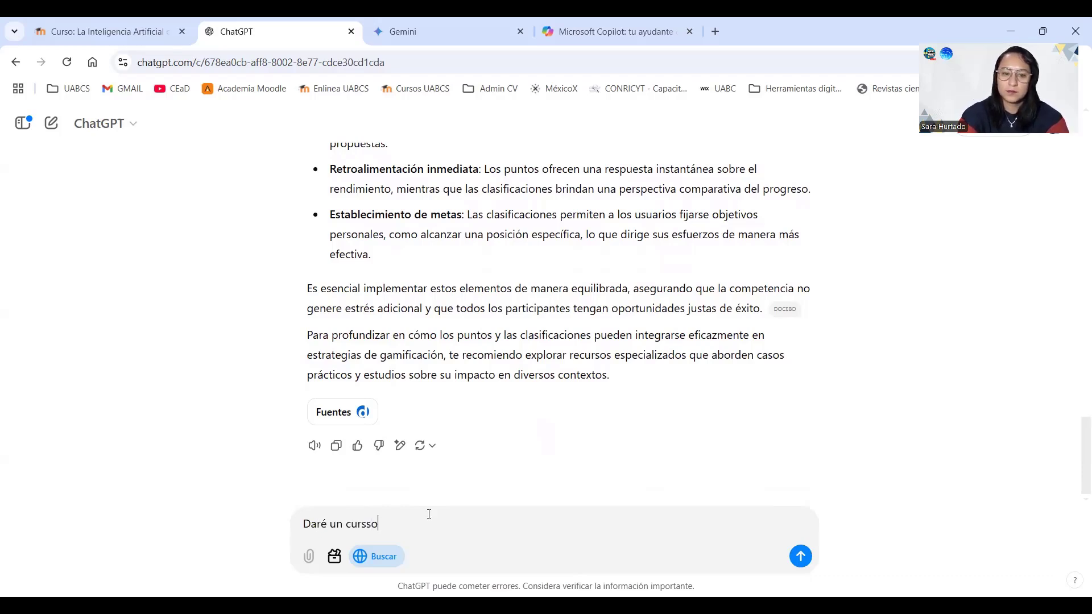
text(bre gamifi)
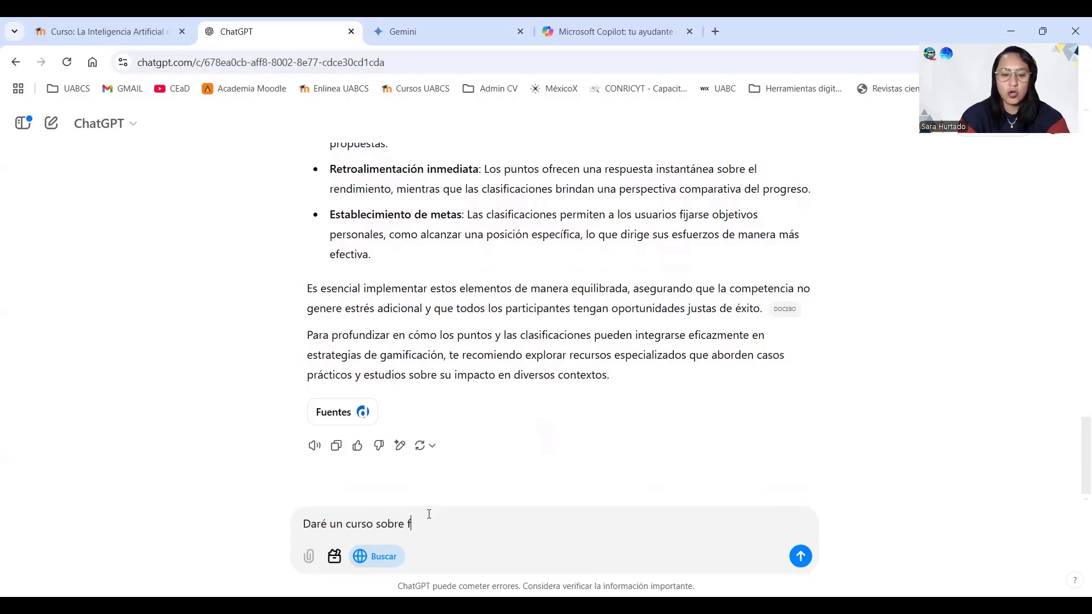
text(caci)
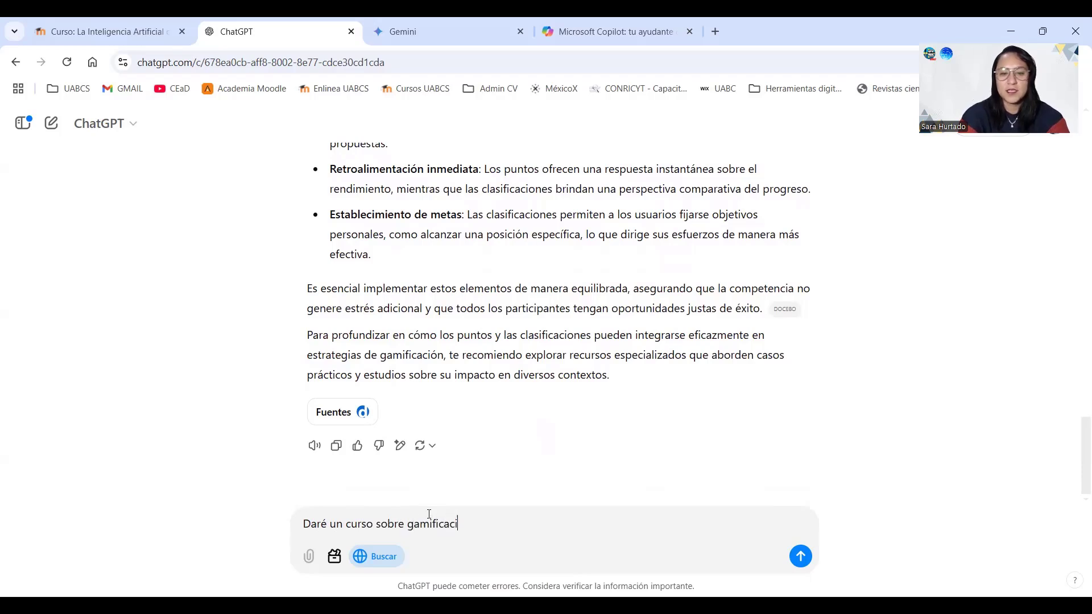
text(ón a pad)
key(BackSpace)
key(BackSpace)
key(BackSpace)
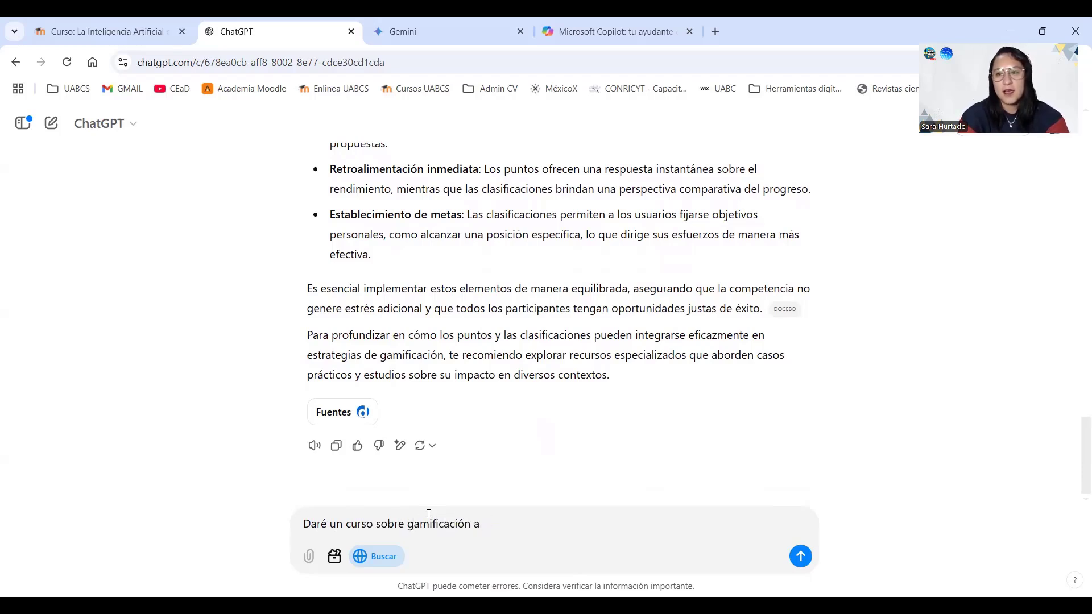
text(profes)
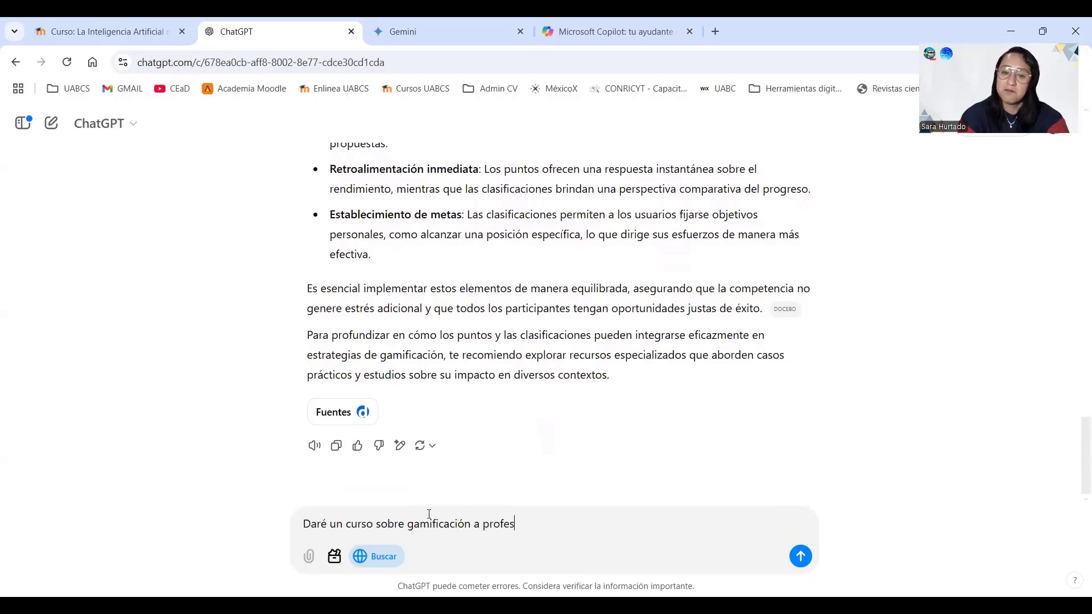
text(ores uni)
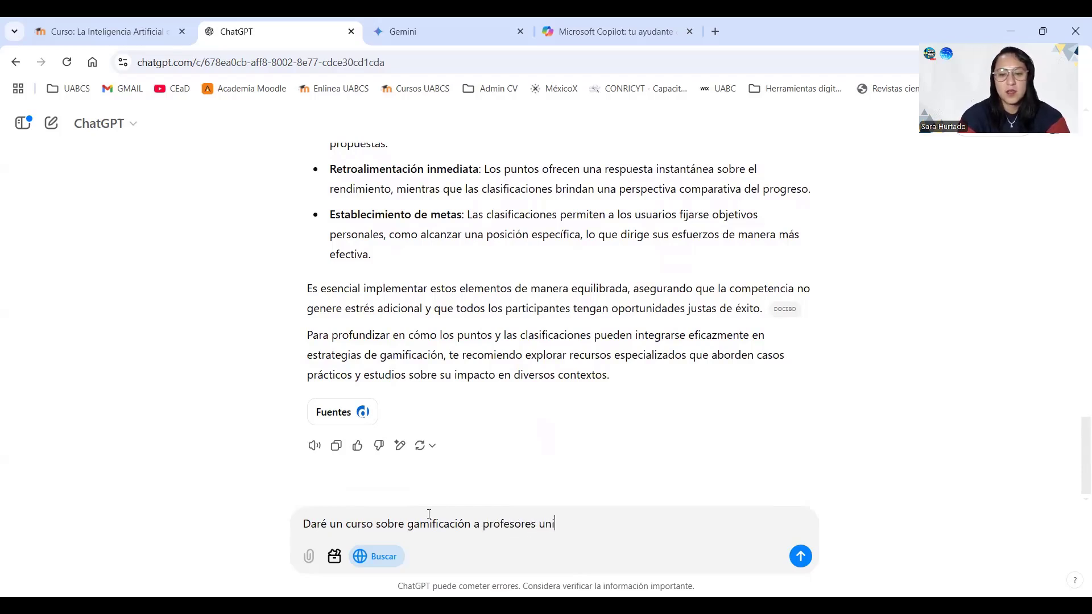
text(versi)
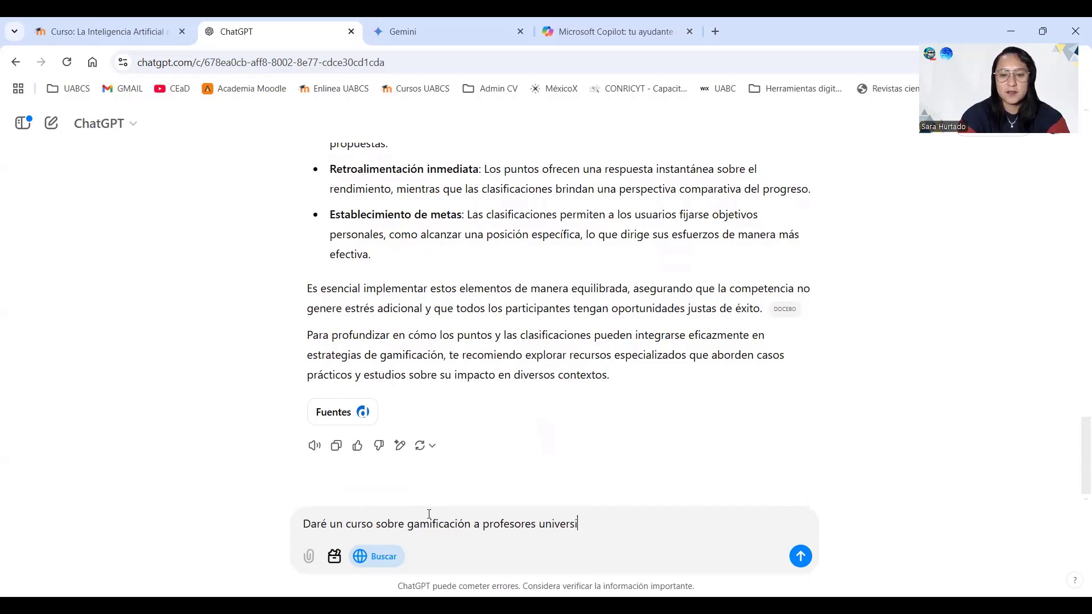
text(tarios)
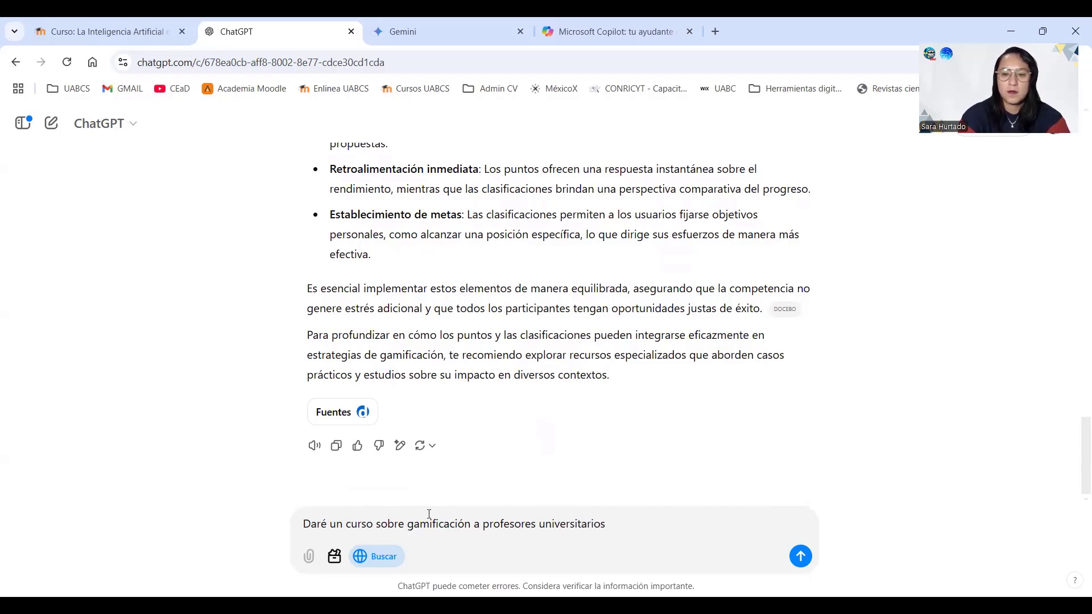
text( ¿Qu)
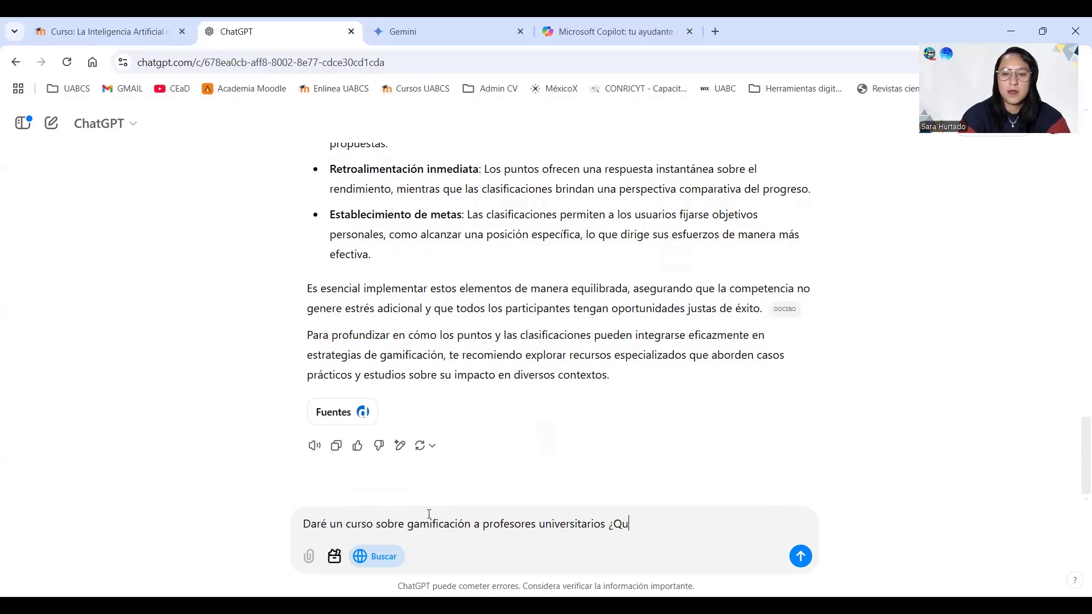
text(é objeti)
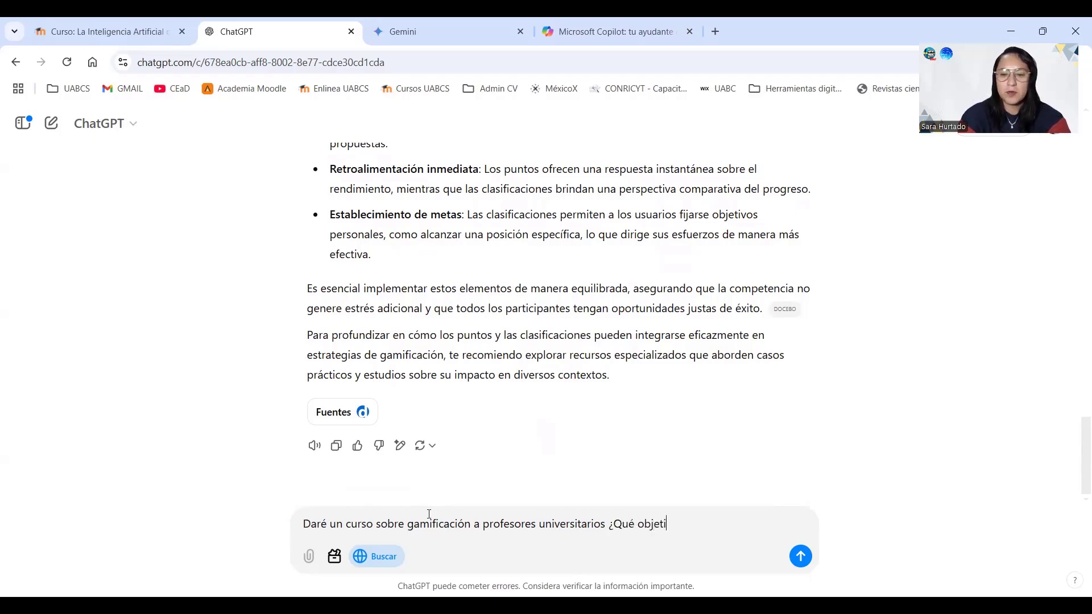
text(vos debo alcanzar?)
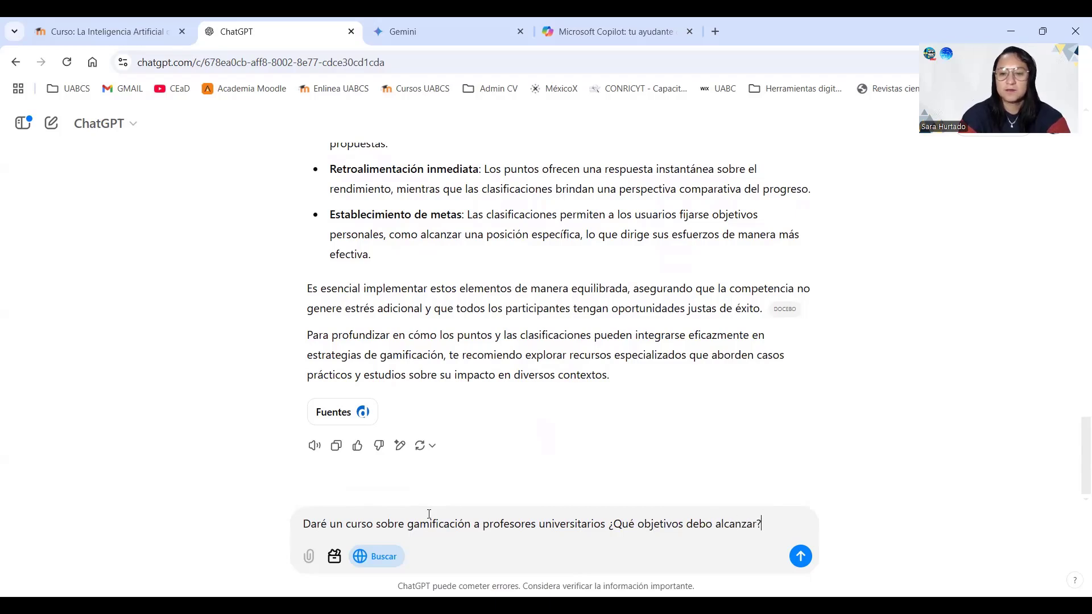
key(Return)
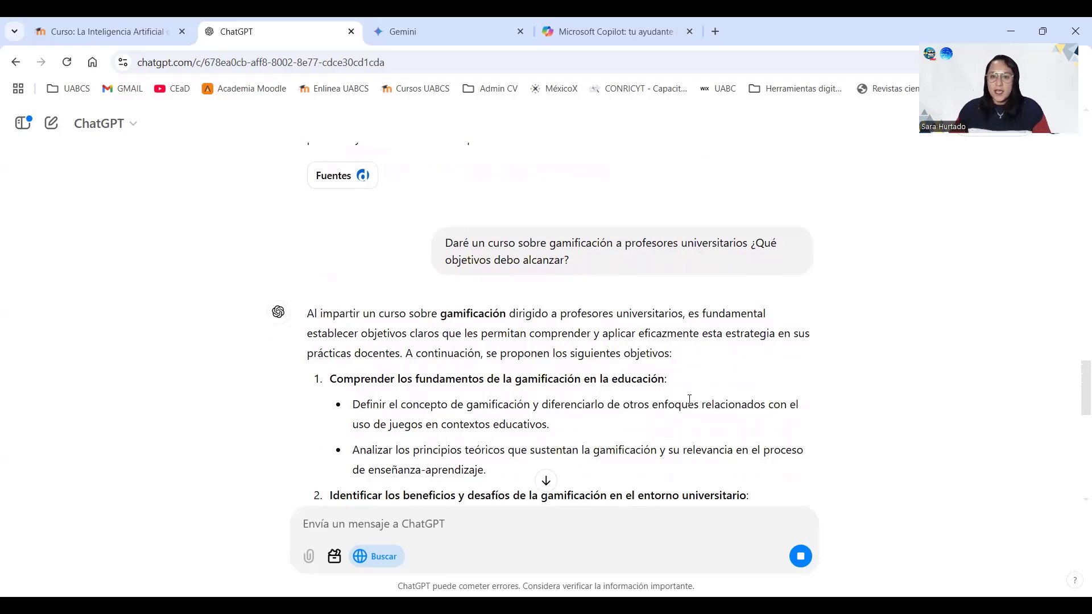
- Examine the proposed objectives for the gamification course down to the closing paragraph and back to the first objective
scroll(690, 400, down, 13)
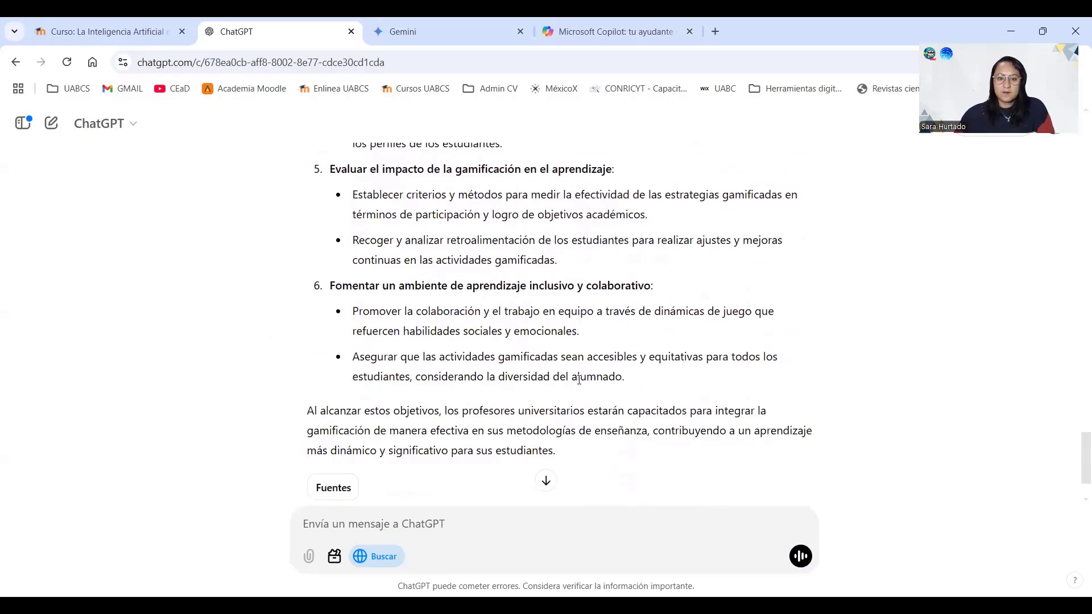
scroll(579, 379, down, 2)
scroll(495, 381, up, 12)
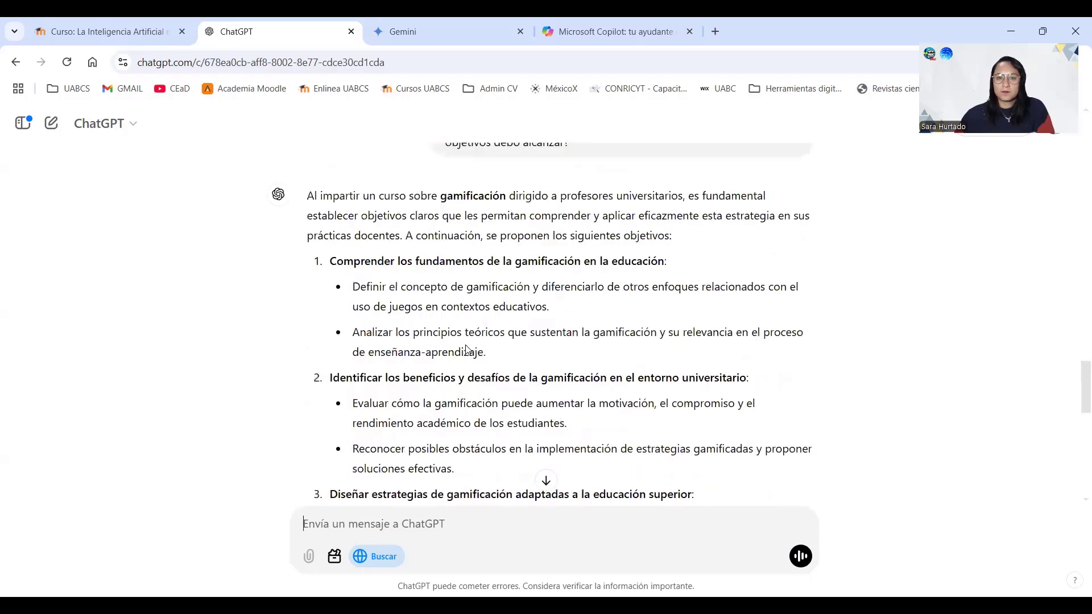
- Review the headings of the proposed course objectives from the first through the sixth and the closing paragraph
scroll(466, 349, up, 2)
scroll(431, 327, down, 2)
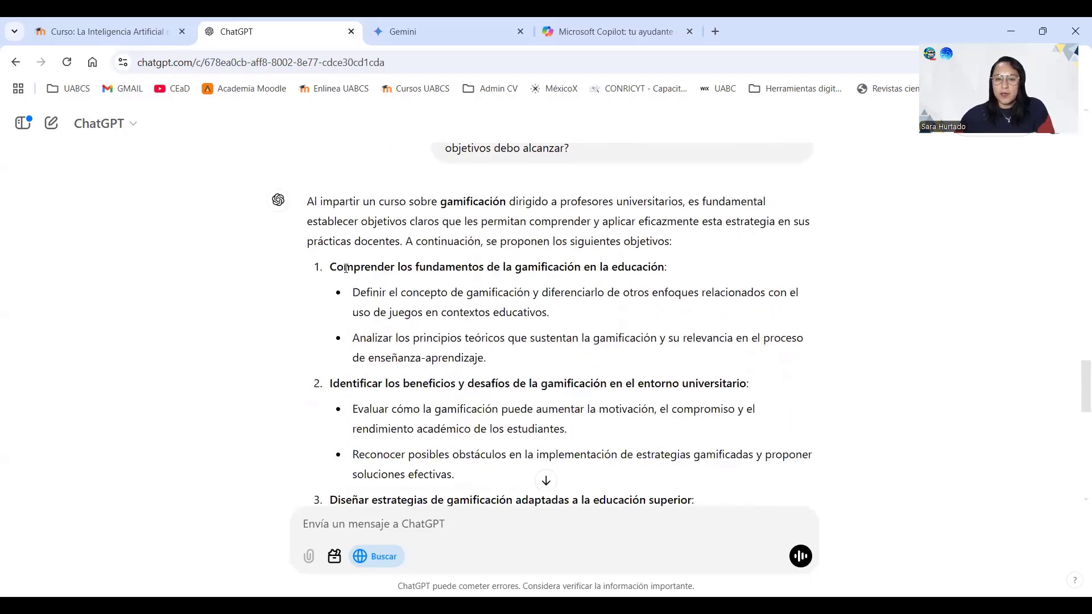
drag(346, 269, 720, 272)
drag(353, 384, 555, 388)
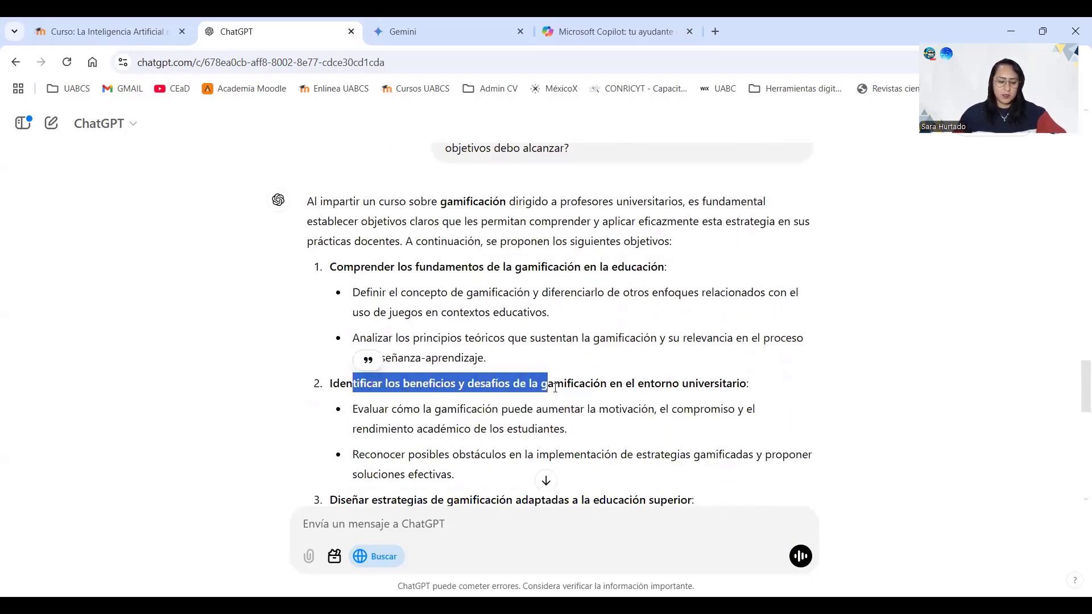
scroll(455, 421, down, 6)
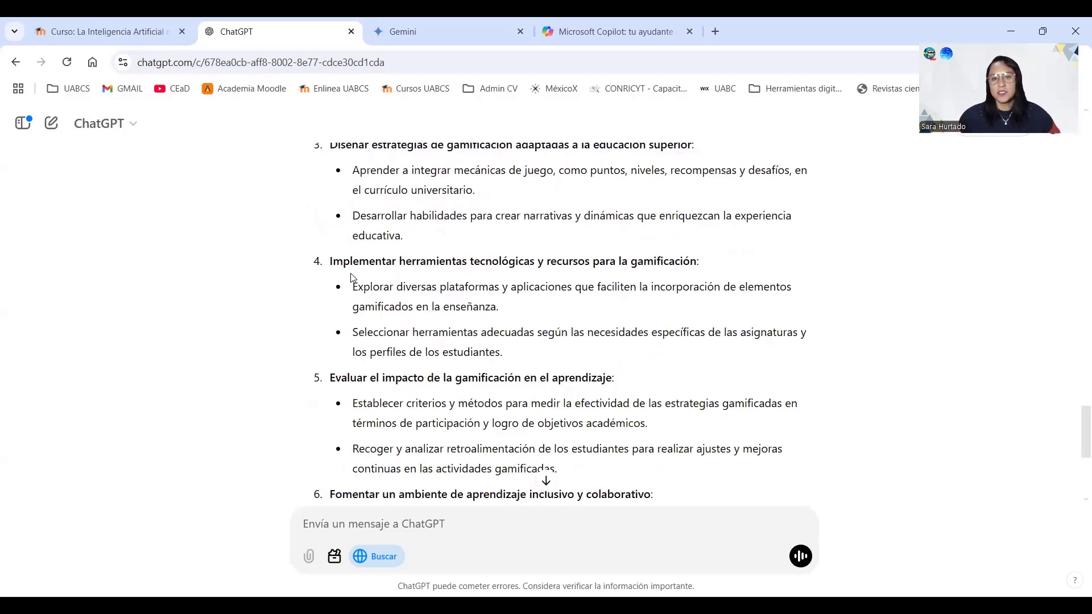
drag(351, 277, 427, 262)
scroll(569, 399, down, 5)
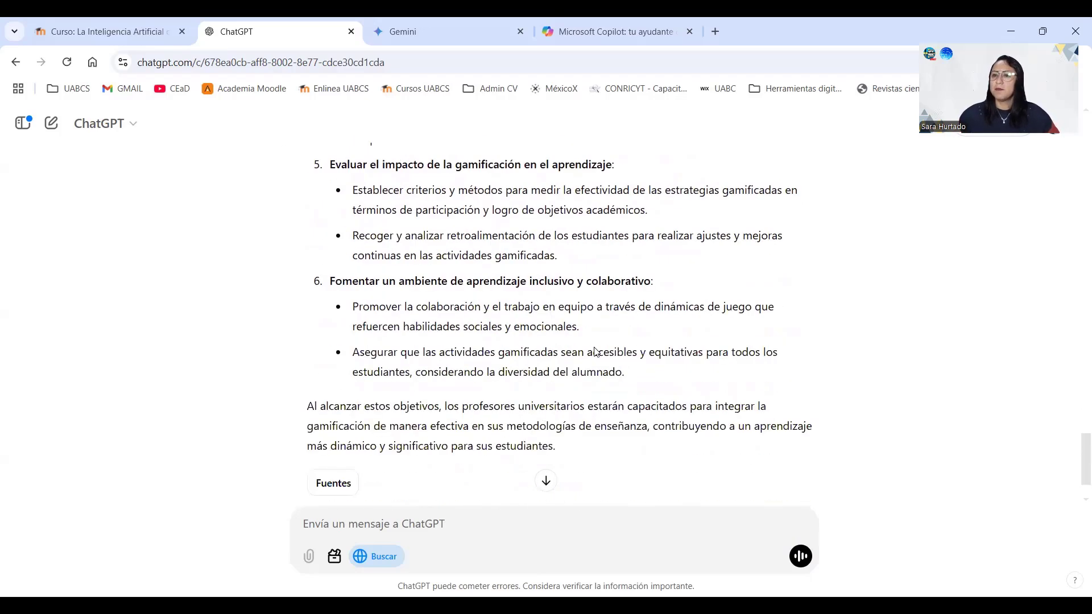
- Begin a follow-up prompt in the same chat with "Elcurso será constructivista, quiero emplear el Aprendizaje Basado en Proyectos,"
click(424, 519)
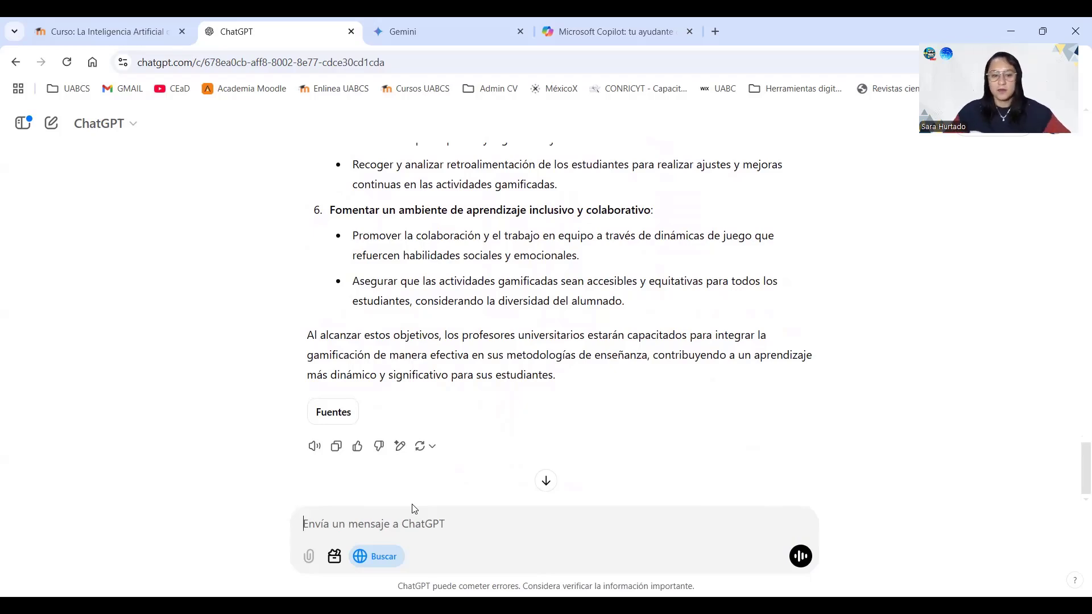
text(Elcur)
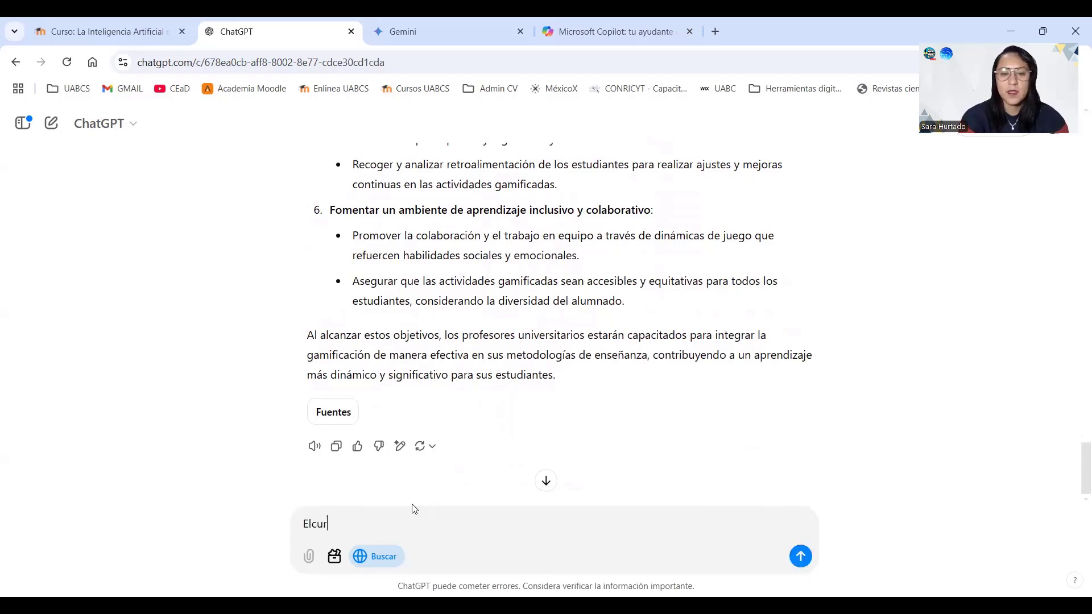
text(so será )
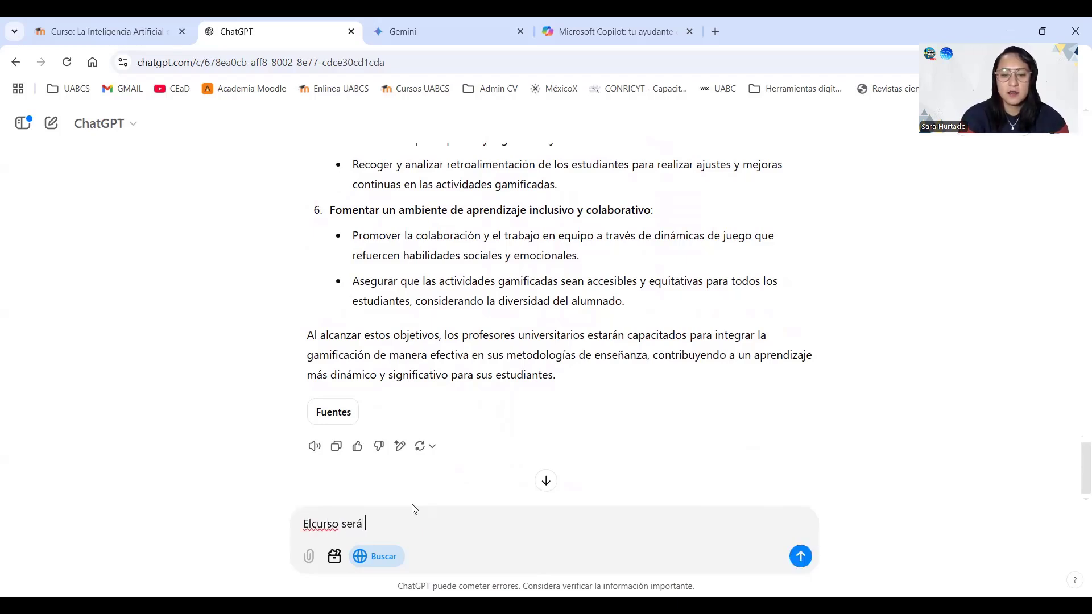
text(bajo)
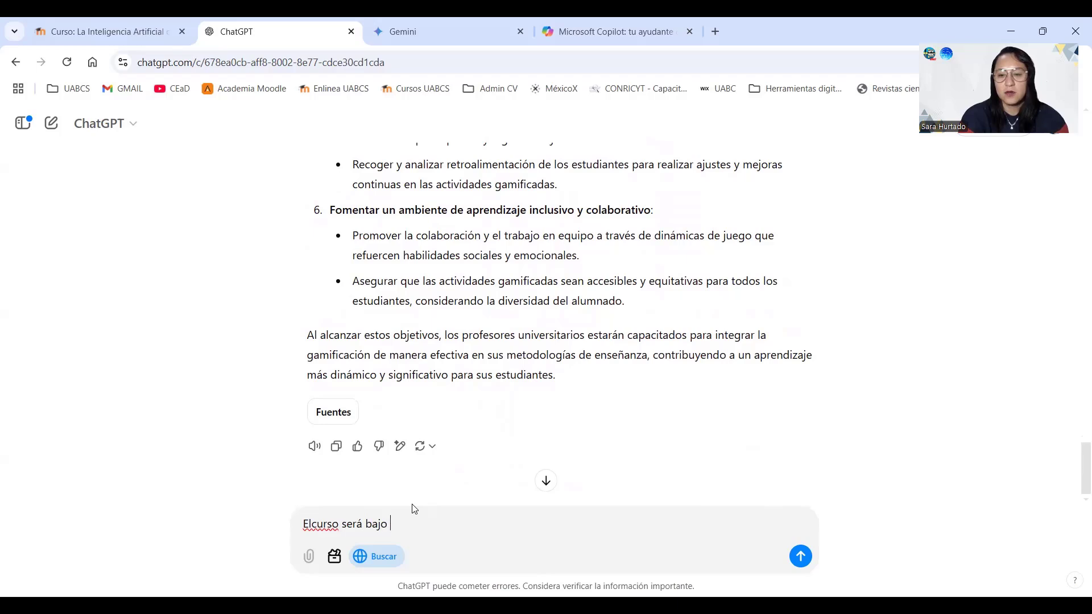
key(BackSpace)
text(ontru)
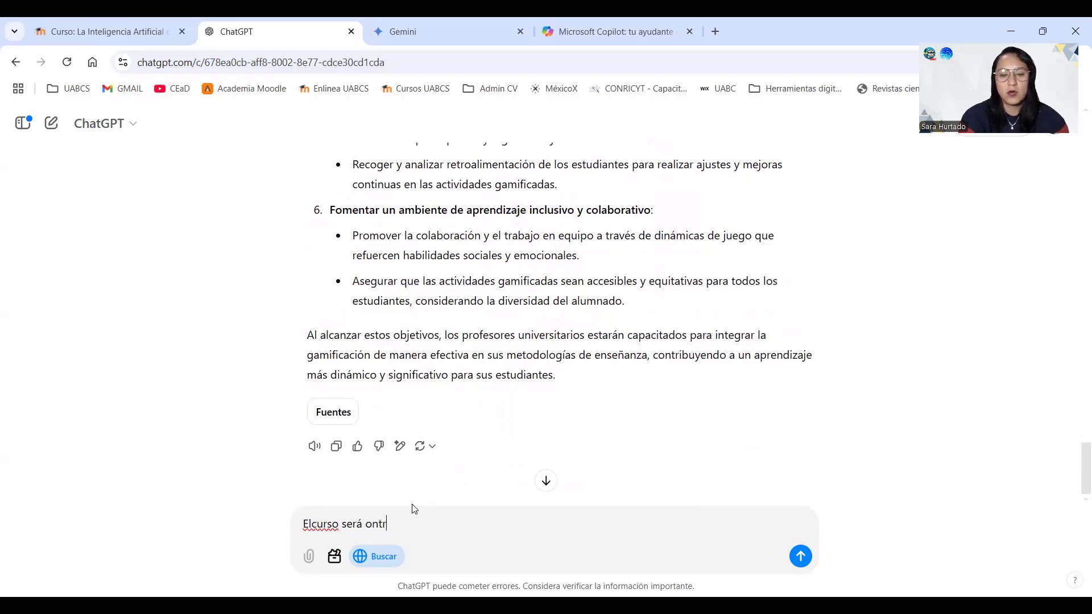
key(BackSpace)
key(BackSpace)
key(BackSpace)
key(BackSpace)
key(BackSpace)
text(constr)
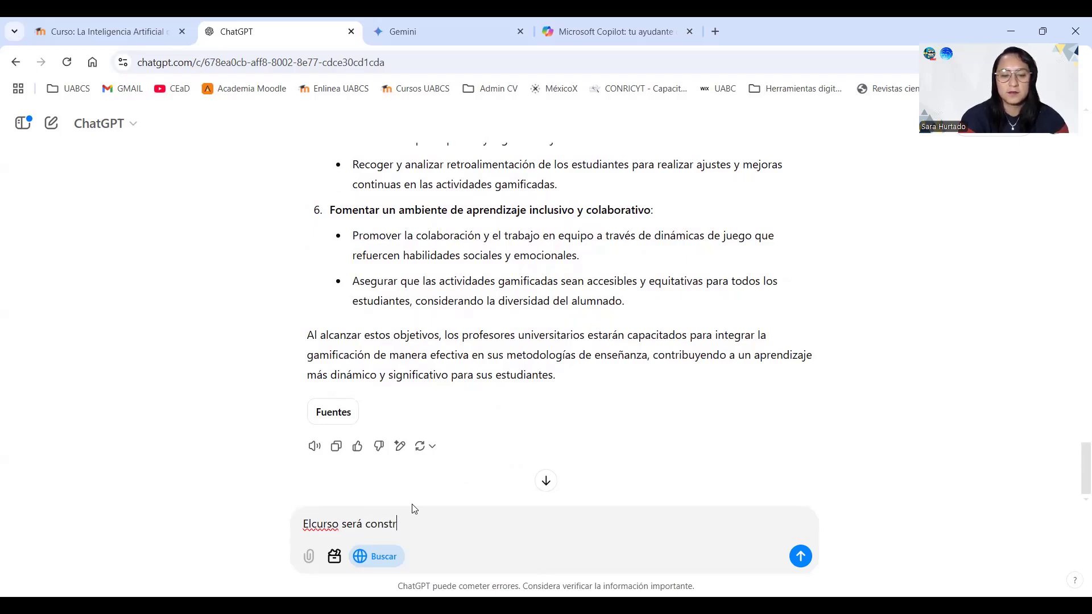
text(uctivista,)
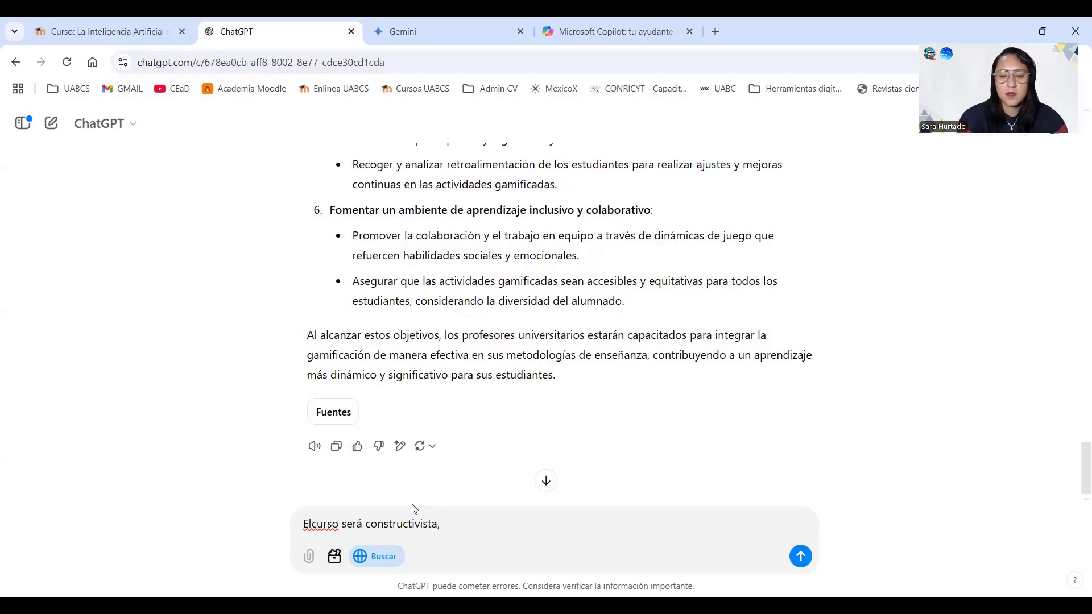
text( quiero emp)
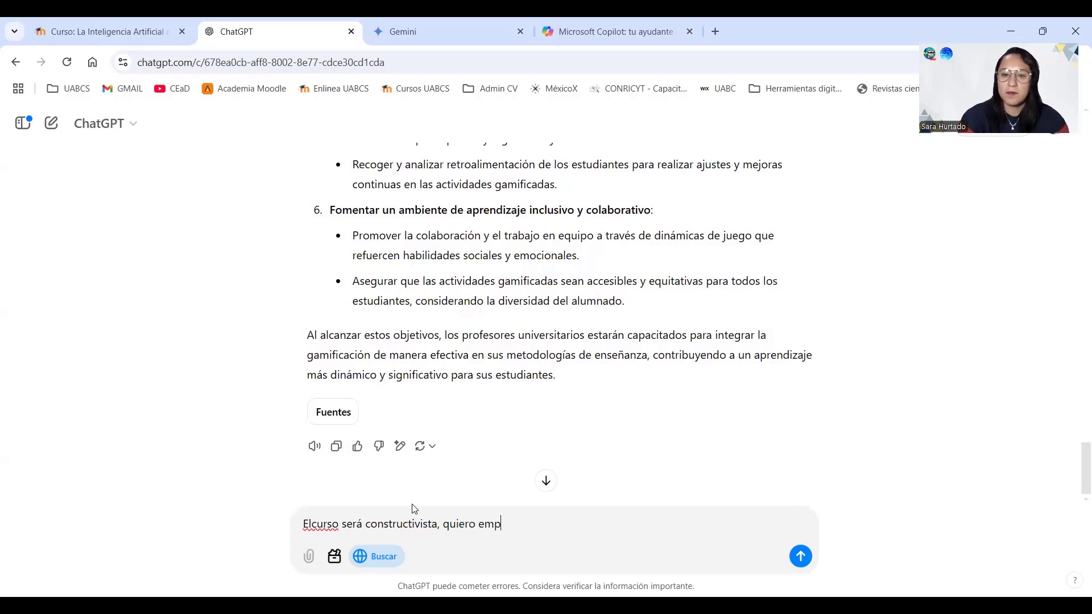
text(lear el APren)
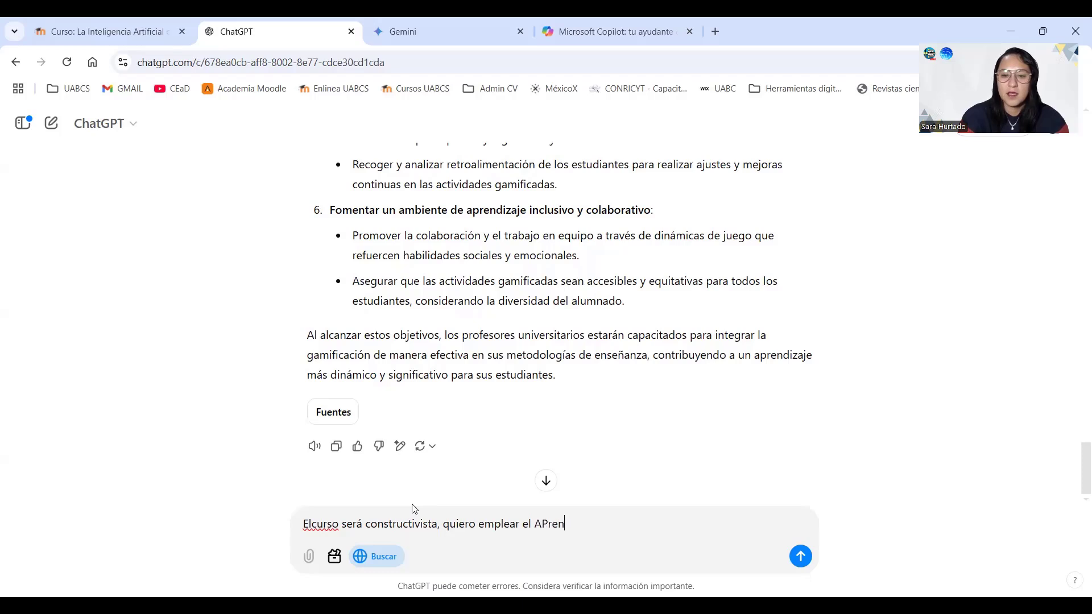
key(BackSpace)
key(BackSpace)
key(BackSpace)
key(BackSpace)
text(prendizaje as)
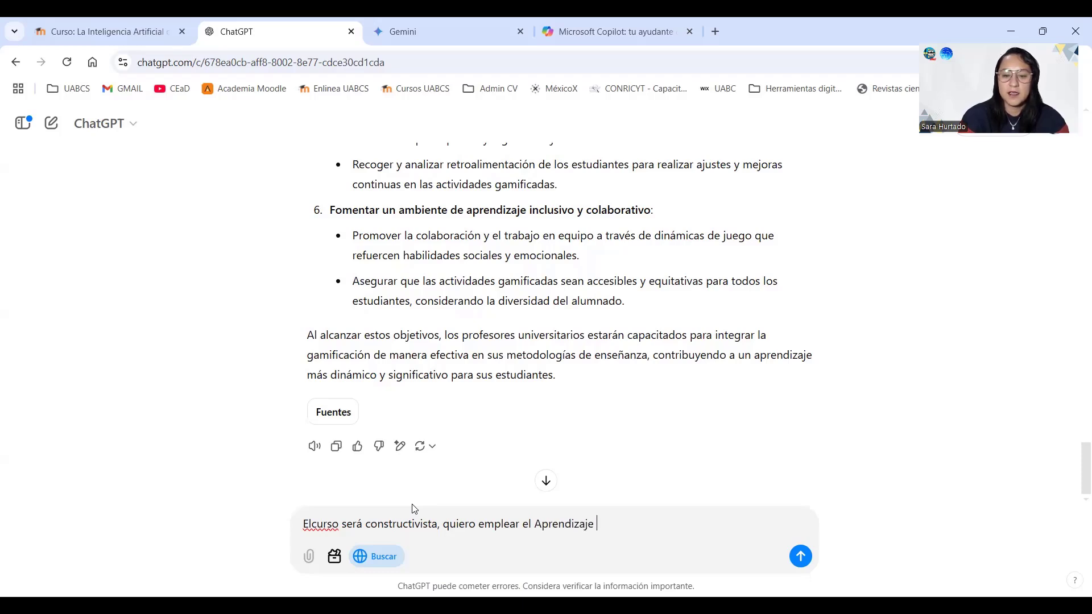
key(BackSpace)
key(BackSpace)
text(Basad)
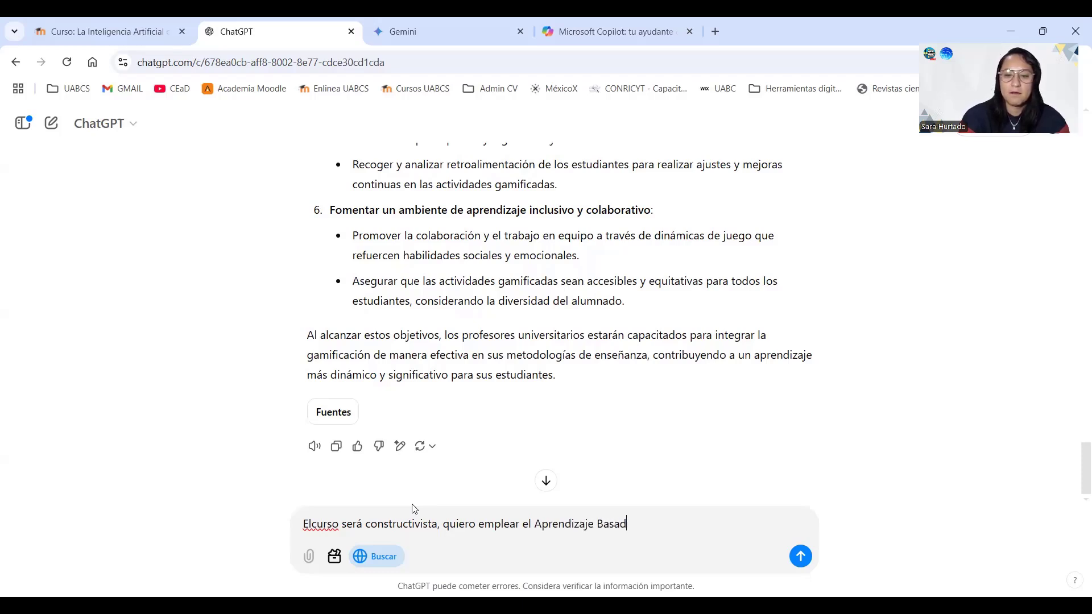
text(o e n Pr)
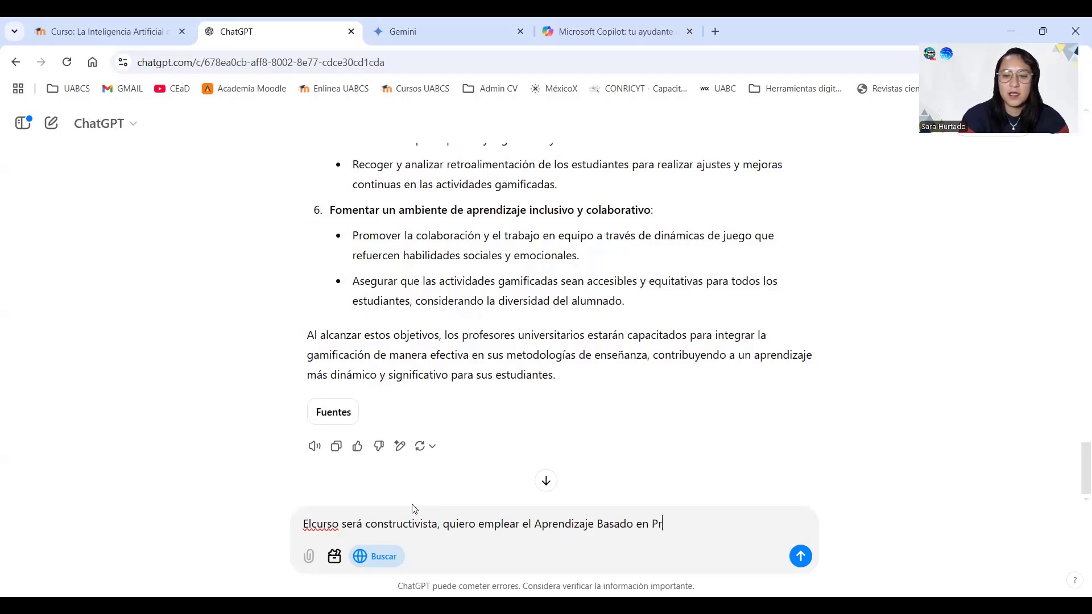
text(oyectos,)
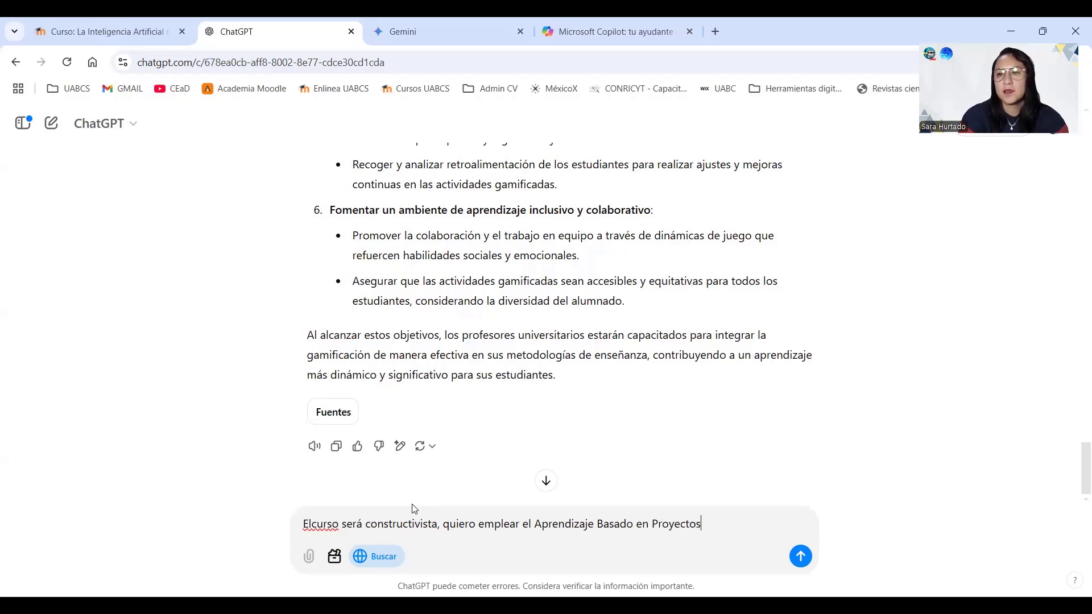
- Complete the prompt with "¿qué modalidad sería mejor para el curso: presencial, virtual o mixto?" and send it
text(u)
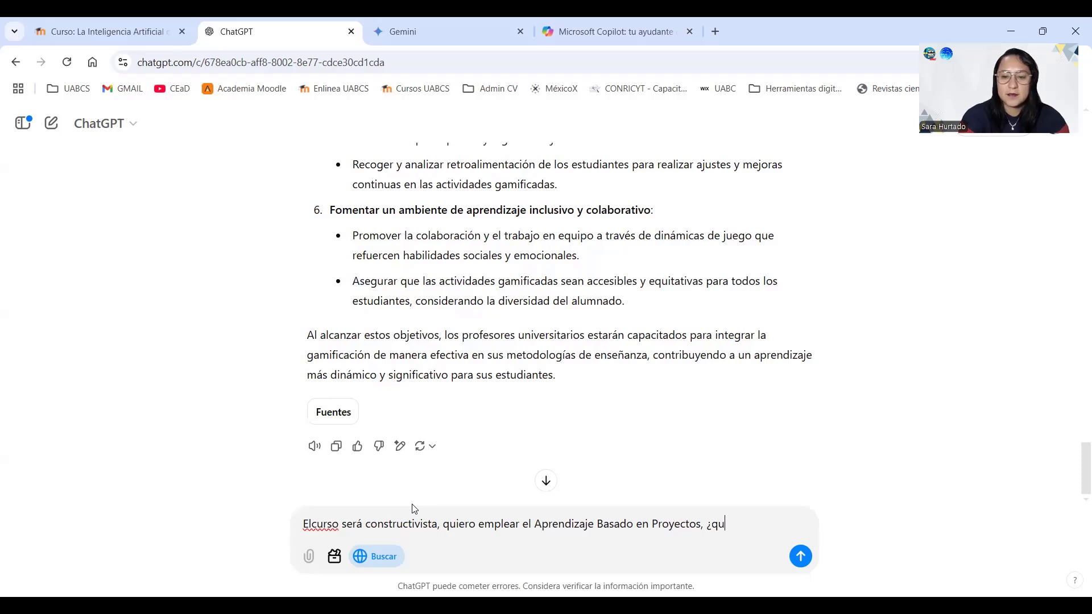
text(é modalida)
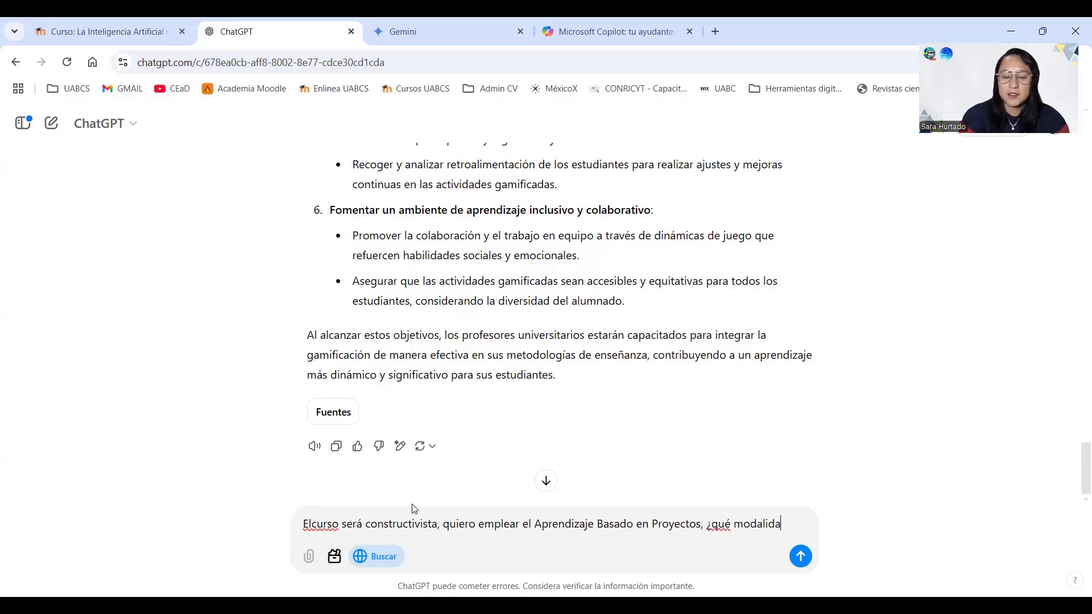
text(d ser)
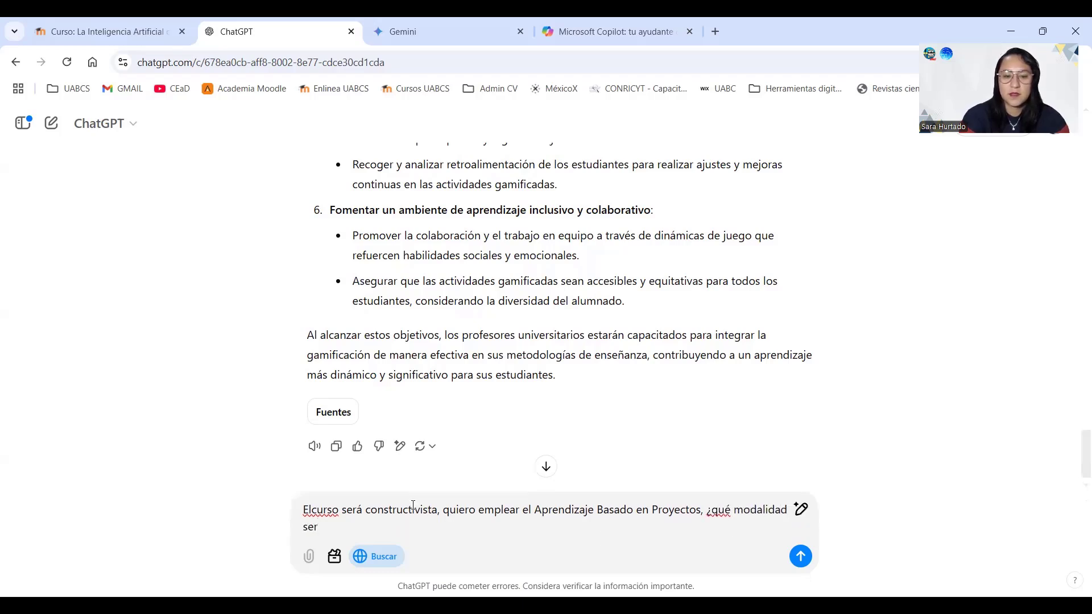
text(ía mejor para el cur)
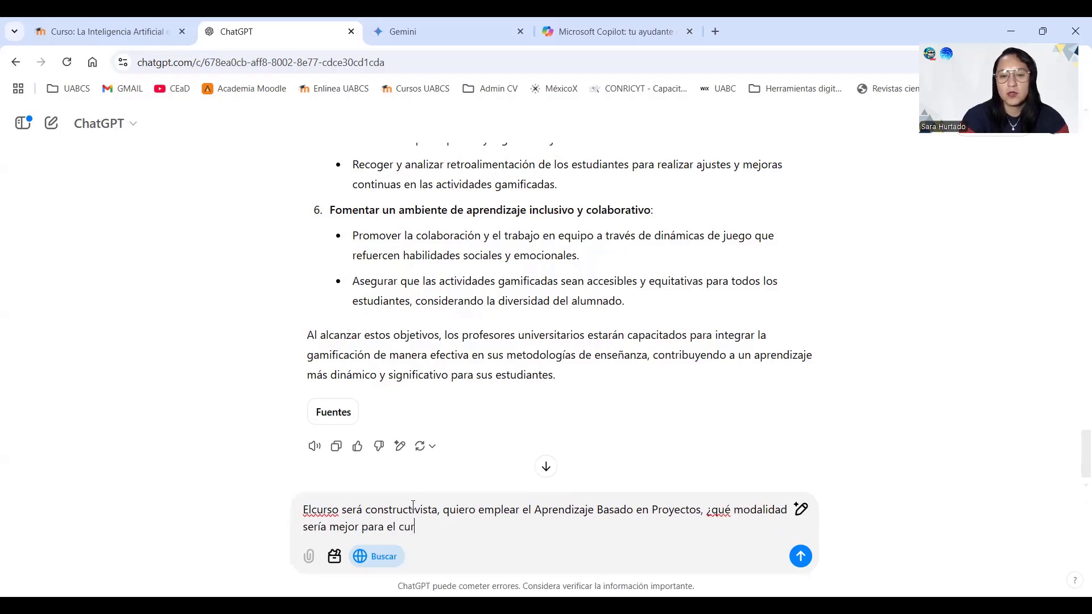
text(so? )
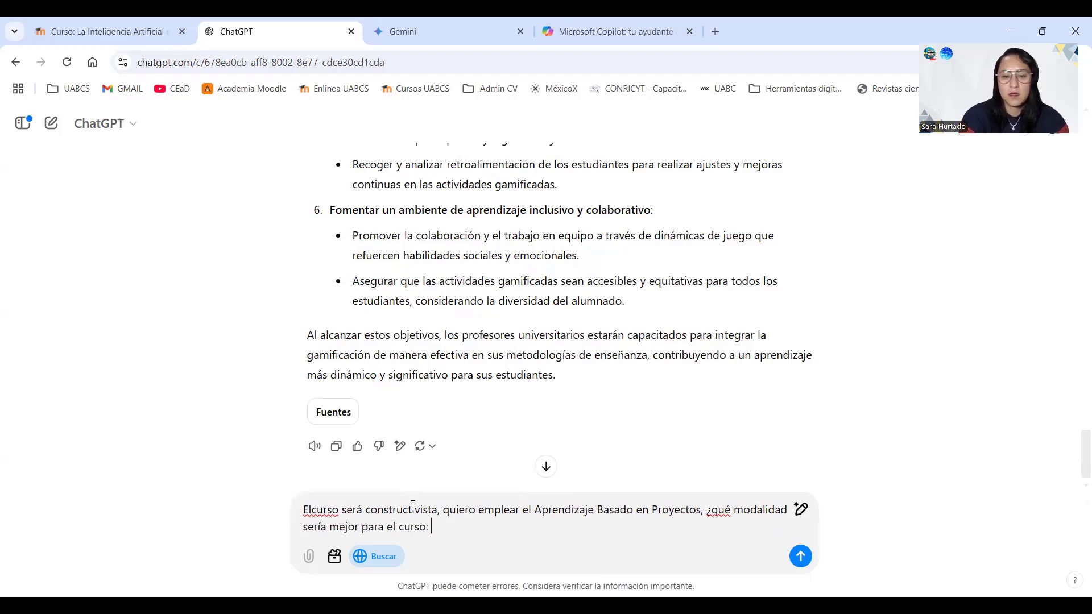
text(presencial, )
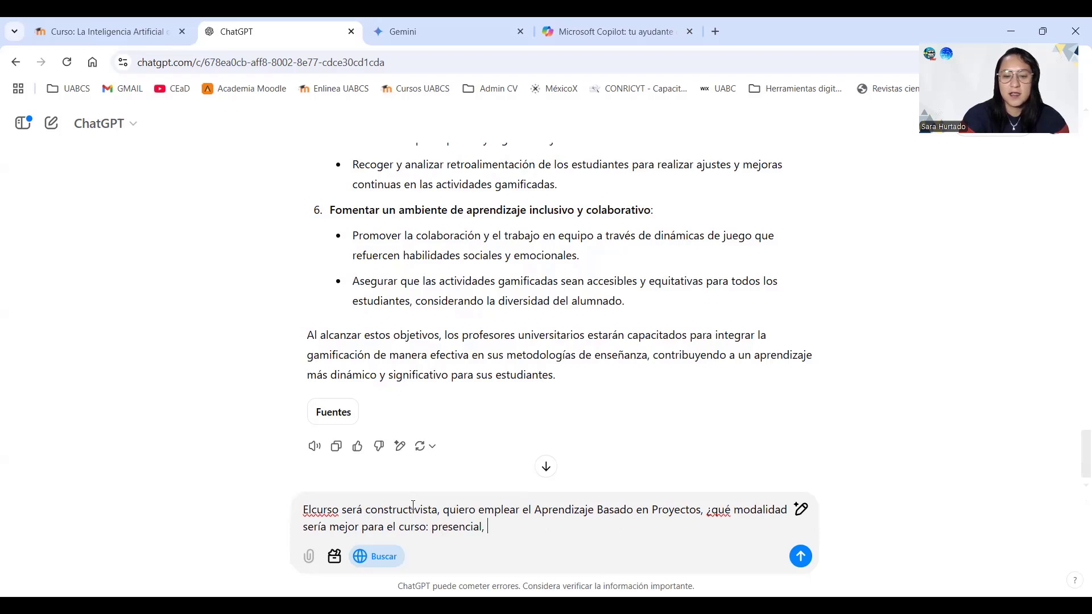
text(virtu)
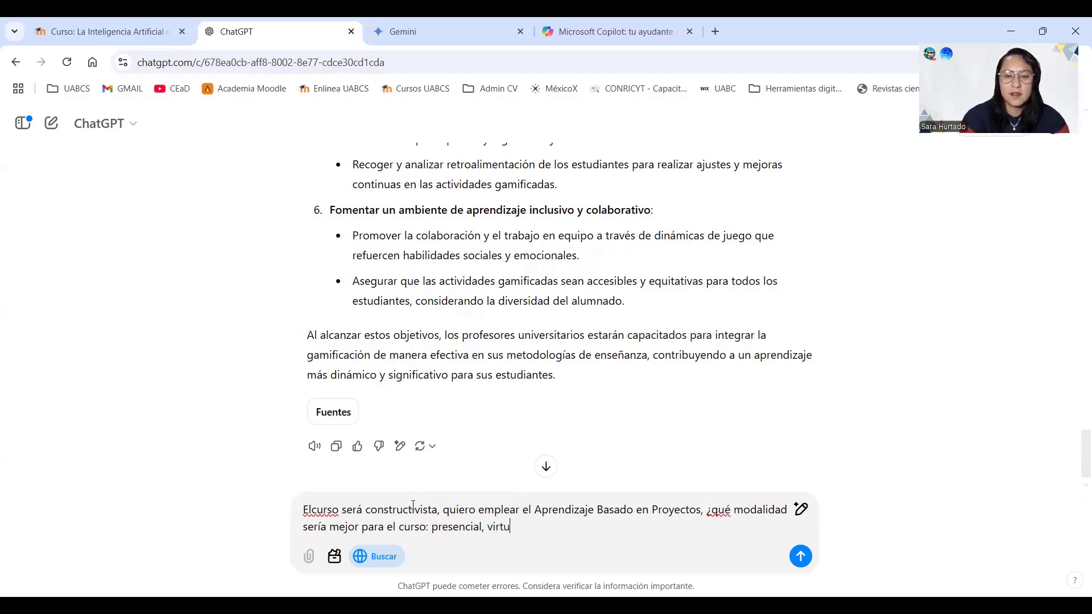
text(al o mixto)
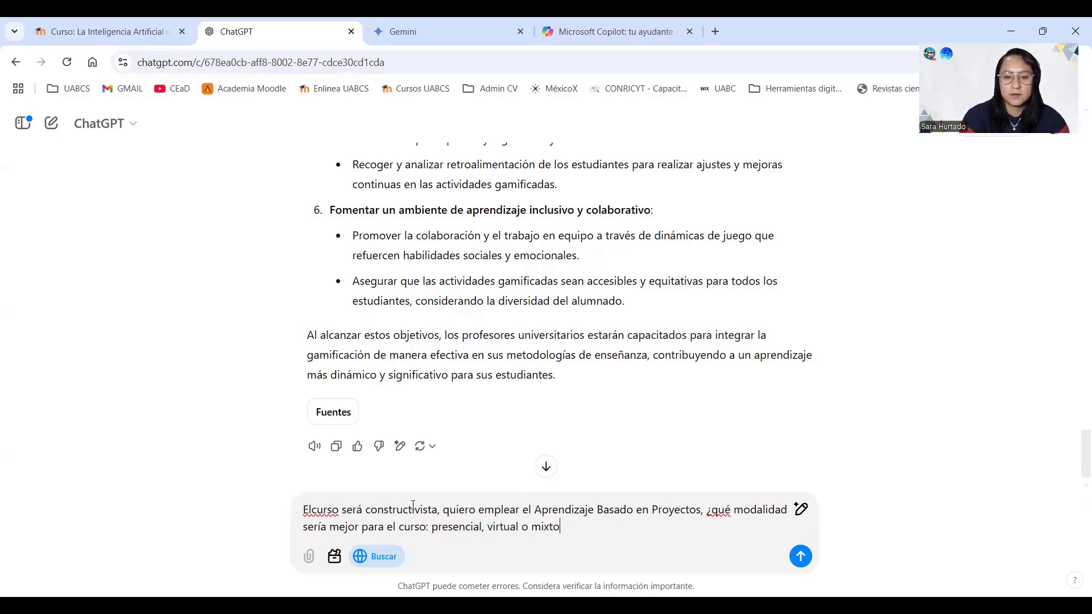
text(?)
key(Return)
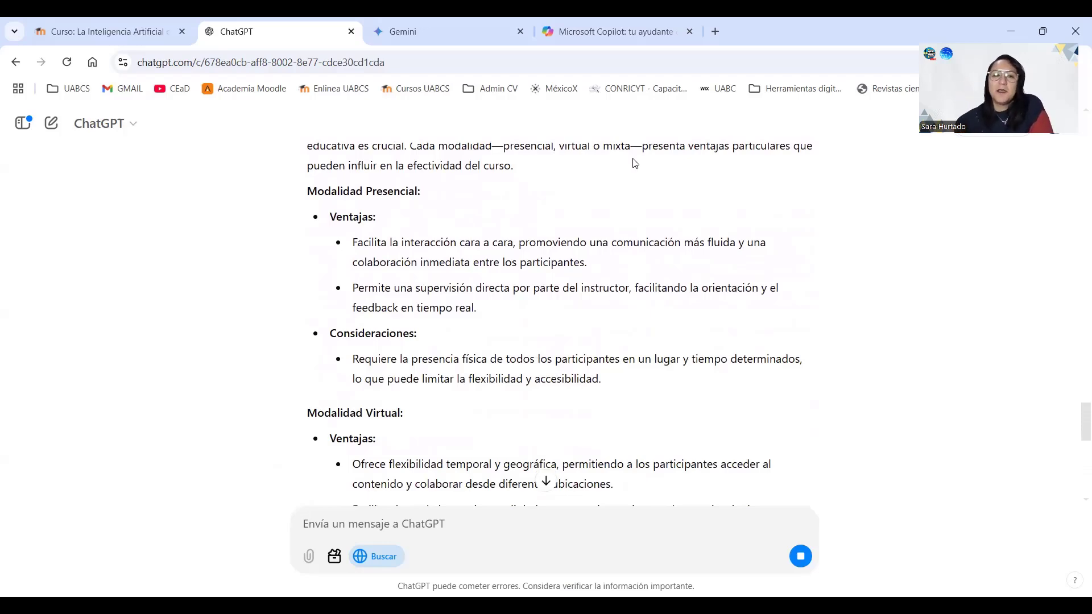
- Examine the answer comparing the presencial, virtual and mixta course modalities, from its introduction to the conclusion and sources
scroll(544, 300, down, 6)
scroll(430, 298, down, 2)
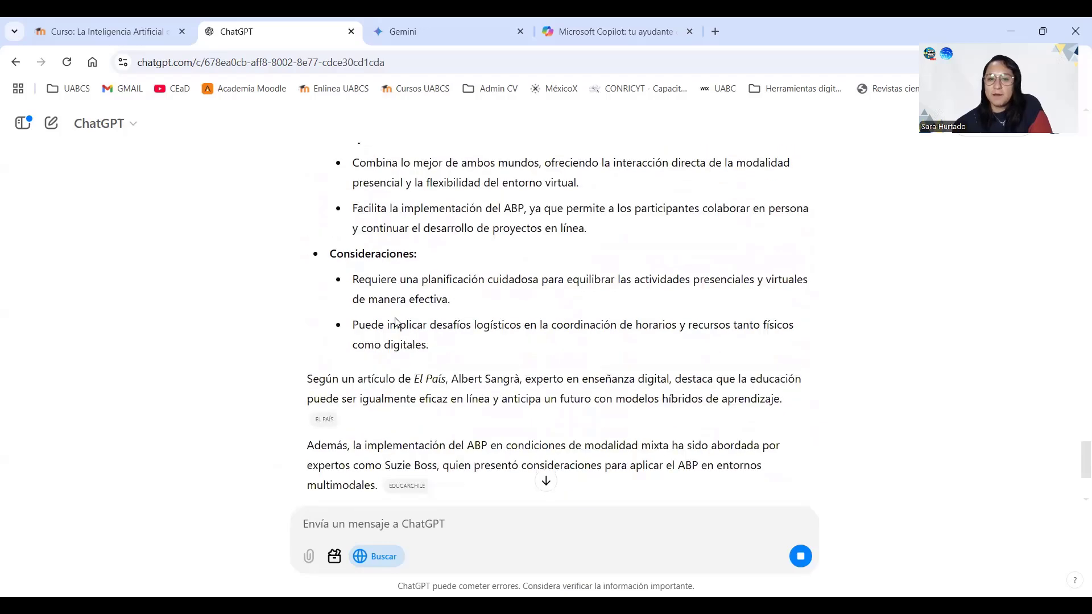
scroll(397, 322, down, 3)
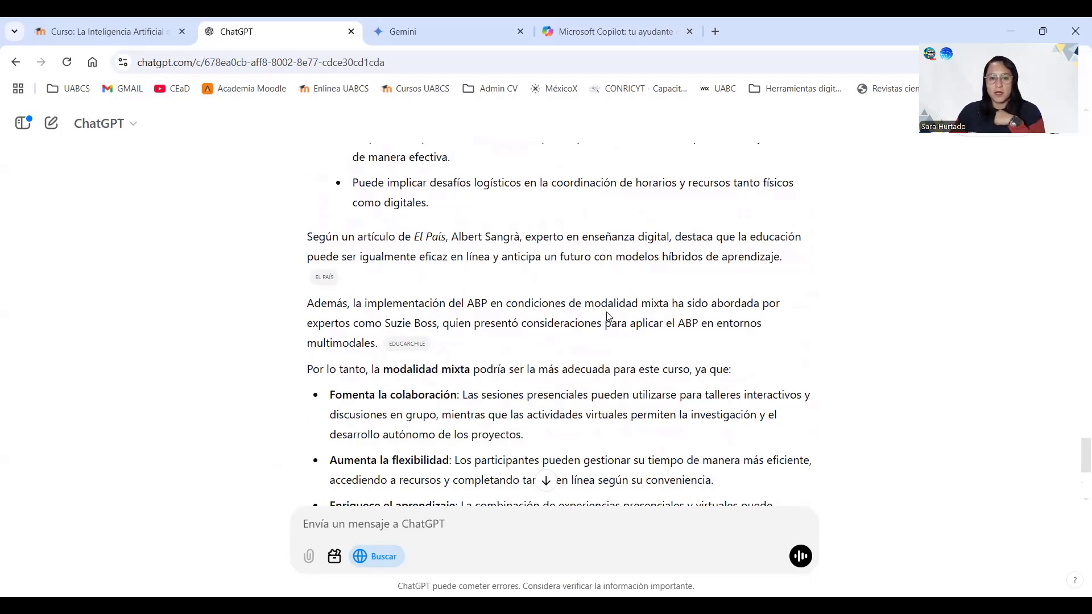
scroll(470, 316, up, 9)
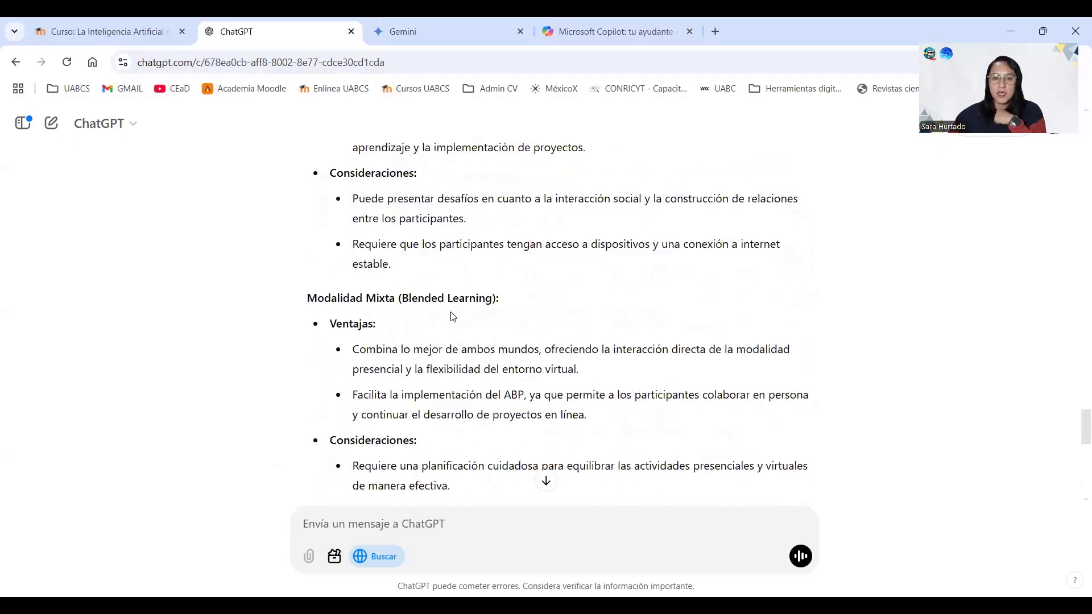
scroll(452, 315, up, 3)
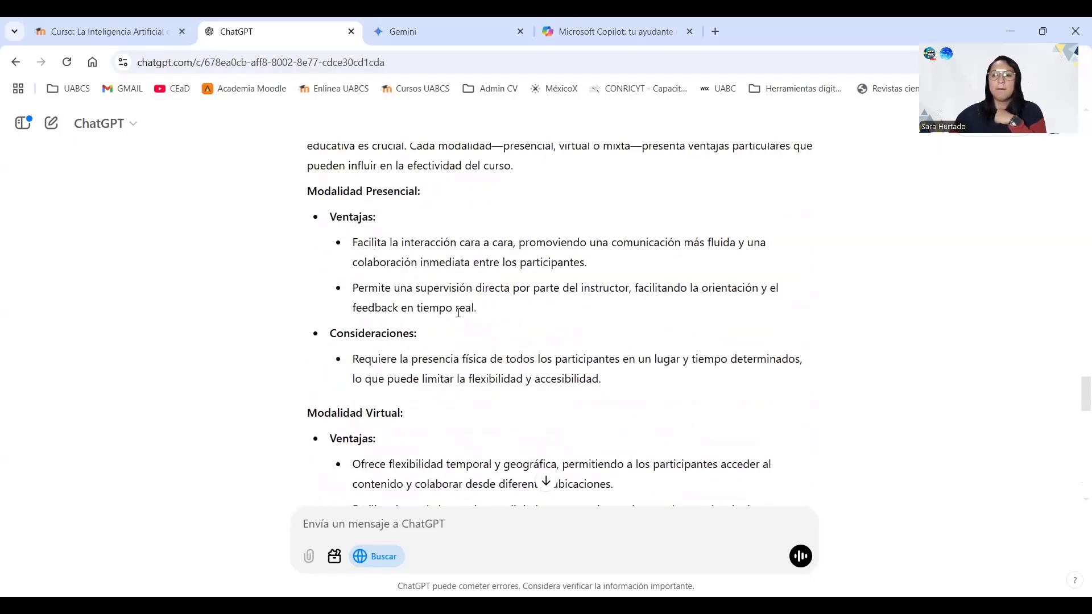
scroll(461, 317, down, 1)
scroll(462, 317, up, 5)
scroll(590, 453, down, 12)
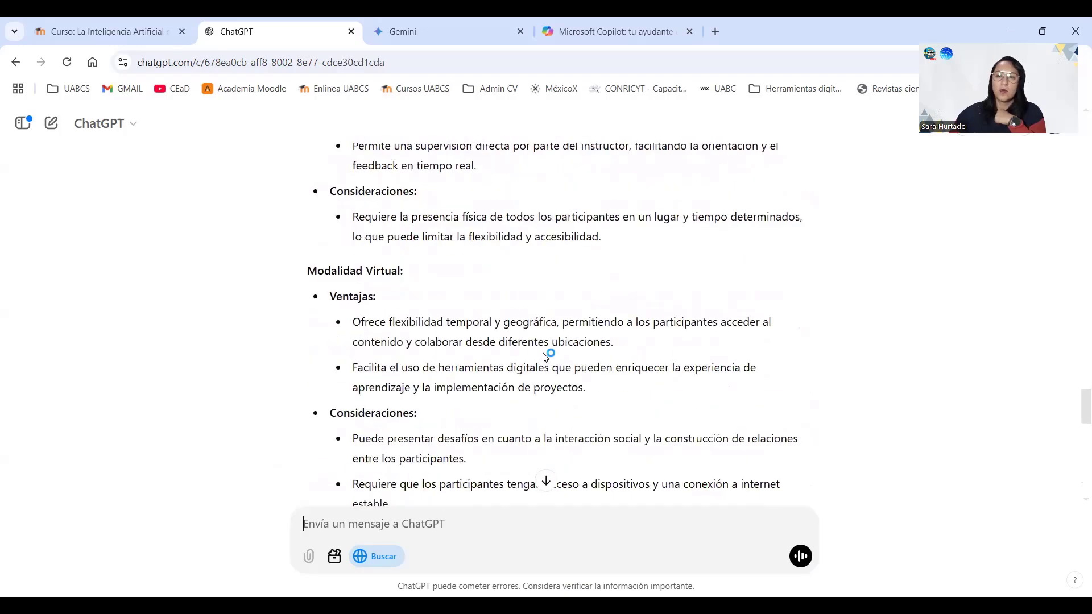
scroll(449, 515, down, 3)
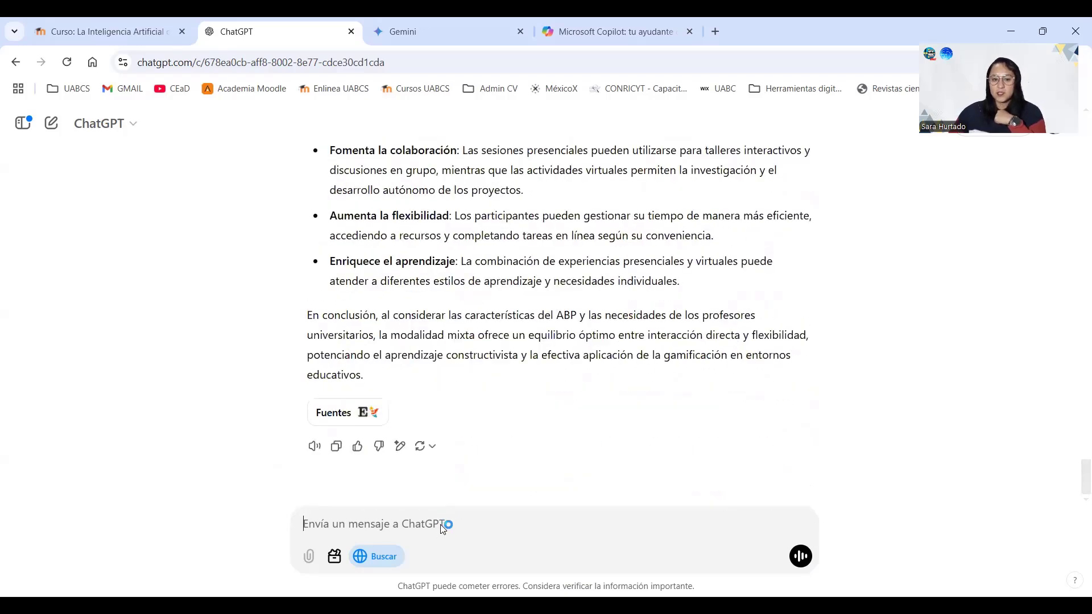
- Begin a follow-up prompt in the same chat with "Tendré participantes con TDAH,"
text(Tednre)
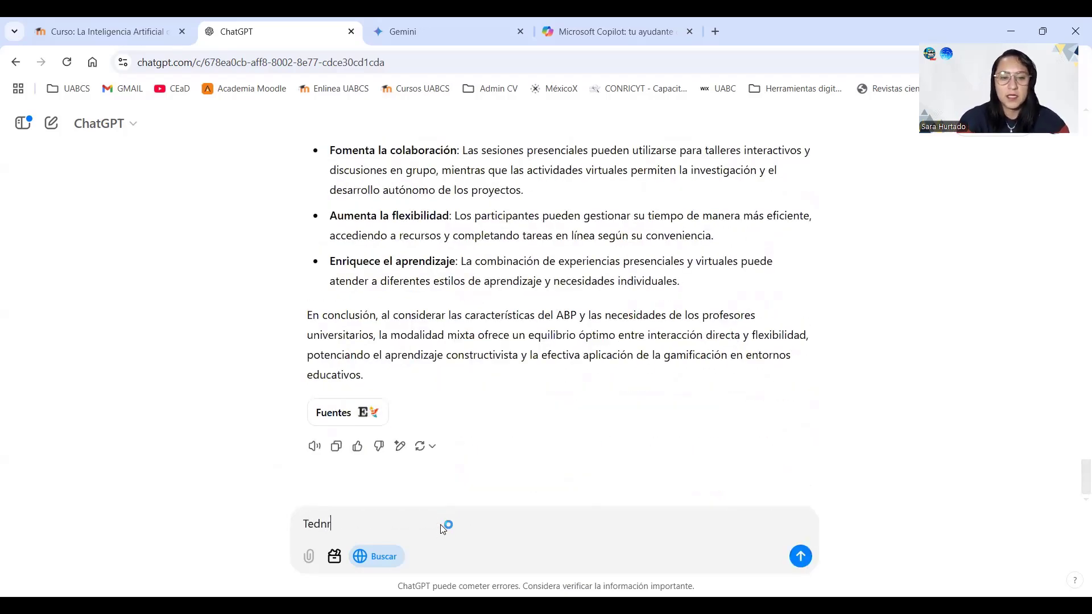
key(BackSpace)
key(BackSpace)
key(BackSpace)
key(BackSpace)
text(ndré )
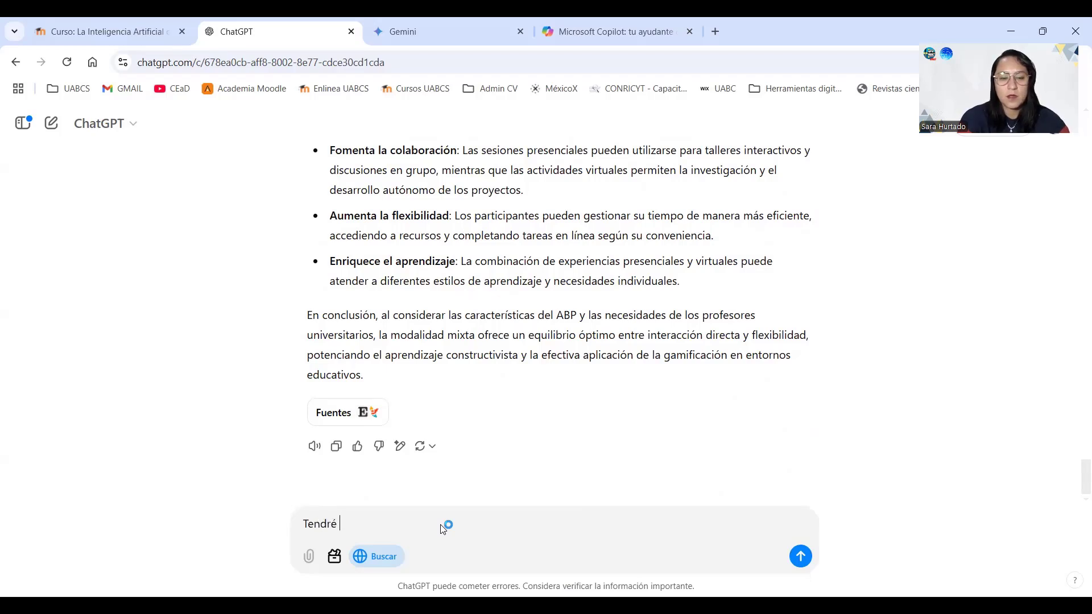
text(al)
key(BackSpace)
key(BackSpace)
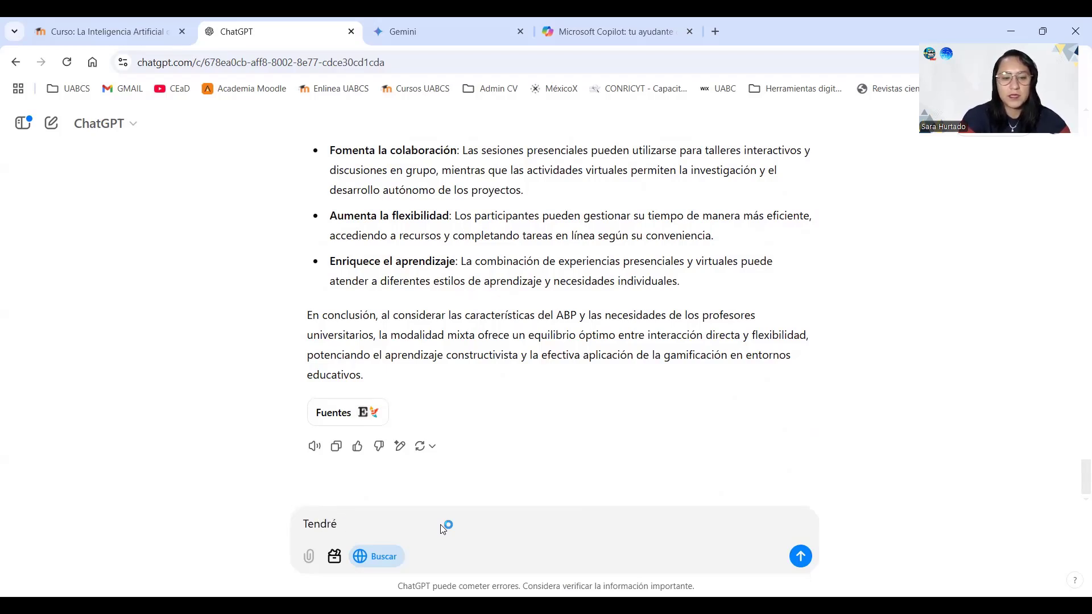
text(partic)
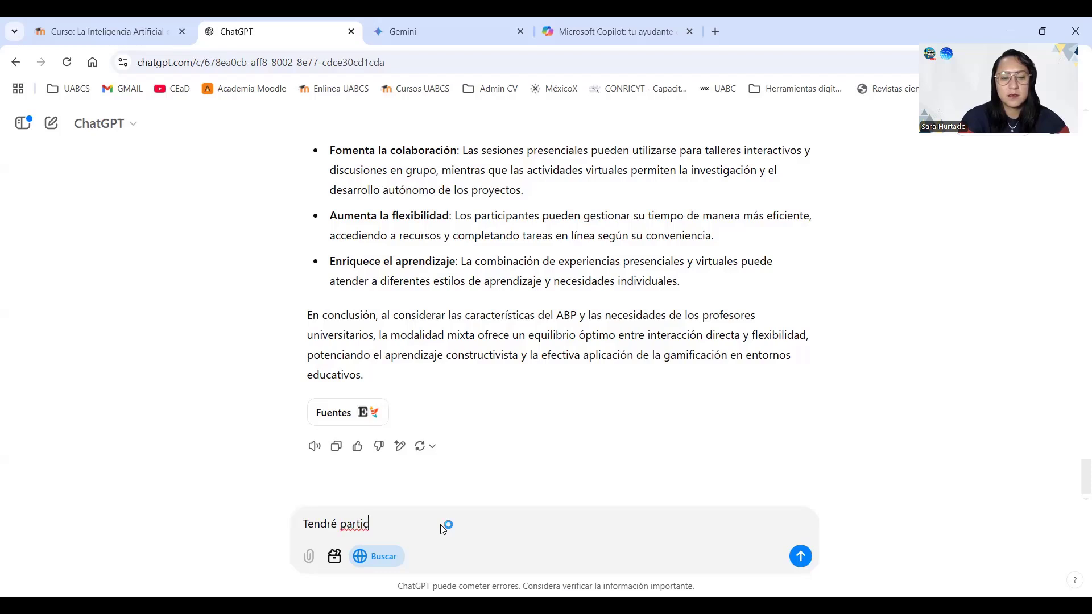
text(ipantes de)
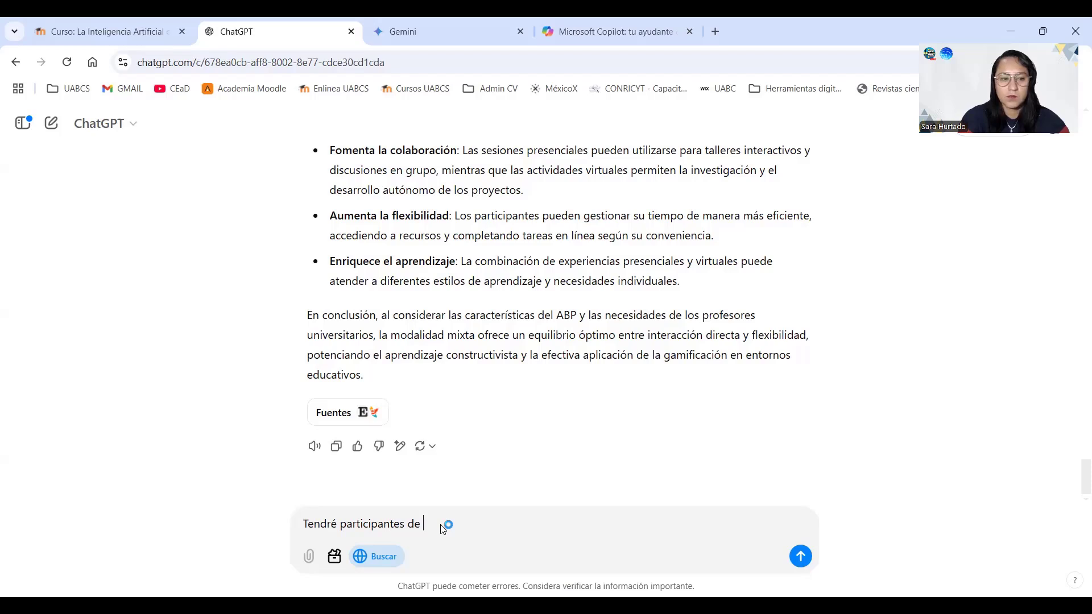
key(BackSpace)
key(BackSpace)
text(co TD)
key(BackSpace)
key(BackSpace)
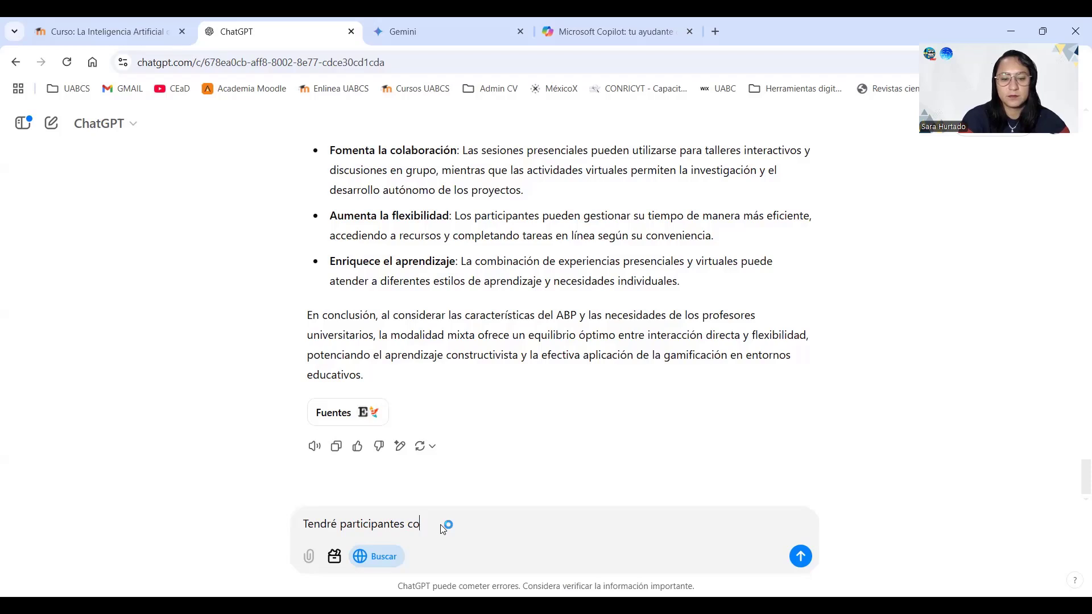
text(n TDA qu)
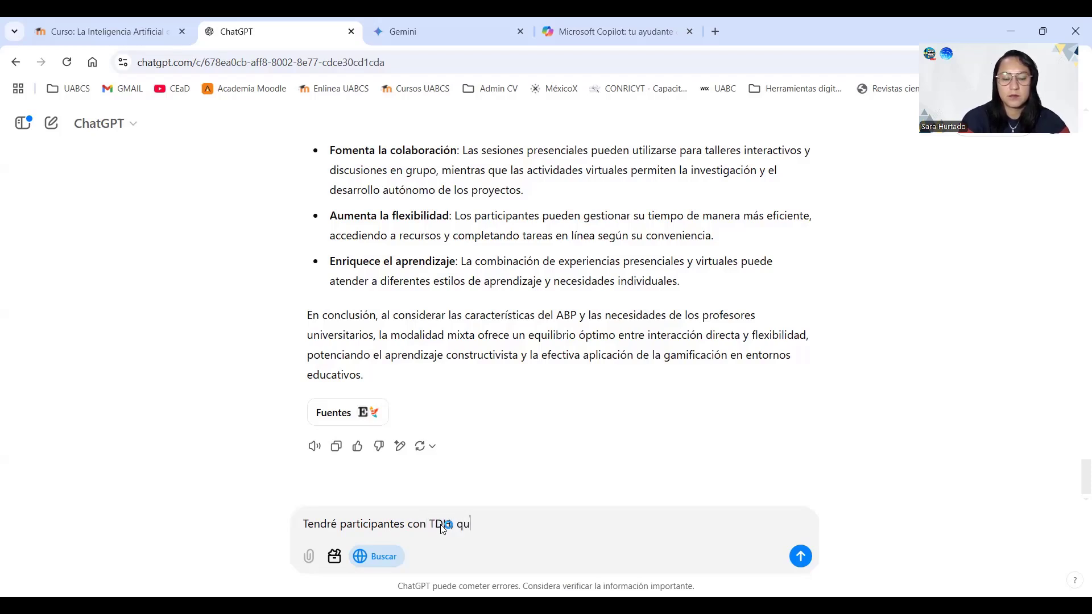
- Complete the prompt with "qué actividades puedo implementar en el curso:" and send it
text(e)
key(BackSpace)
key(BackSpace)
key(BackSpace)
text(ué actividad)
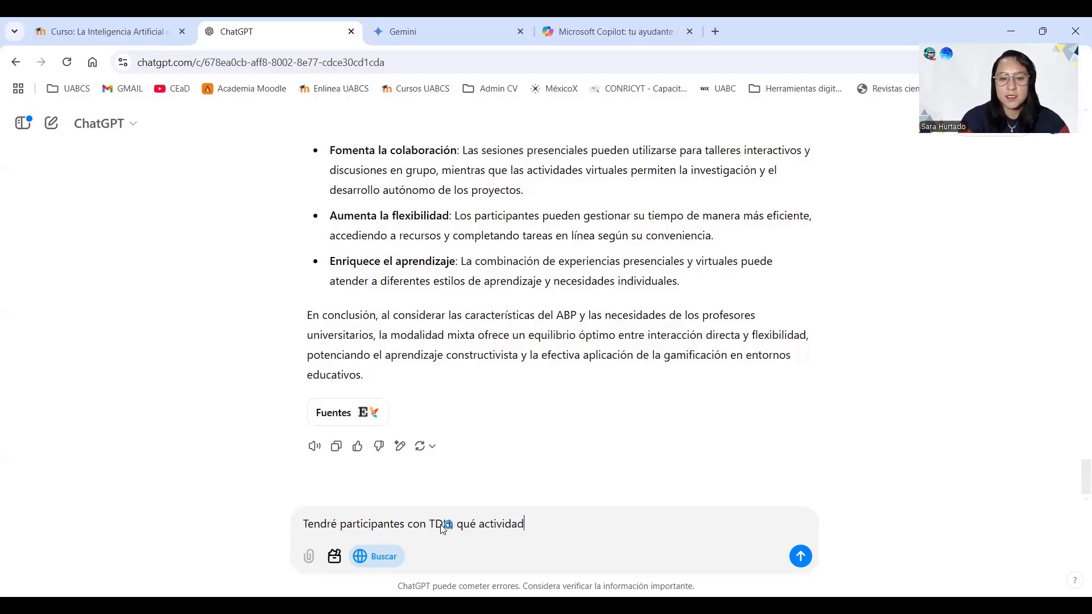
text(es puedo i)
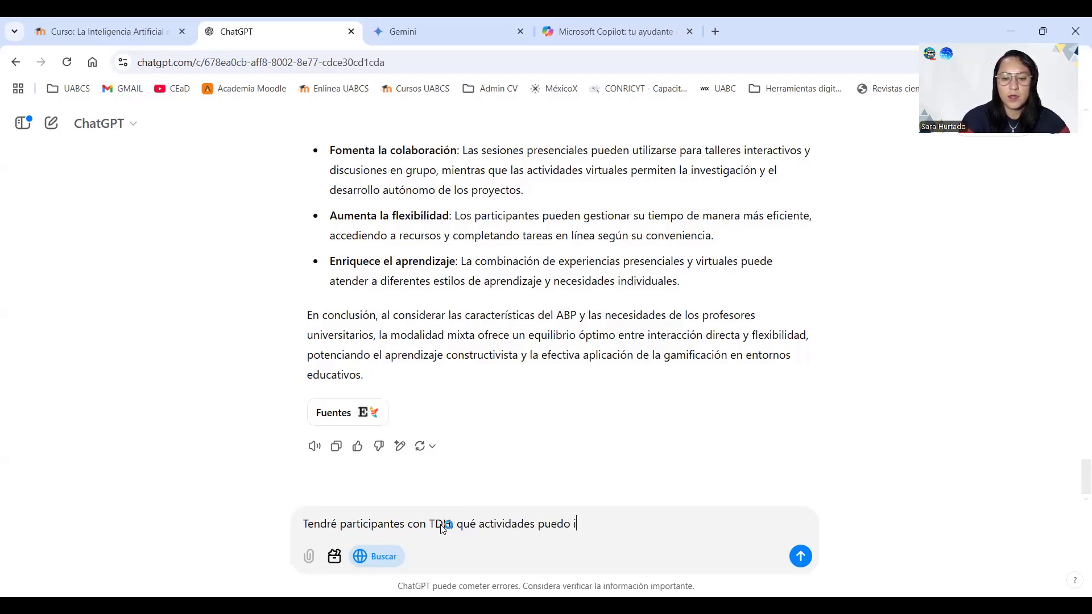
text(mplementar en e)
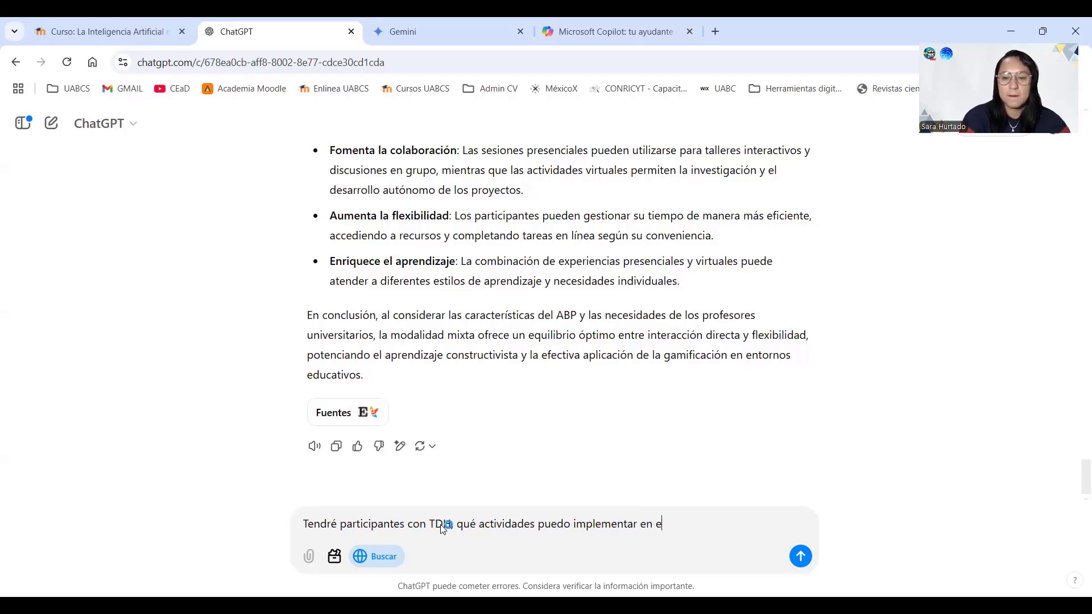
text(l curso:)
key(Return)
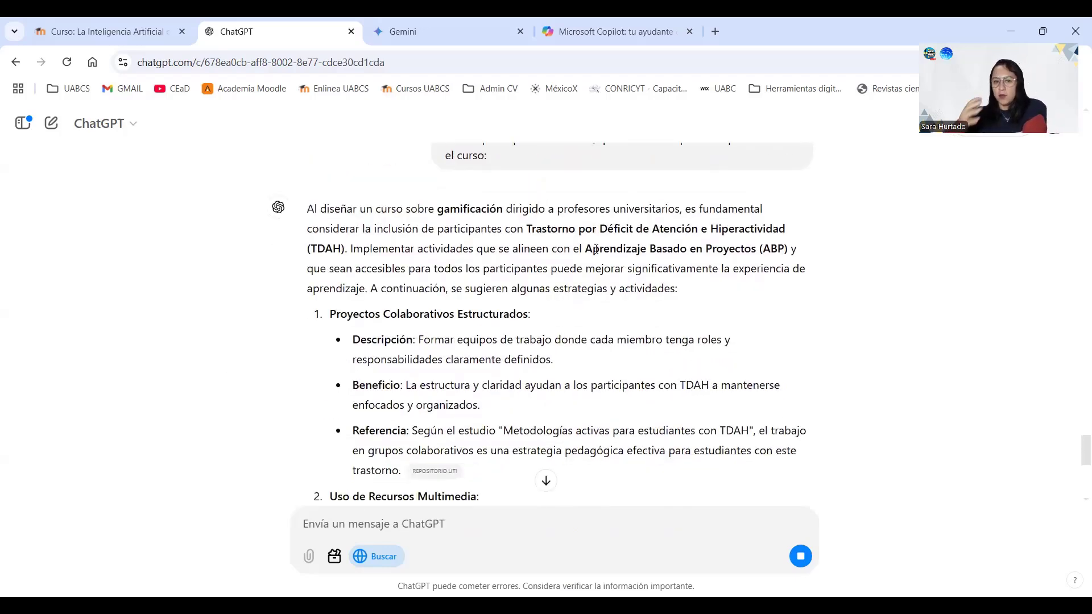
- Review the suggested strategies and activities for participants with TDAH, from the first strategy to the closing paragraph and sources
scroll(536, 314, down, 5)
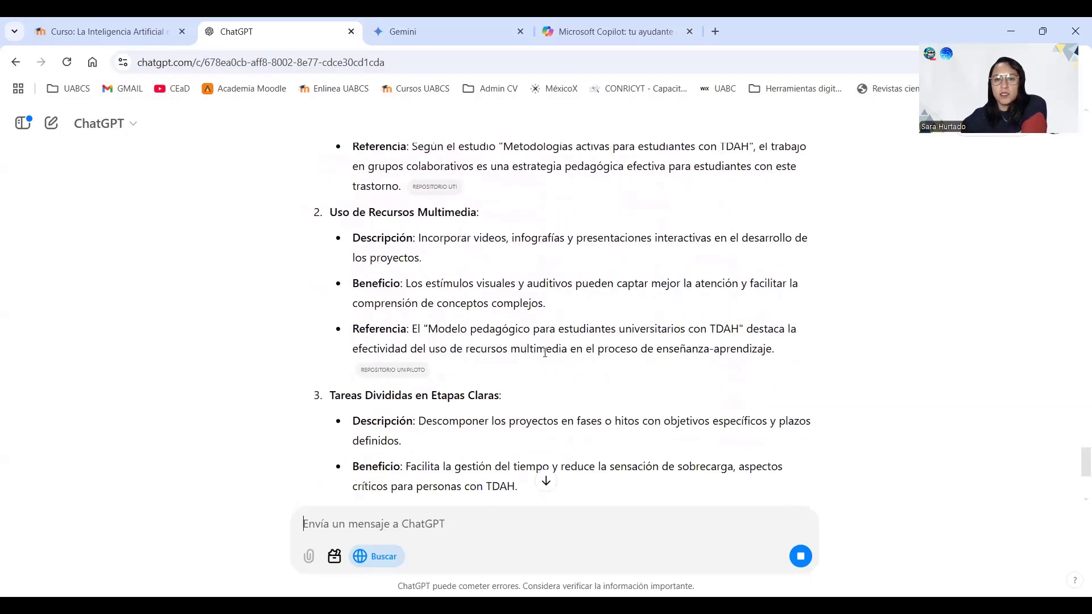
scroll(450, 256, down, 4)
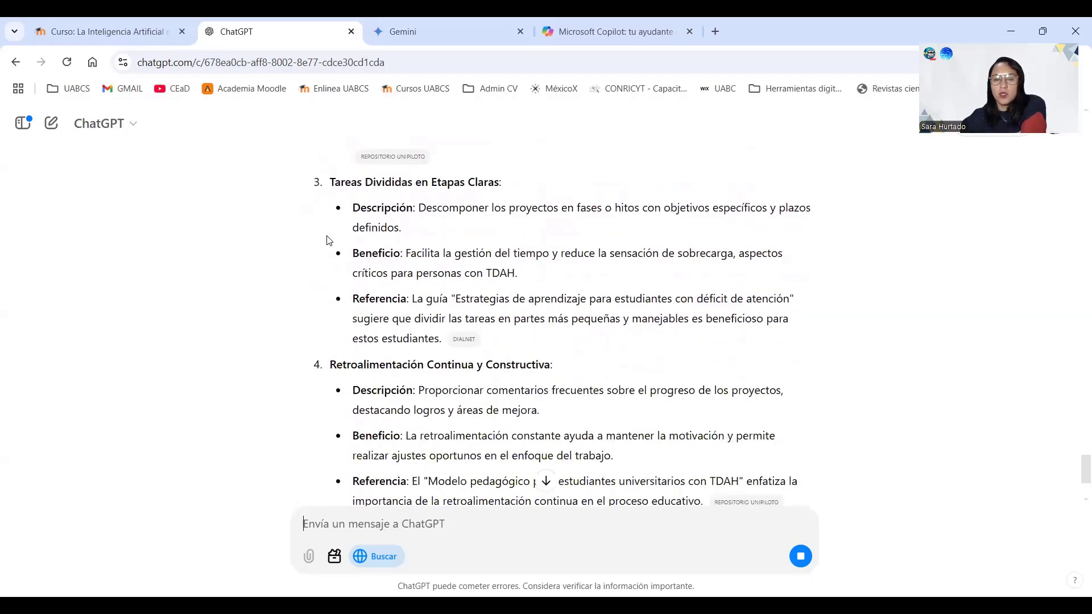
scroll(399, 285, down, 6)
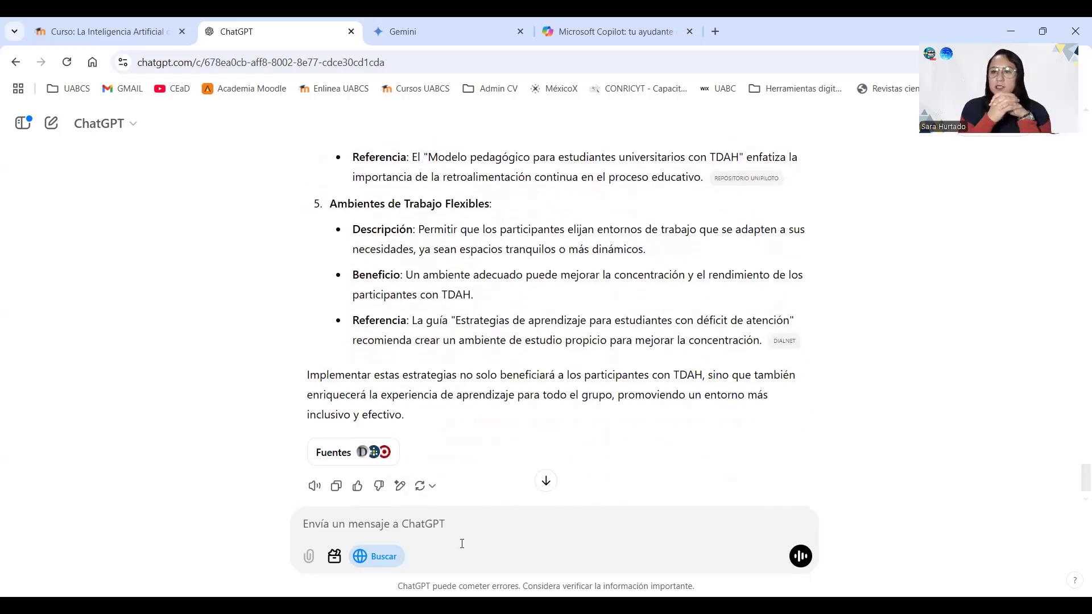
- Send the follow-up prompt "Genera una tabla con la información anterior"
text(Gen)
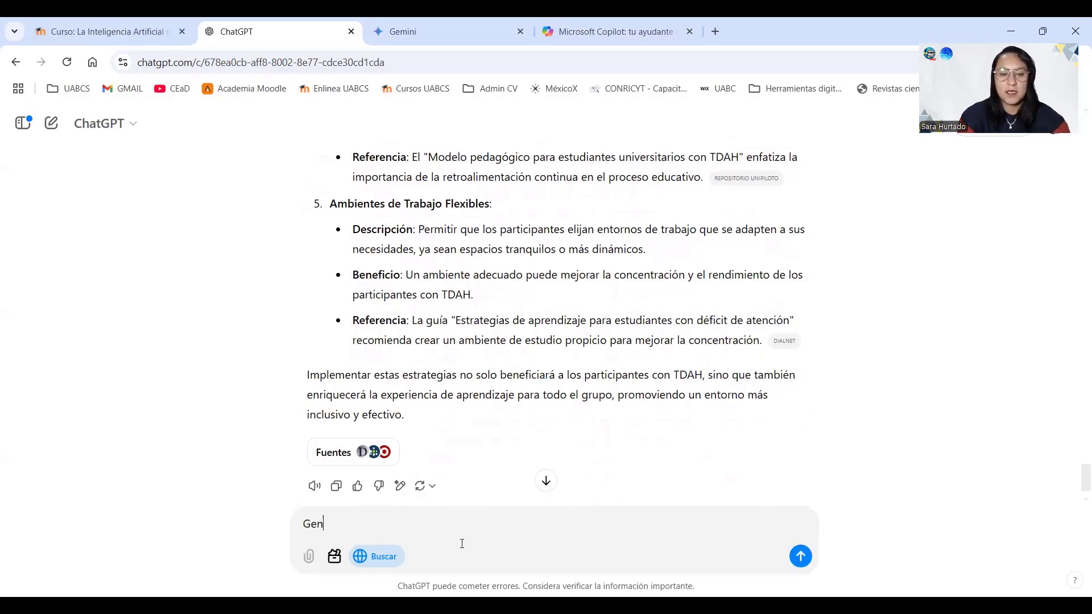
text(era n taba)
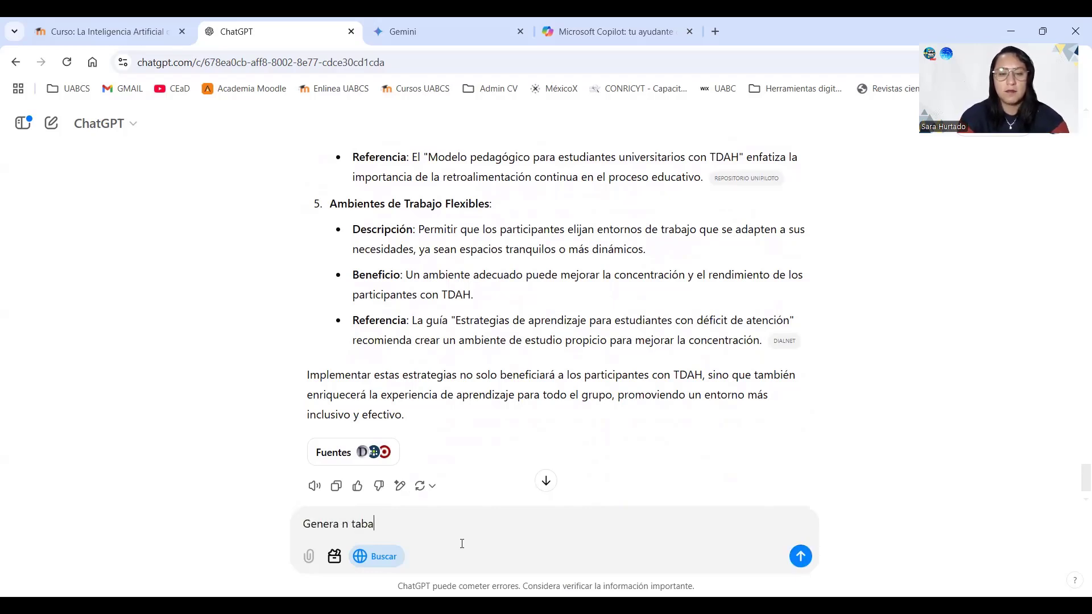
key(BackSpace)
key(BackSpace)
key(BackSpace)
key(BackSpace)
key(BackSpace)
key(BackSpace)
text(una)
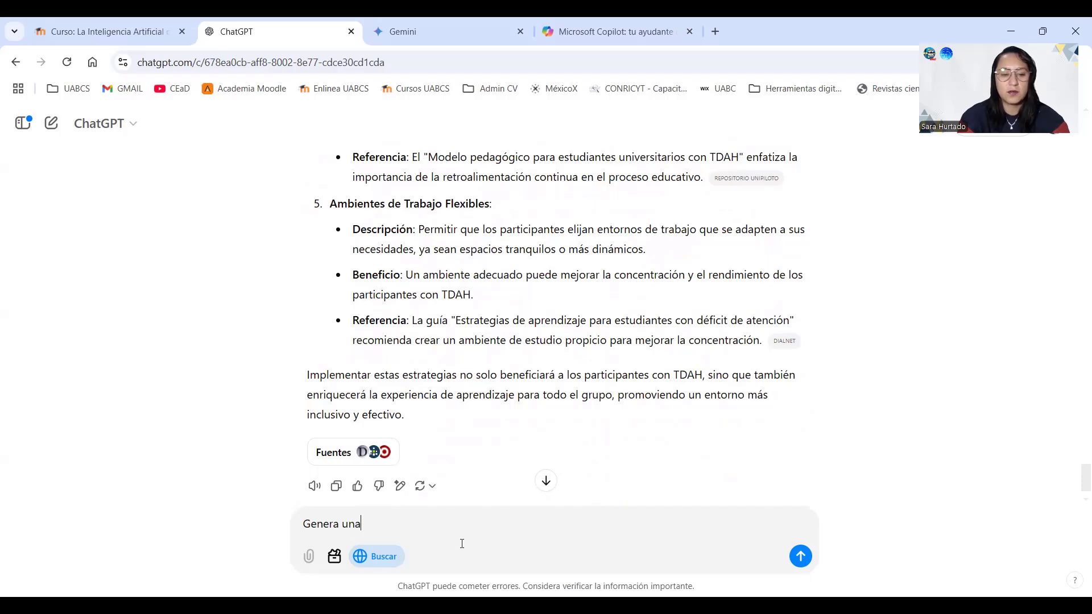
text( tabla con la información anterior)
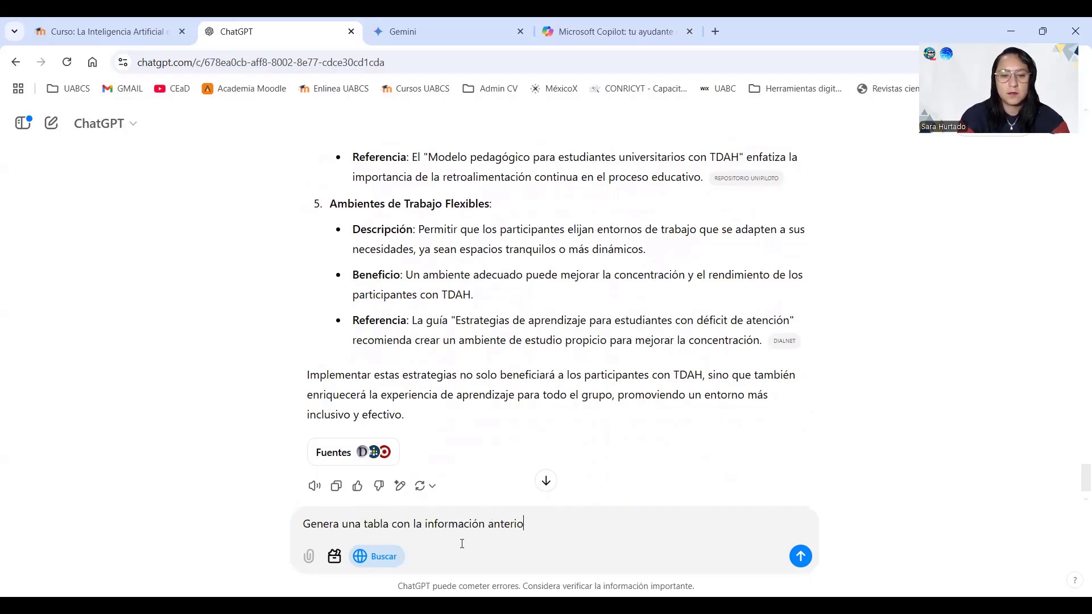
key(Return)
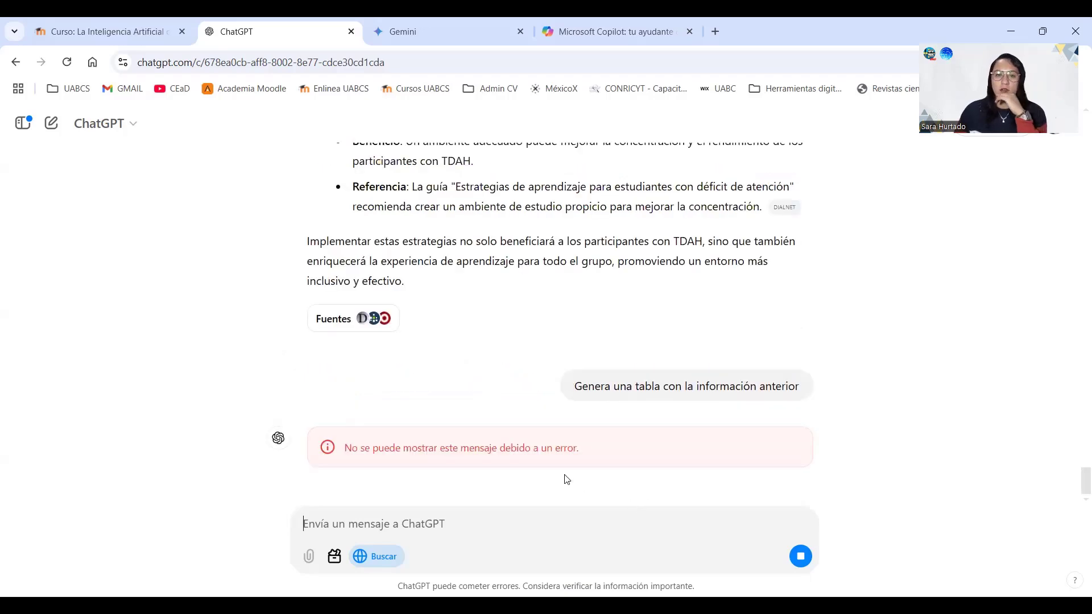
- Reload the gamification conversation by opening the chat "Noticias 20 diciembre 2024" from the history and returning to "Qué es la gamificación"
click(22, 123)
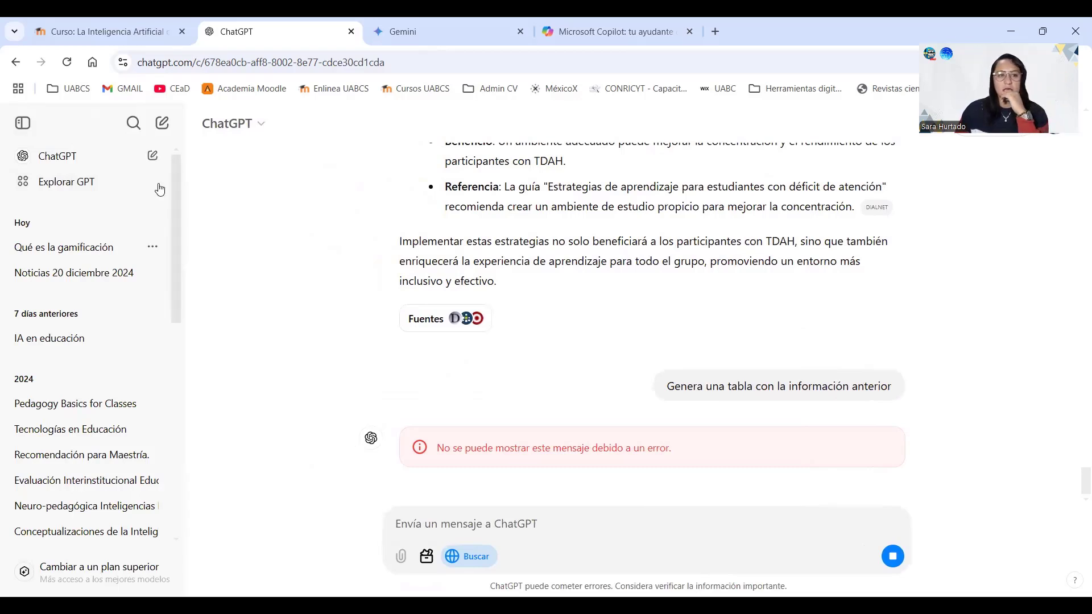
click(78, 274)
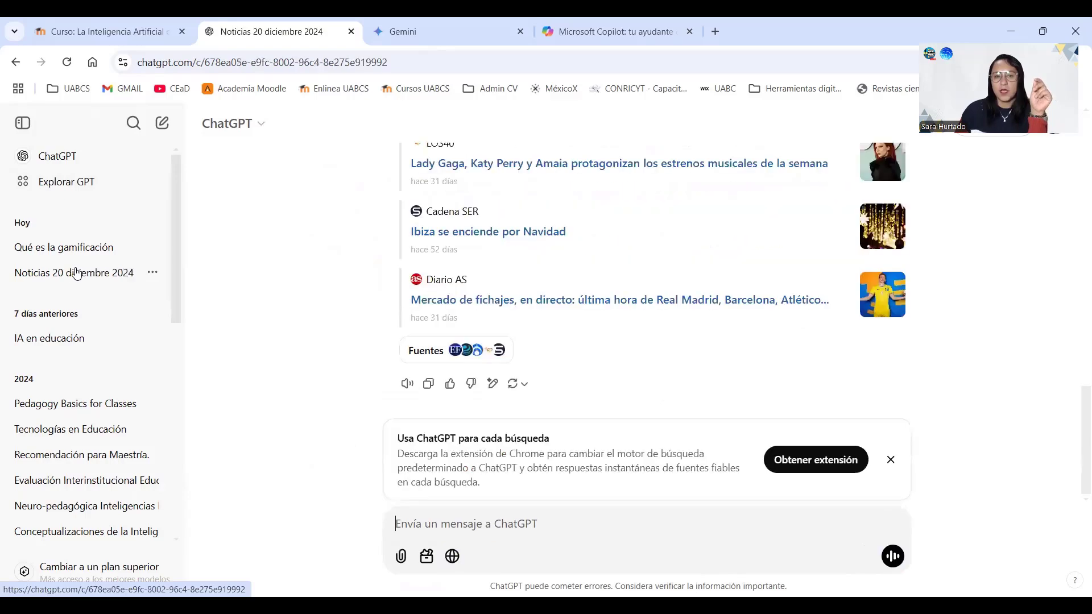
click(70, 249)
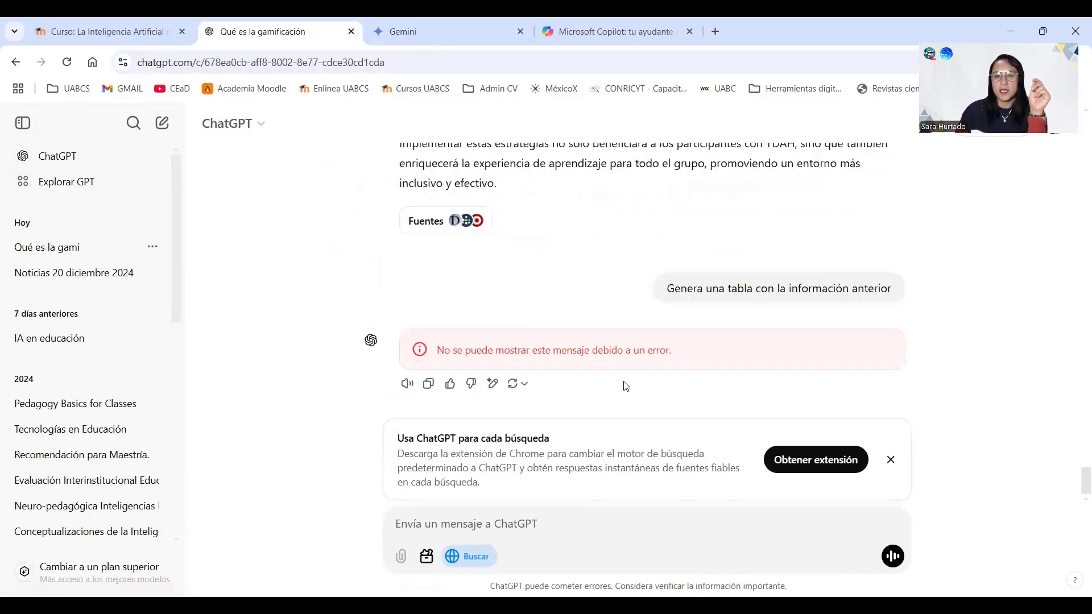
- Try to regenerate the table answer with the "Sin buscar en Internet" option and dismiss the Chrome extension offer
click(524, 387)
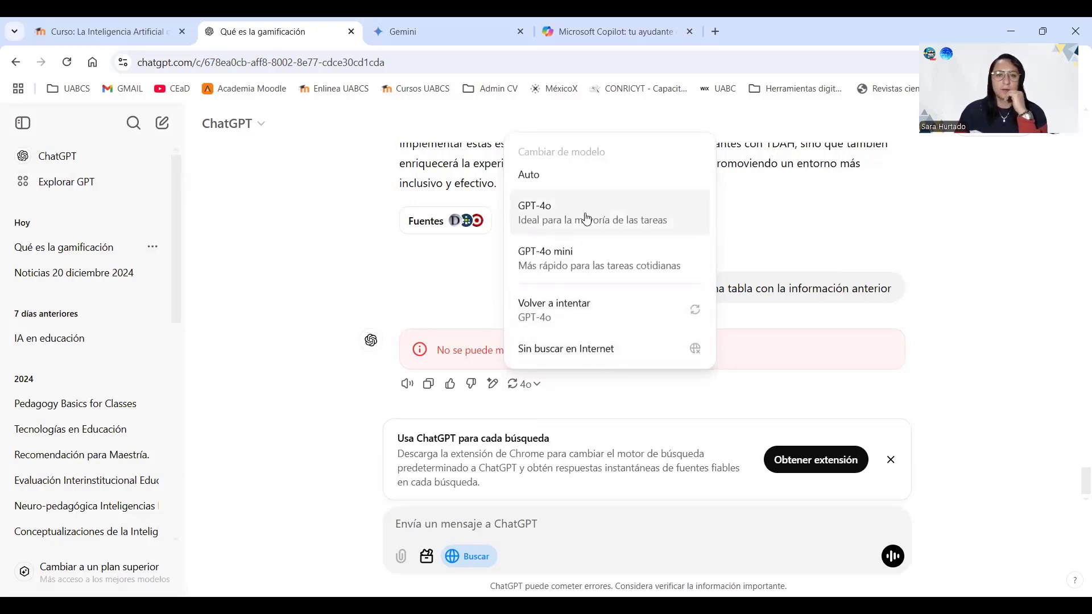
click(589, 356)
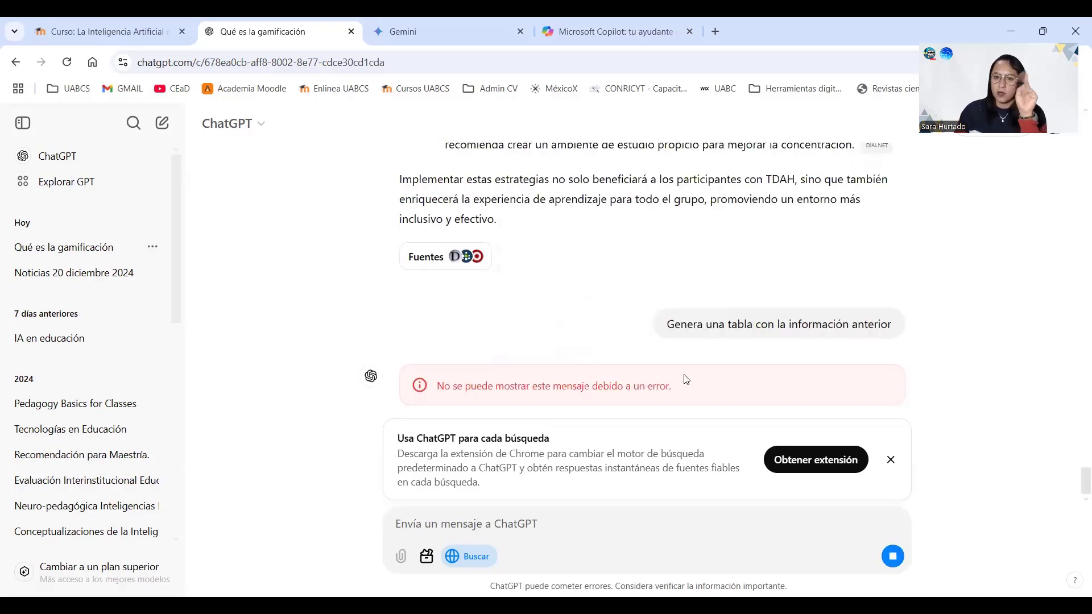
click(891, 460)
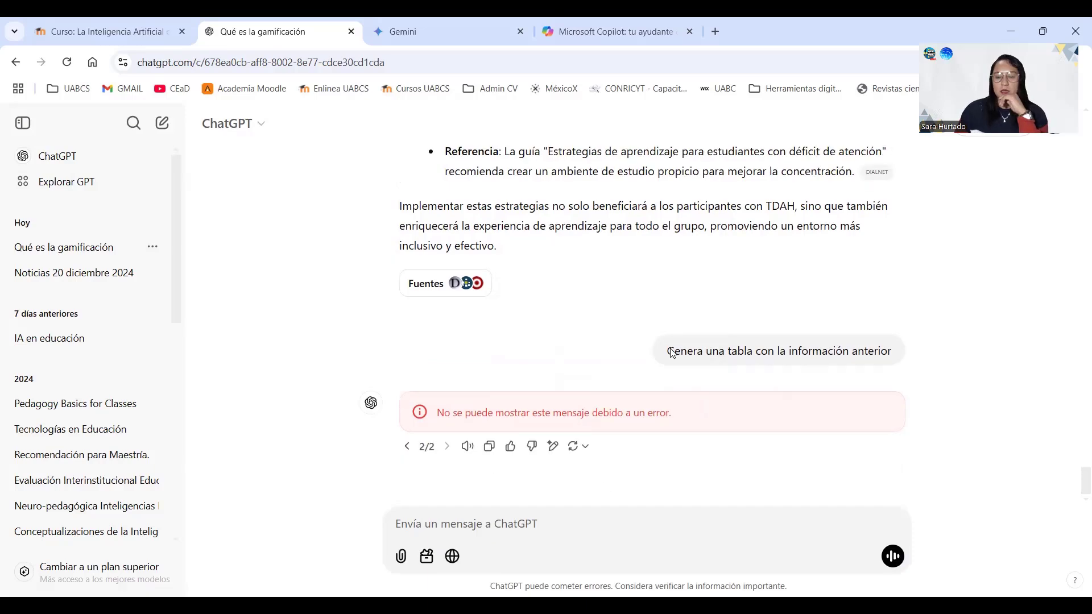
- Copy the prompt "Genera una tabla con la información anterior" from the conversation and send it again as a new message
drag(669, 352, 902, 346)
key(ctrl+c)
click(567, 522)
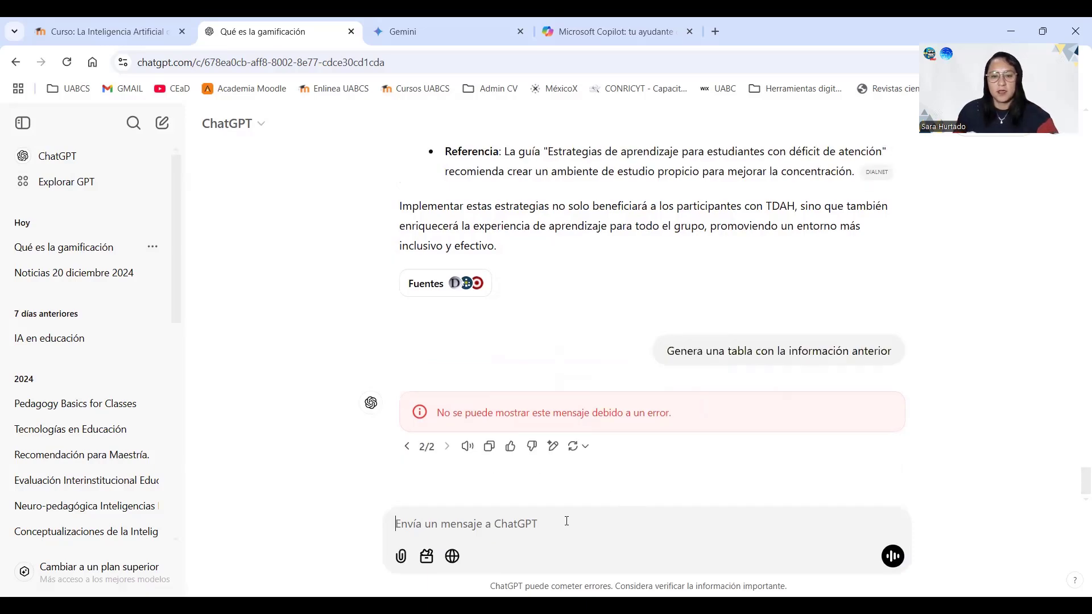
key(ctrl+v)
key(Return)
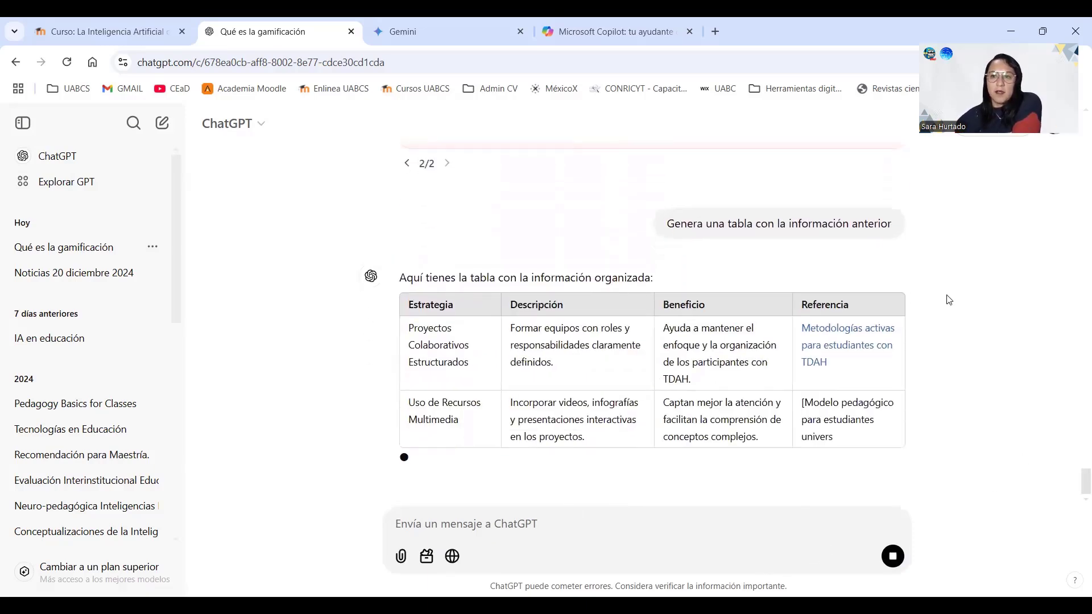
- Examine the generated strategy table and check its first reference link, "Metodologías activas para estudiantes con TDAH", closing the source page when finished
scroll(853, 293, down, 1)
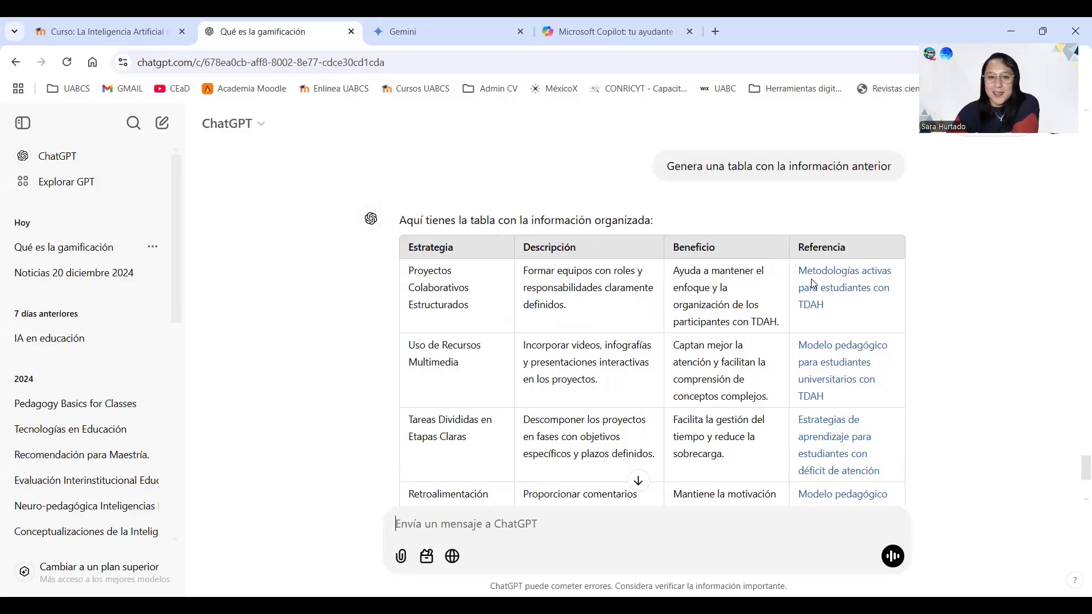
scroll(813, 283, down, 4)
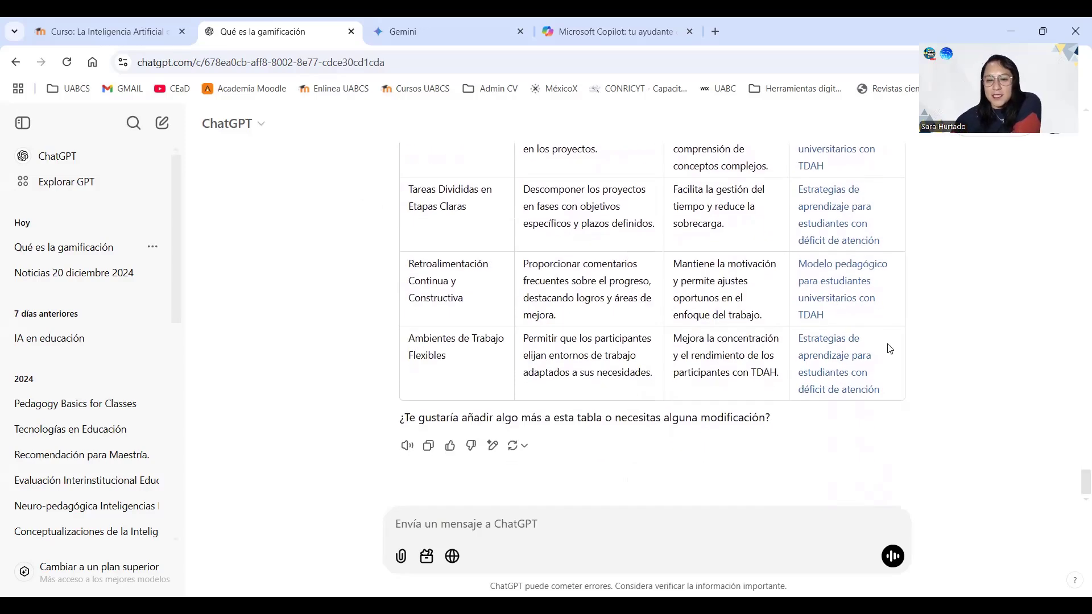
scroll(847, 349, up, 5)
click(838, 334)
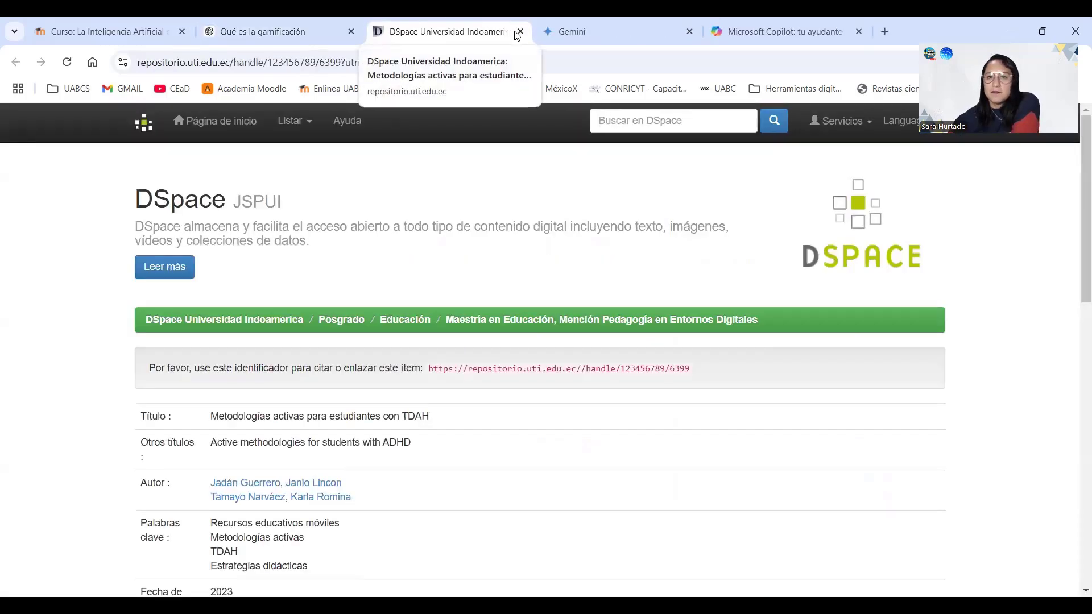
click(520, 32)
scroll(667, 395, down, 4)
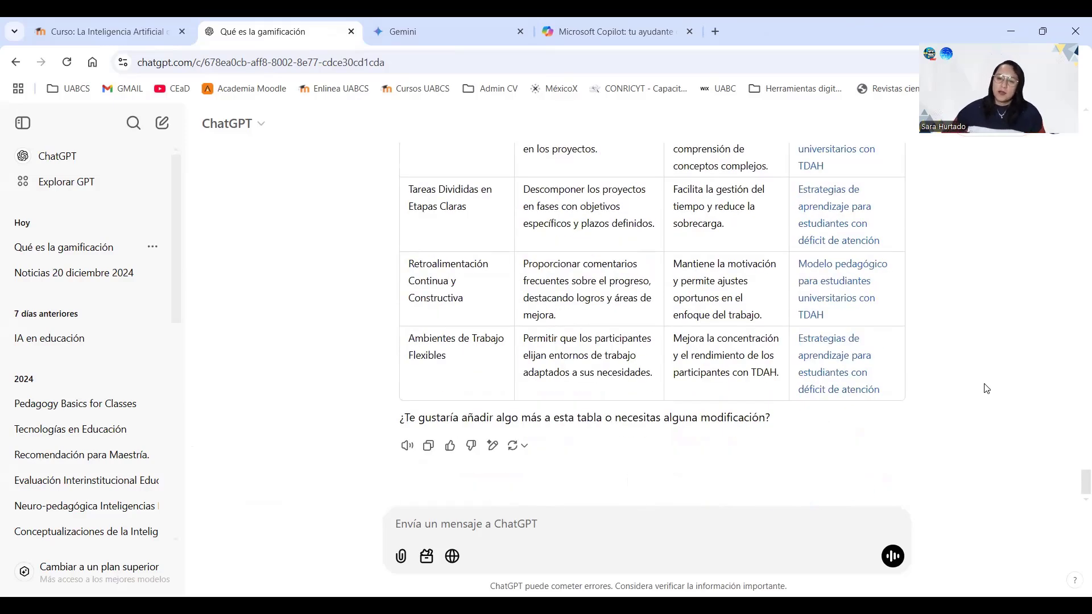
- Switch to Gemini and send the prompt "Elabora una imagen de perros"
click(423, 22)
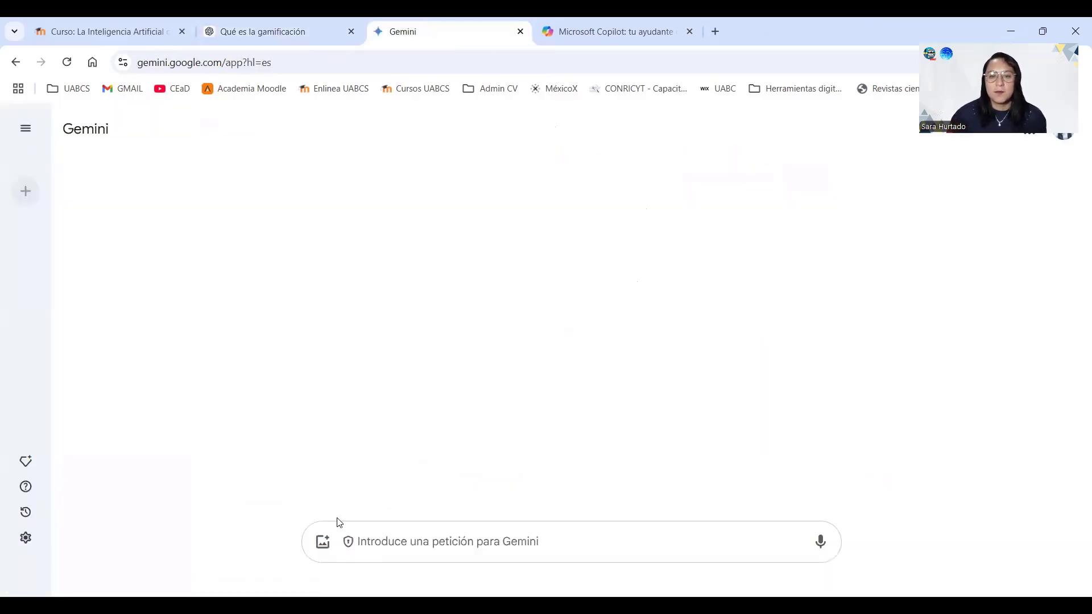
click(320, 26)
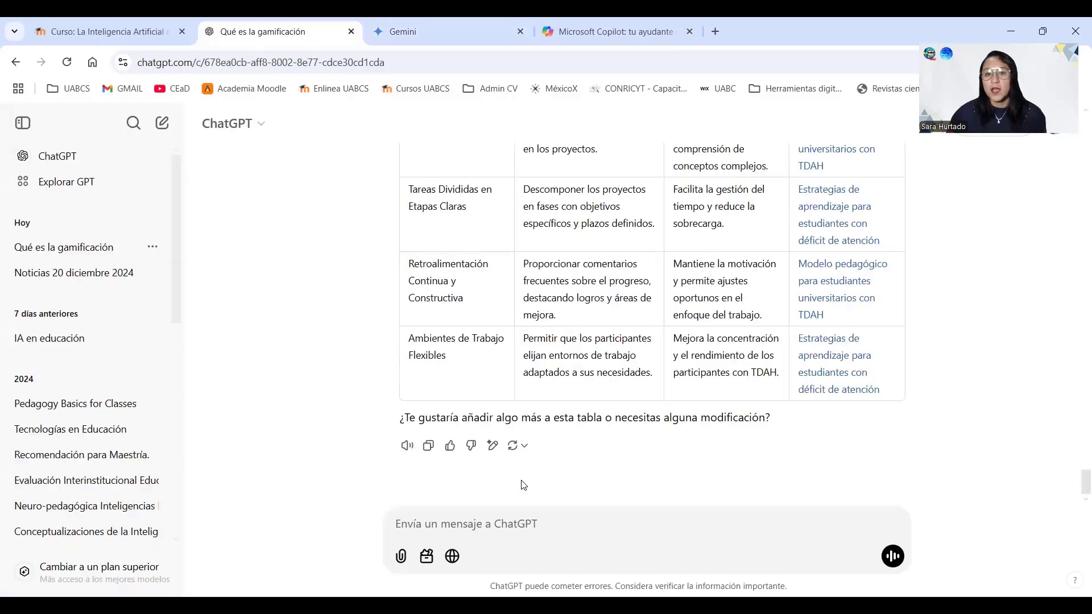
click(490, 20)
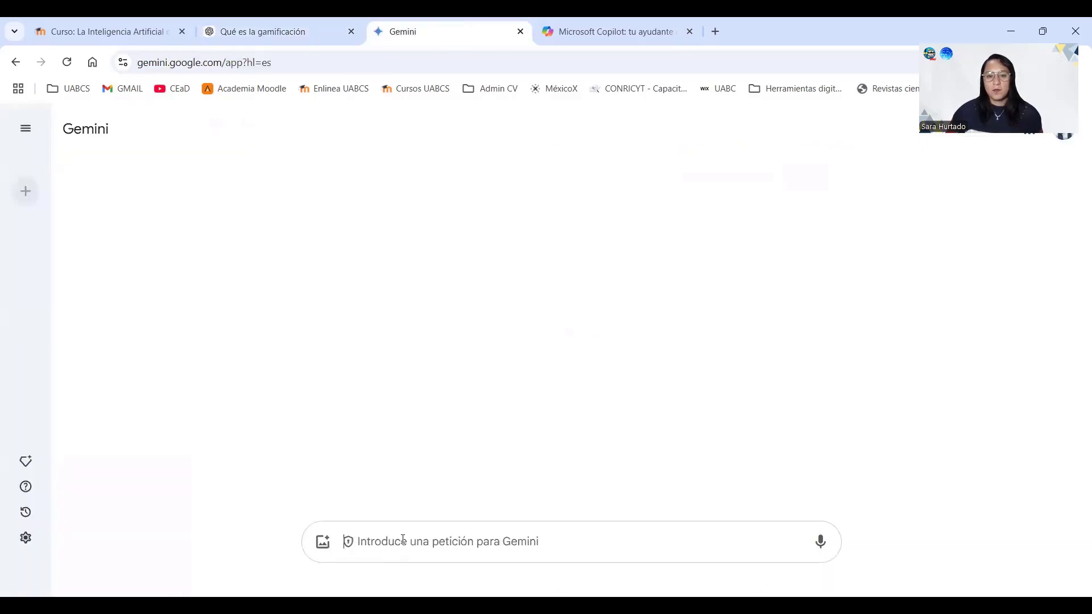
text(Elabora una )
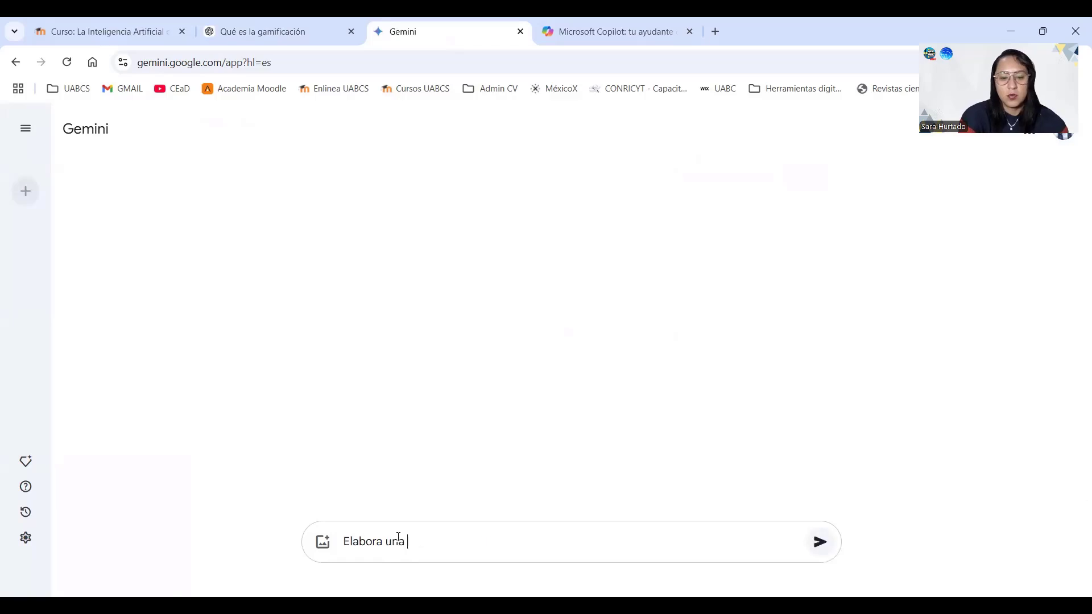
text(imagen de perros)
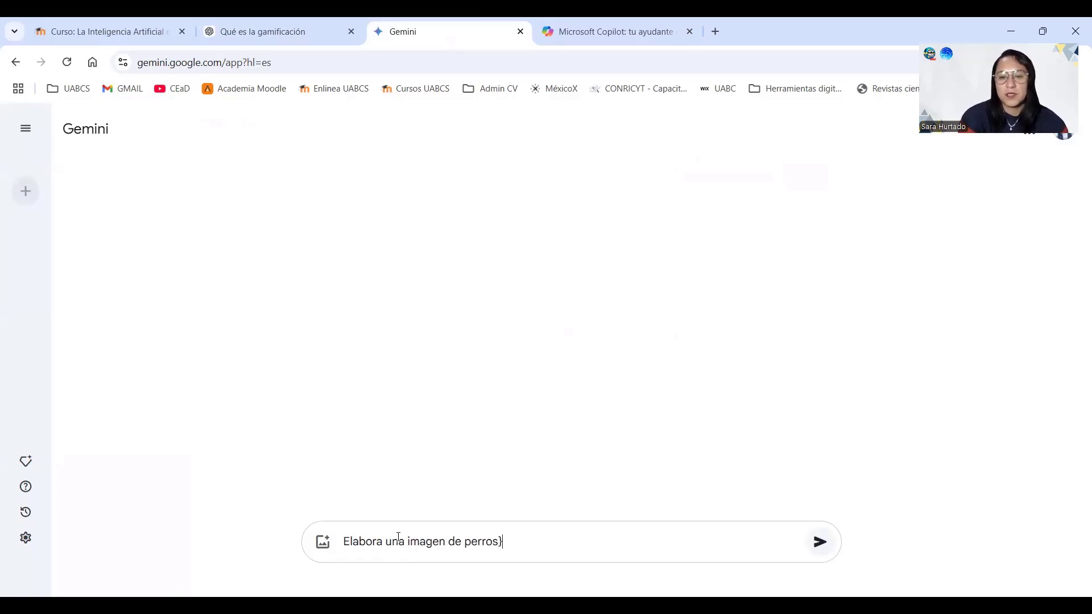
key(Return)
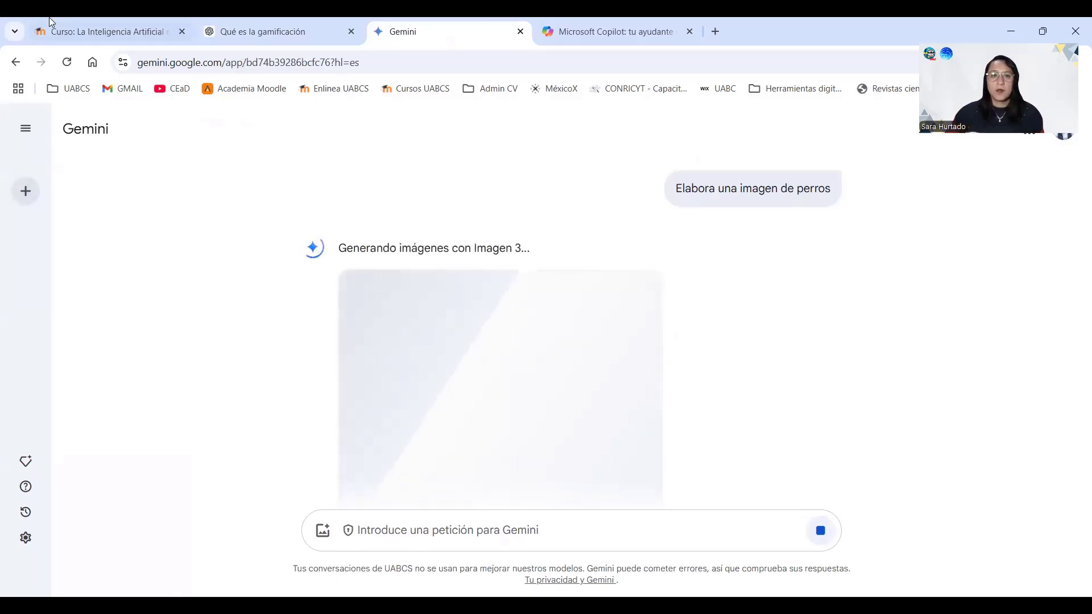
- Switch to ChatGPT, start a new chat and send the prompt "Diseña una imagen sobre Inteligencia artificial"
click(268, 32)
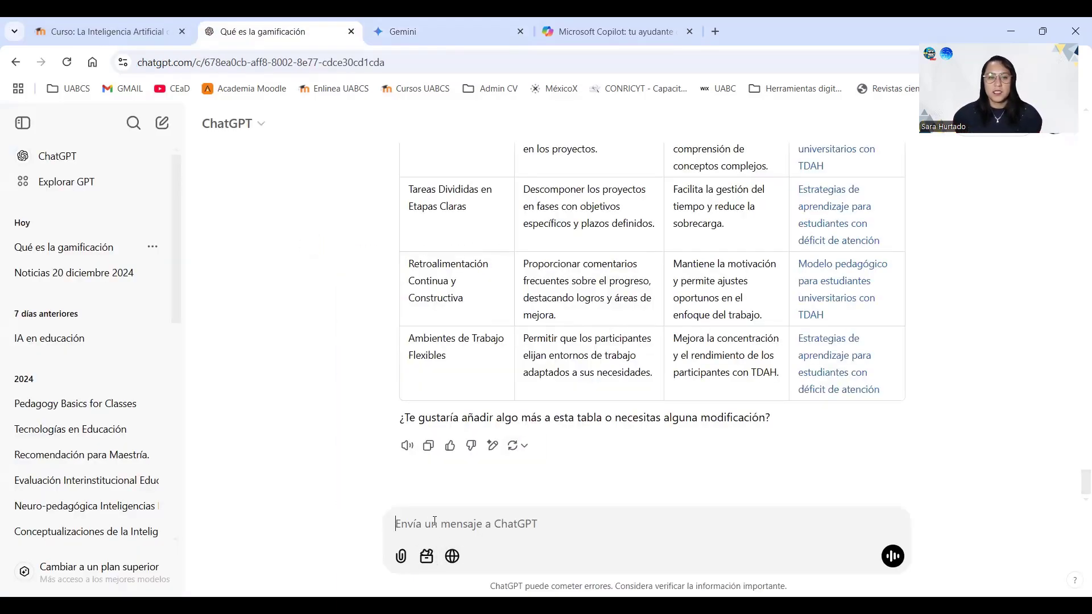
click(162, 123)
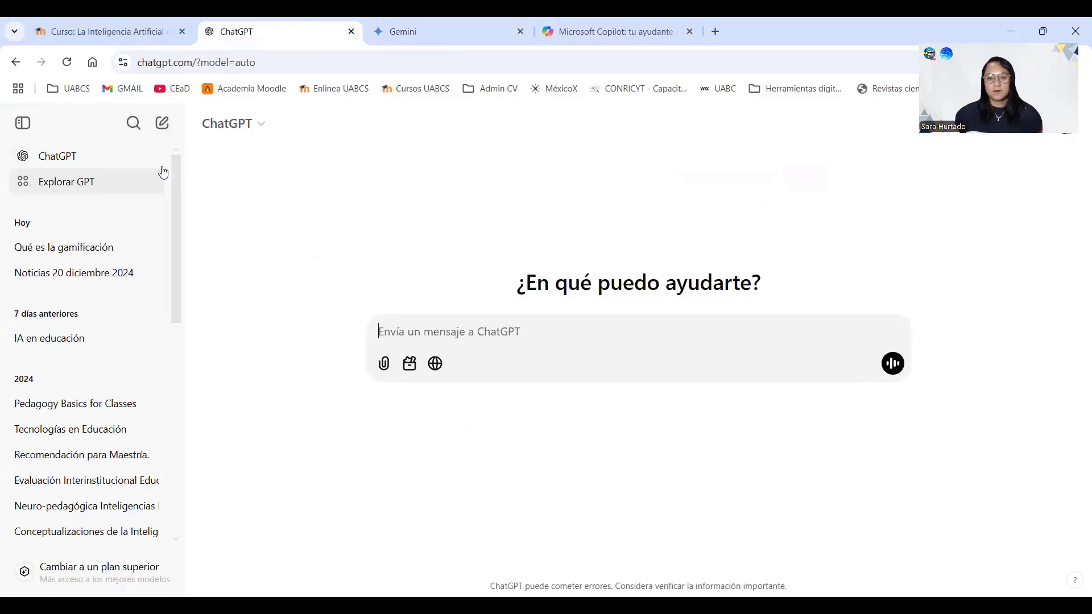
text(Die)
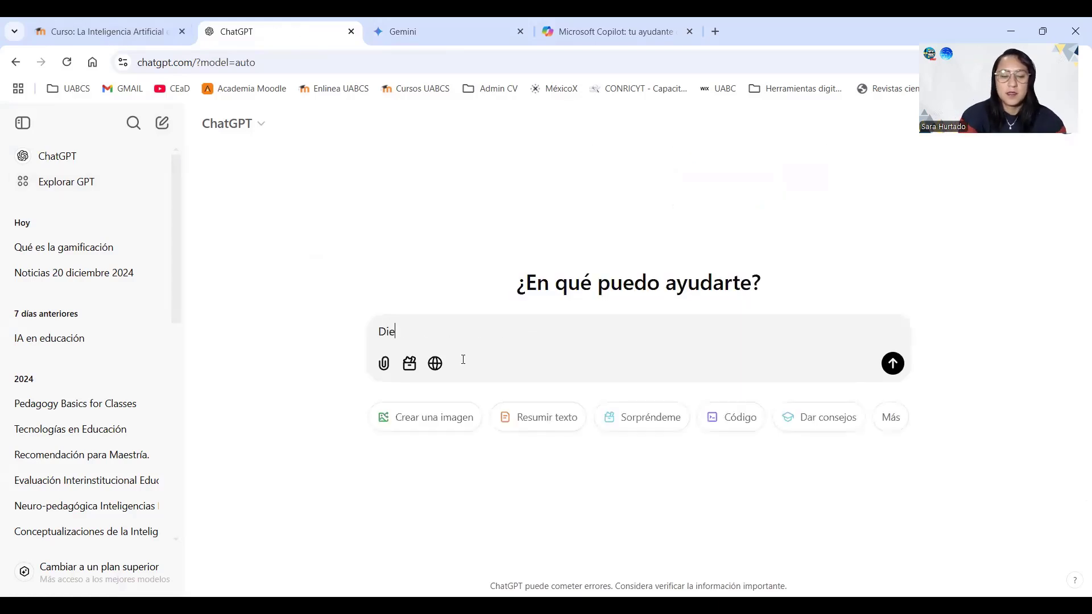
text(seña una imagen sobre Inteligen)
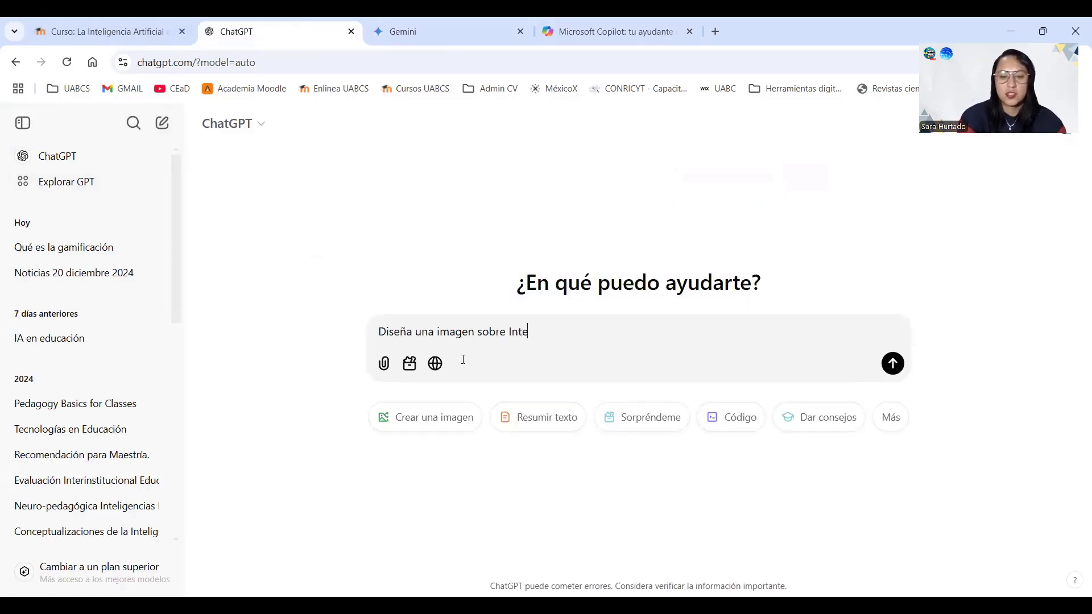
text(cia artificia)
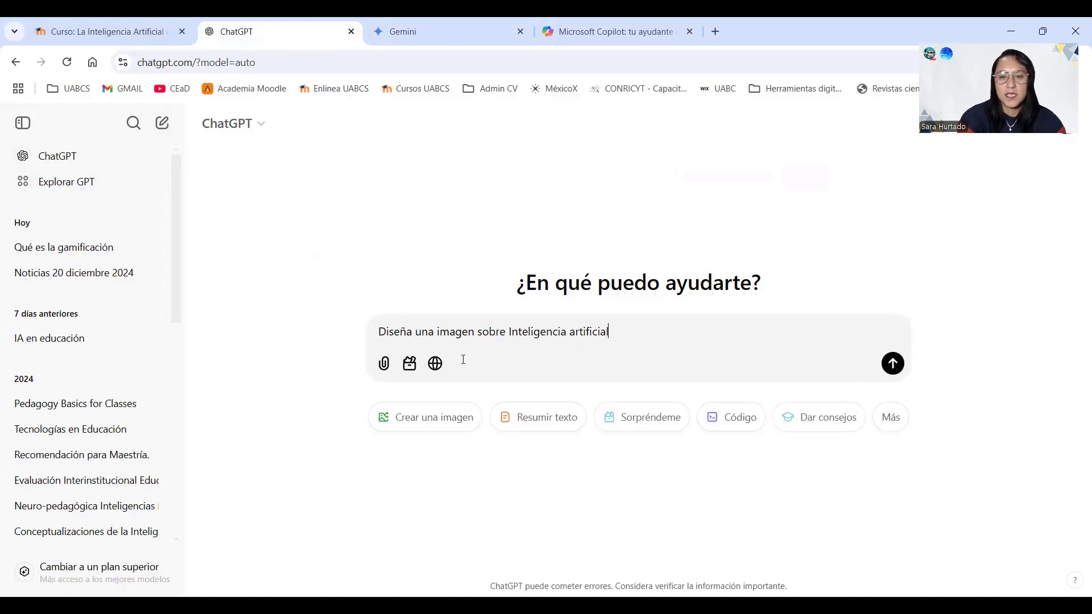
text(l)
key(Return)
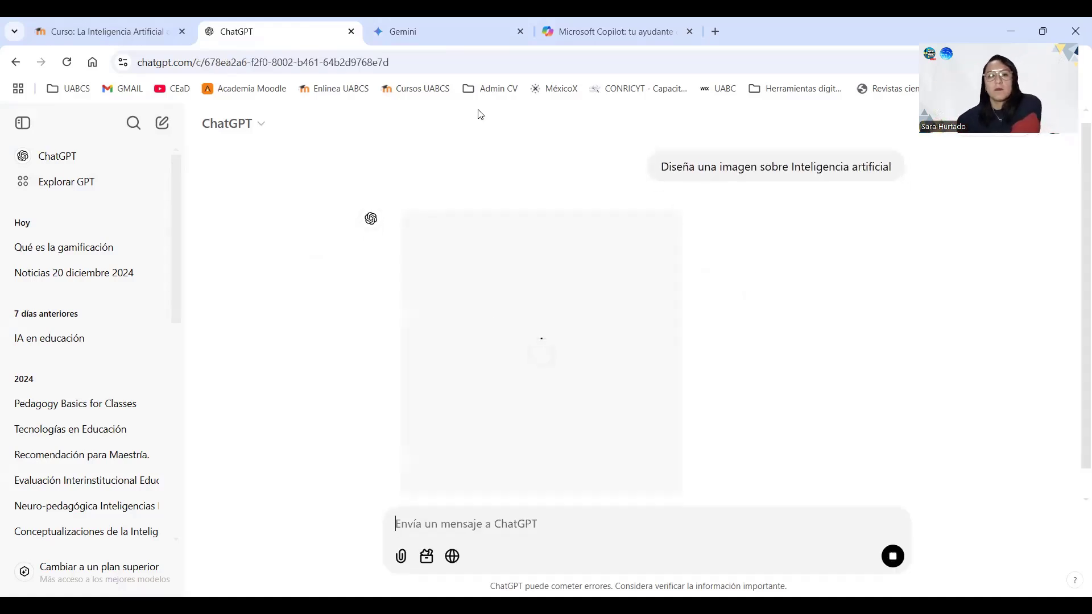
- Return to Gemini and examine the generated dog image and the tip about refining images with more specific requests
click(447, 33)
scroll(627, 324, down, 3)
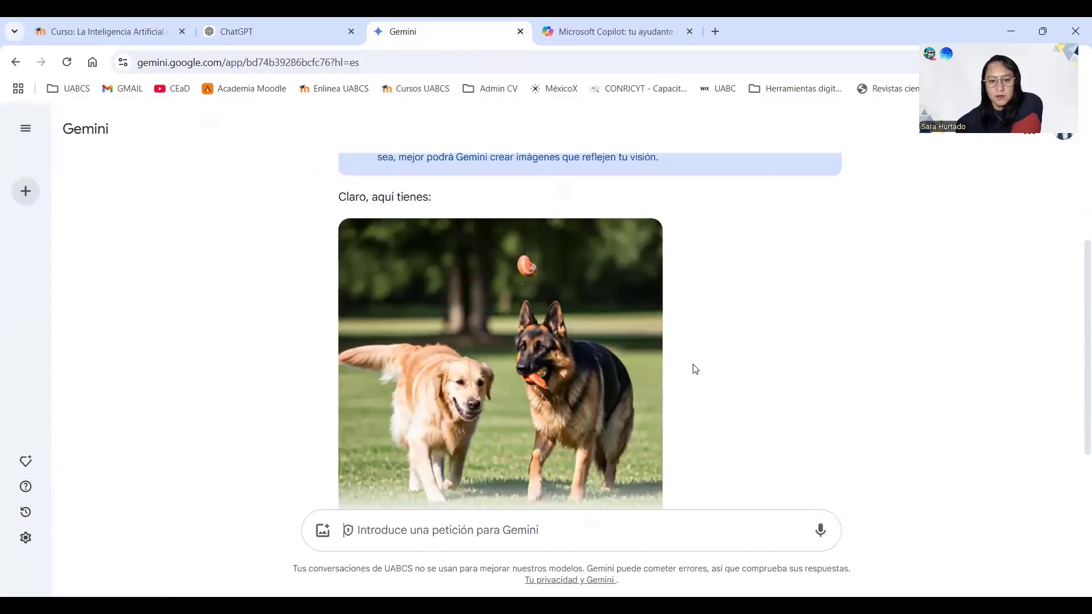
scroll(694, 368, up, 3)
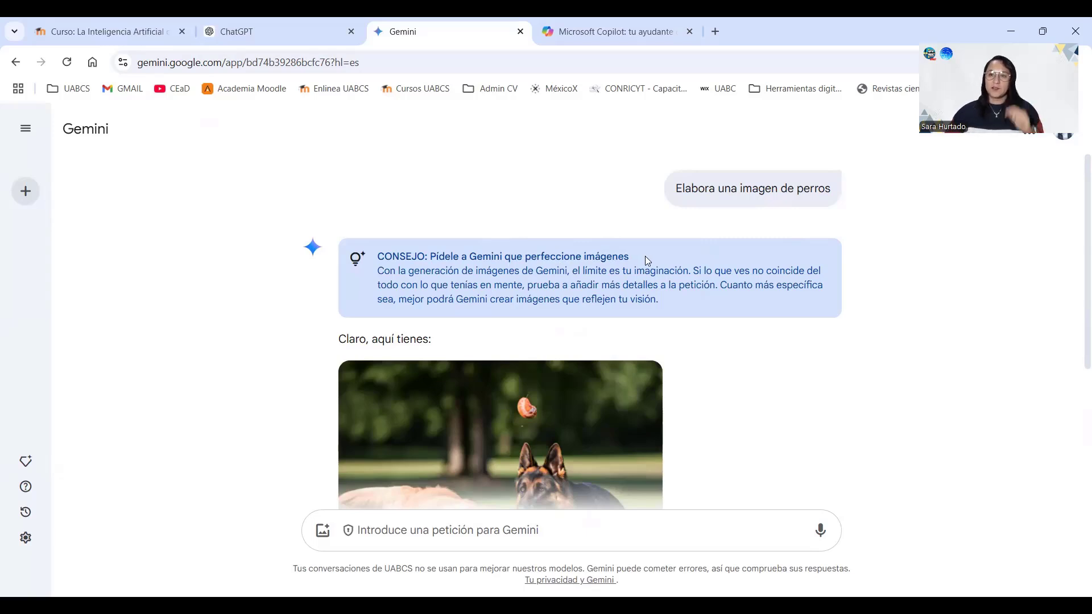
scroll(620, 357, down, 4)
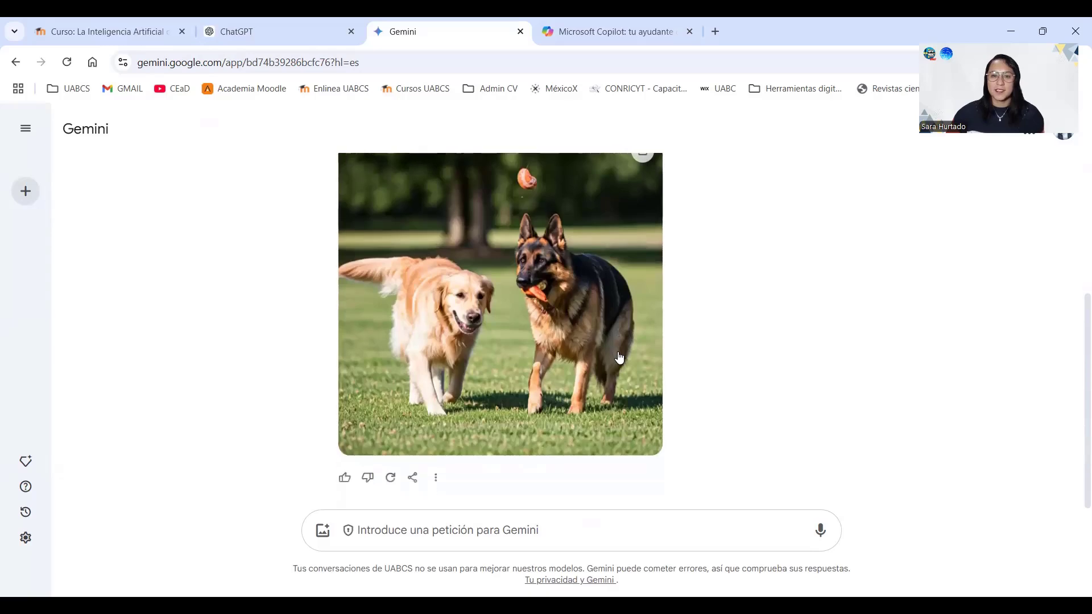
scroll(556, 310, up, 3)
drag(505, 261, 695, 286)
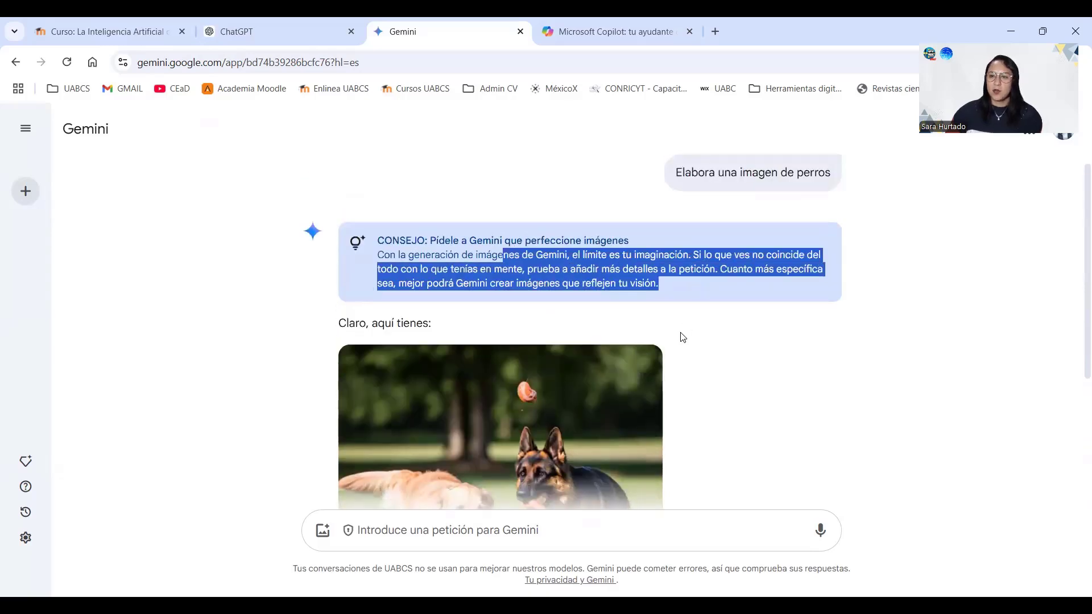
scroll(733, 373, down, 3)
scroll(735, 372, up, 2)
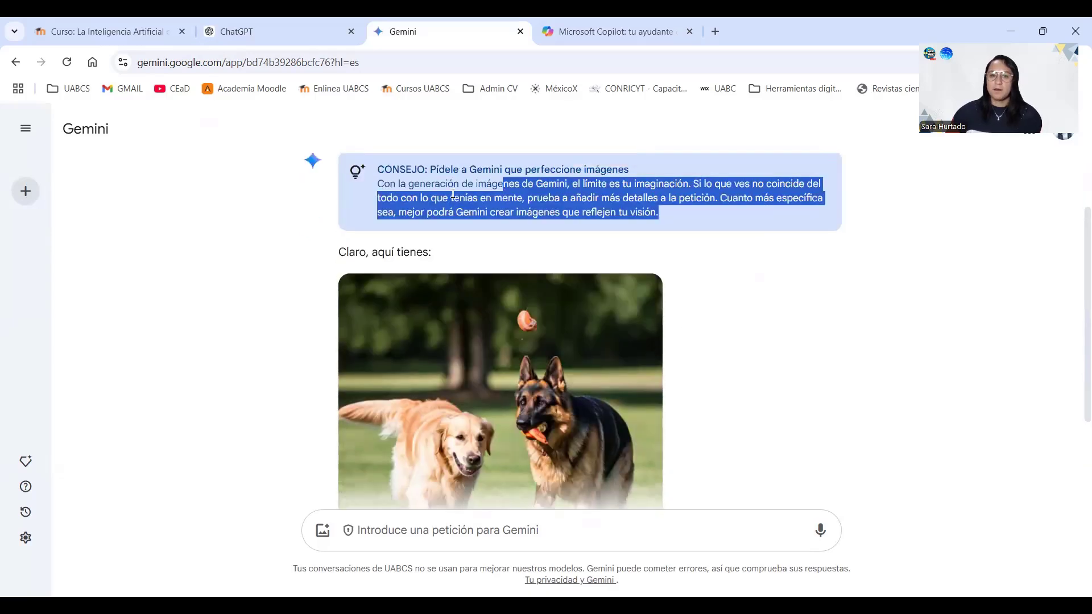
scroll(500, 370, down, 3)
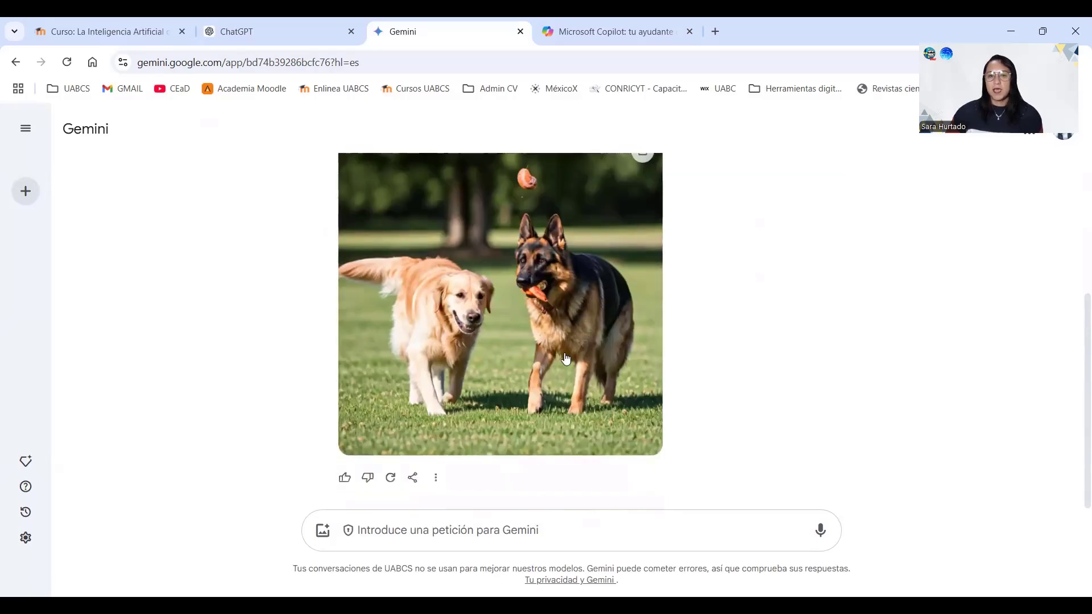
- Review ChatGPT's artificial intelligence image with its prompt and closing question, and compare it with Gemini's dog image
scroll(602, 317, up, 3)
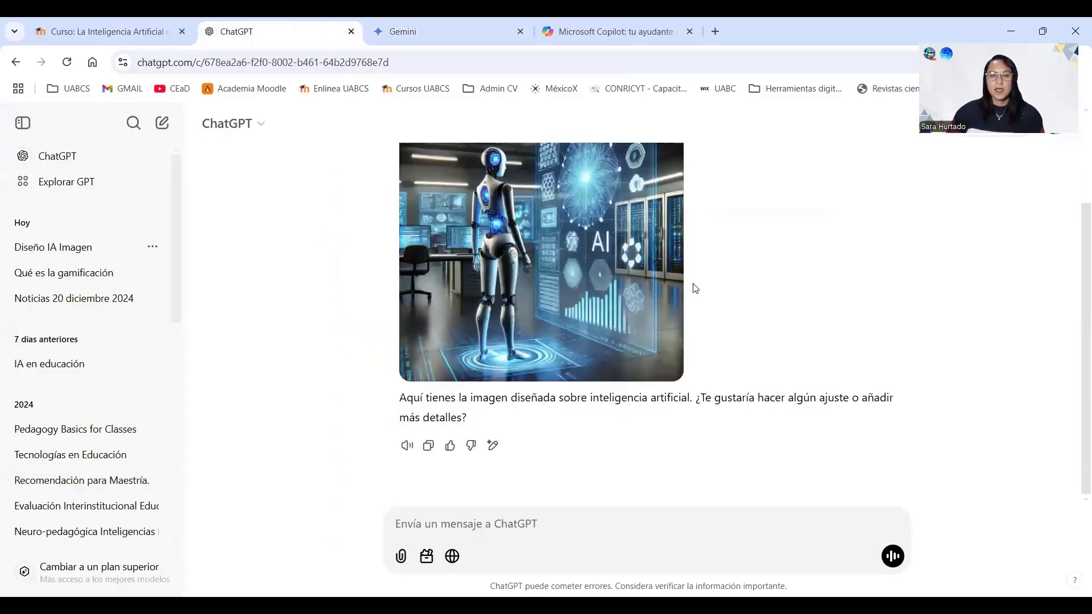
scroll(695, 289, up, 2)
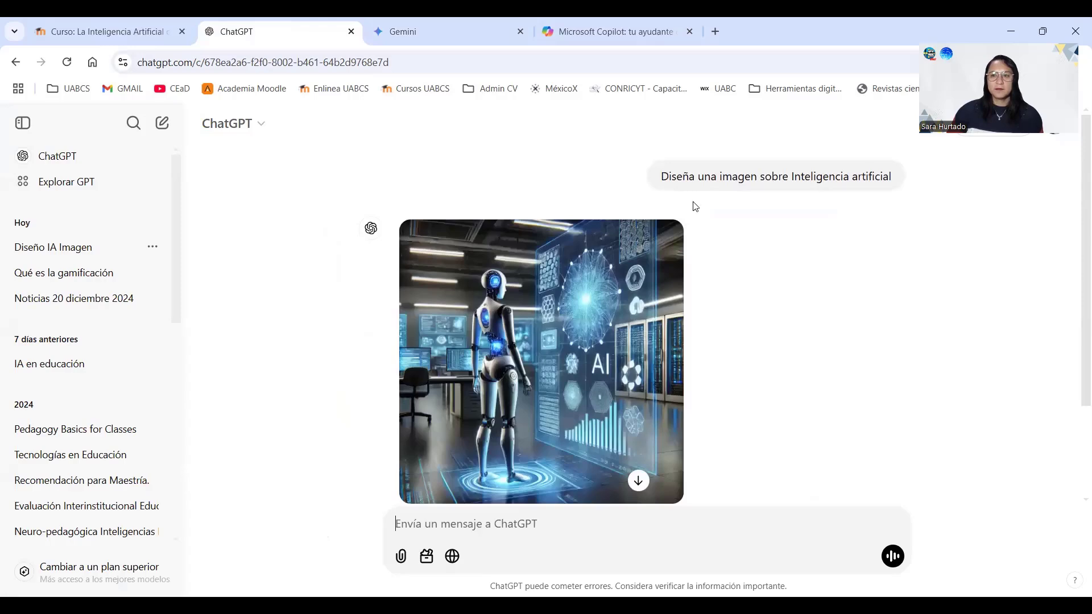
drag(704, 179, 883, 179)
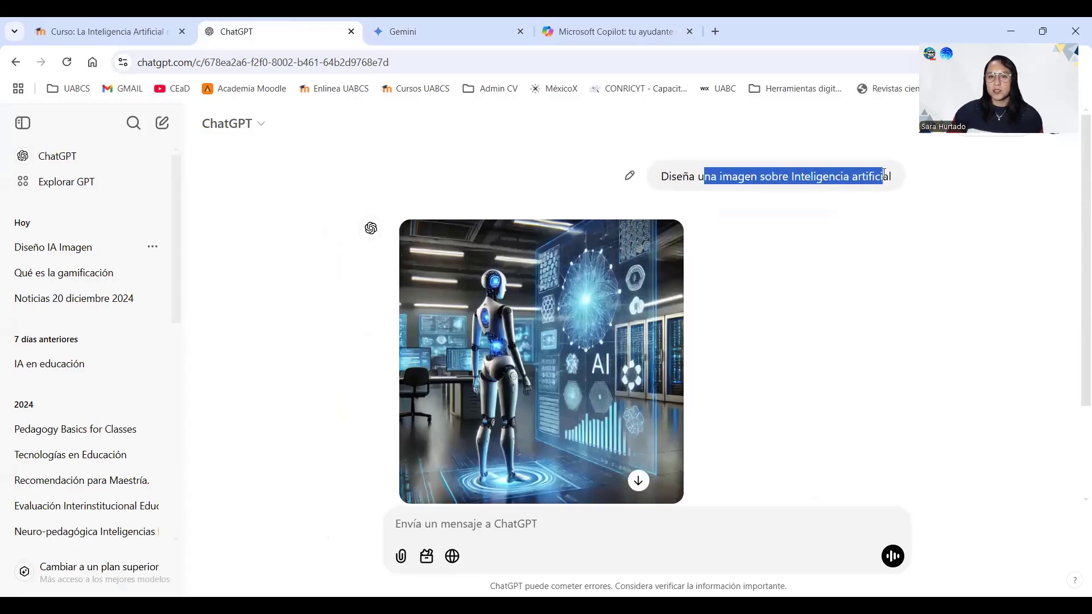
click(792, 178)
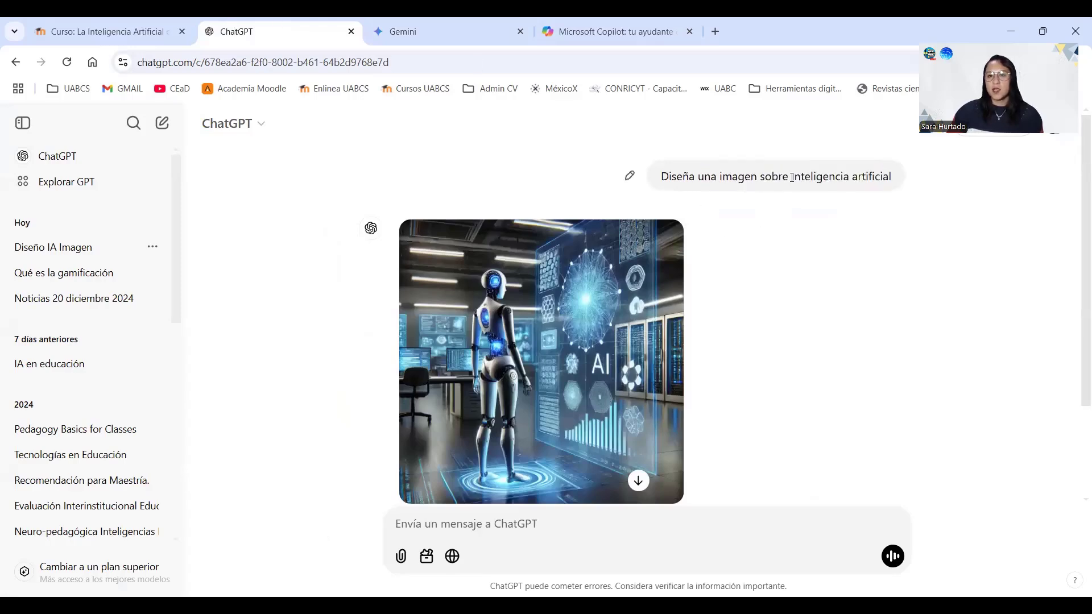
scroll(766, 305, down, 3)
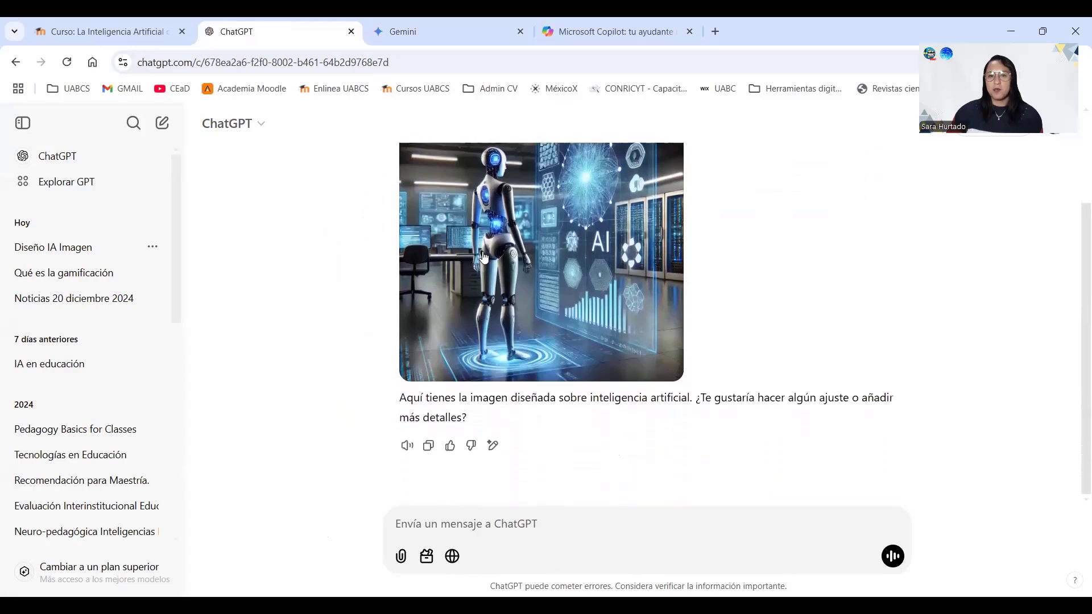
drag(470, 394, 708, 398)
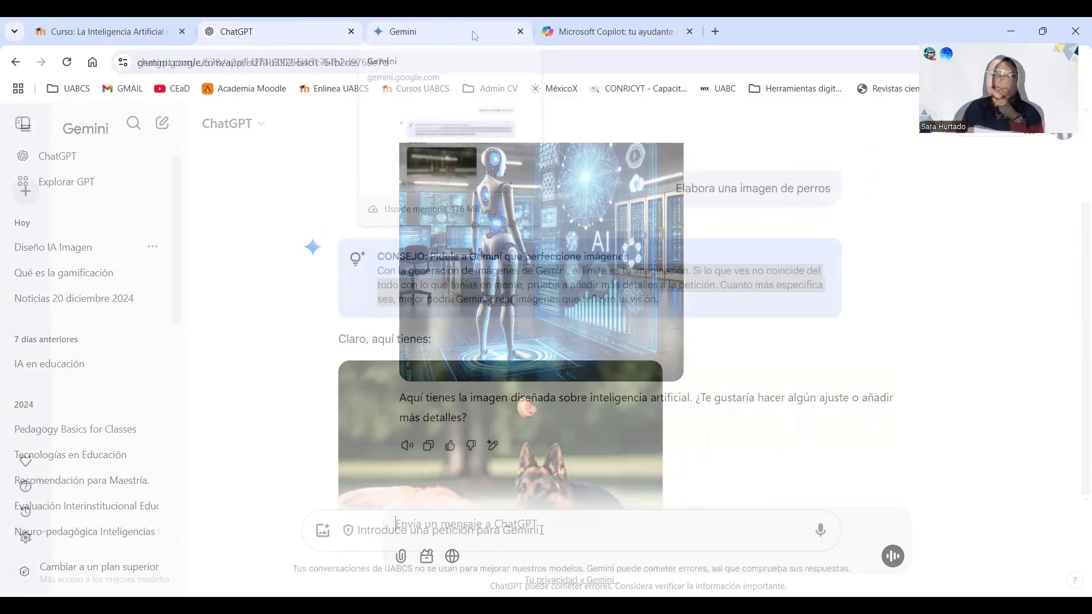
scroll(595, 333, down, 4)
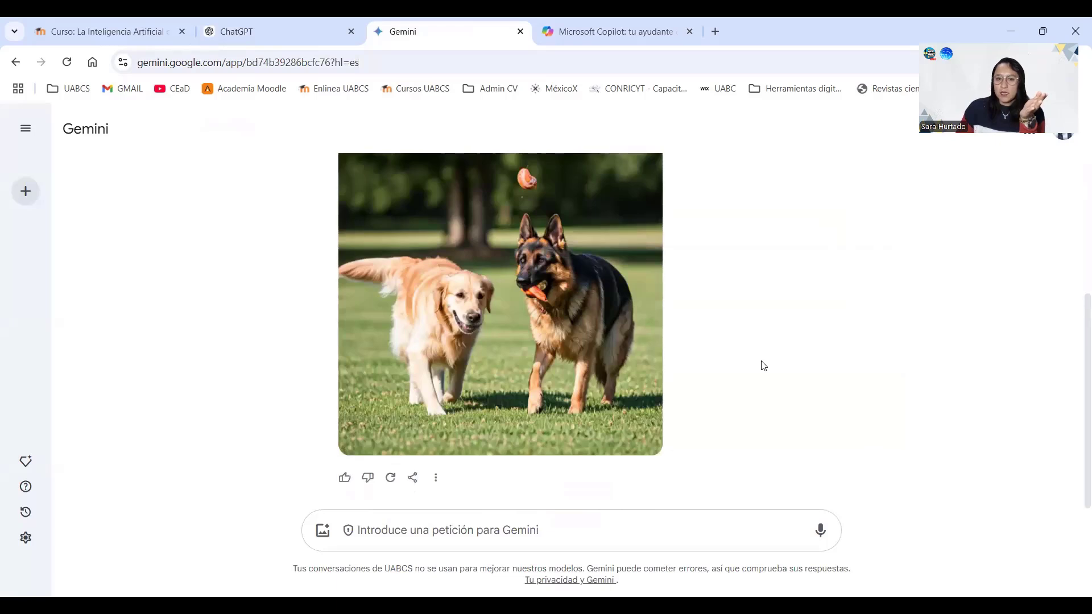
- Switch to Microsoft Copilot, go to its home page and start the suggested topic "Obtén una lista de recomendaciones de podcasts"
click(605, 32)
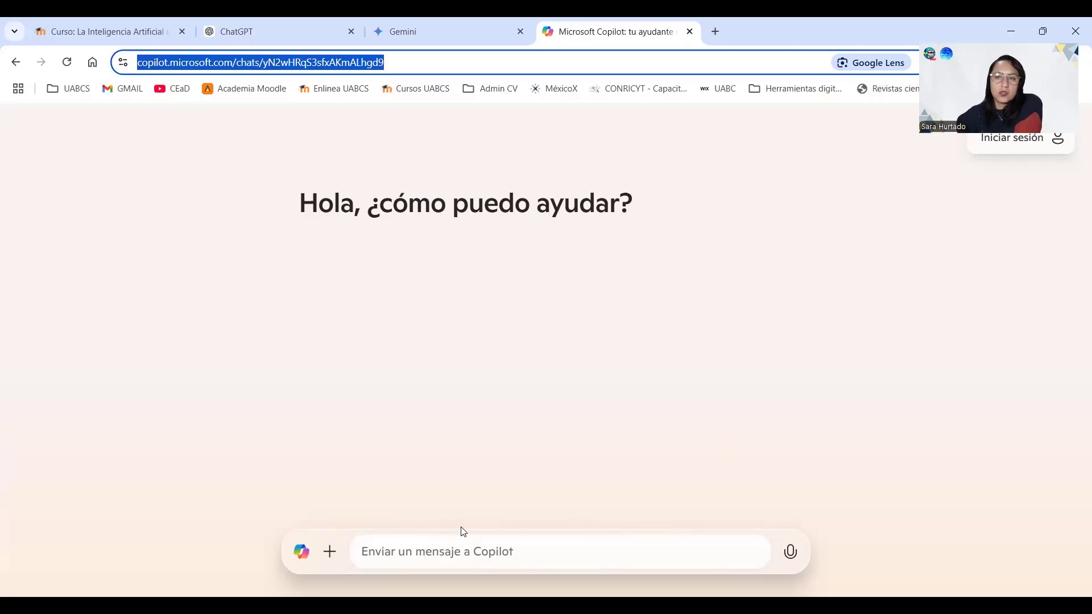
click(330, 559)
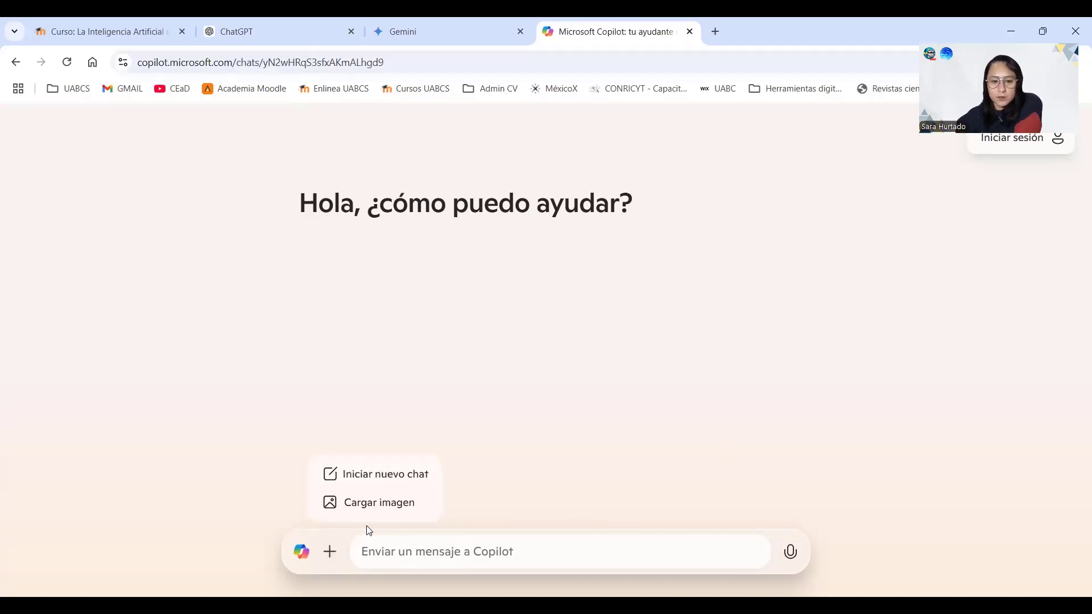
click(301, 560)
scroll(644, 349, down, 5)
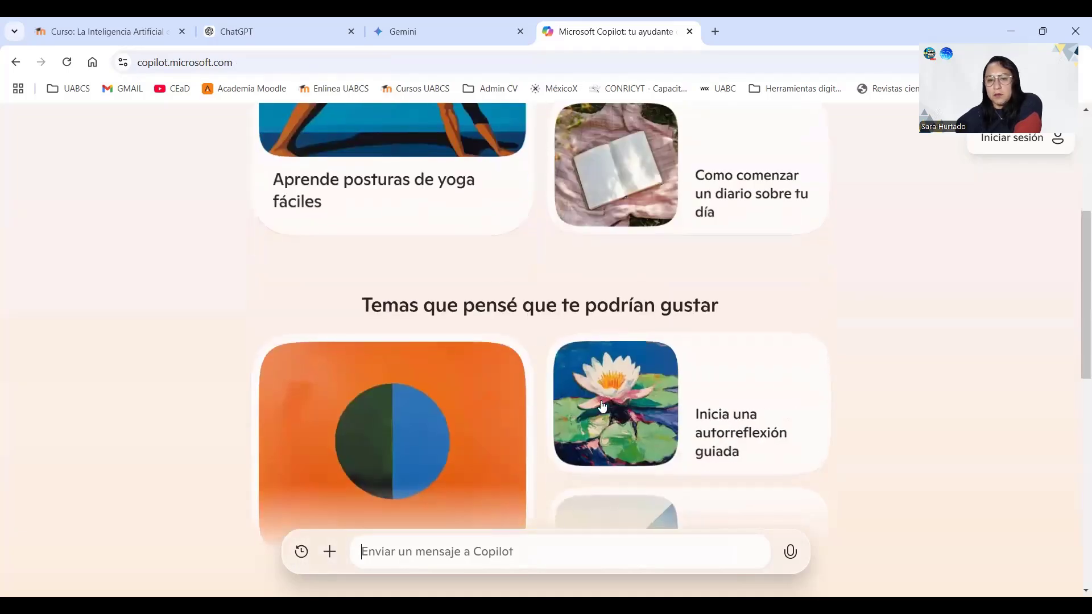
scroll(692, 425, down, 10)
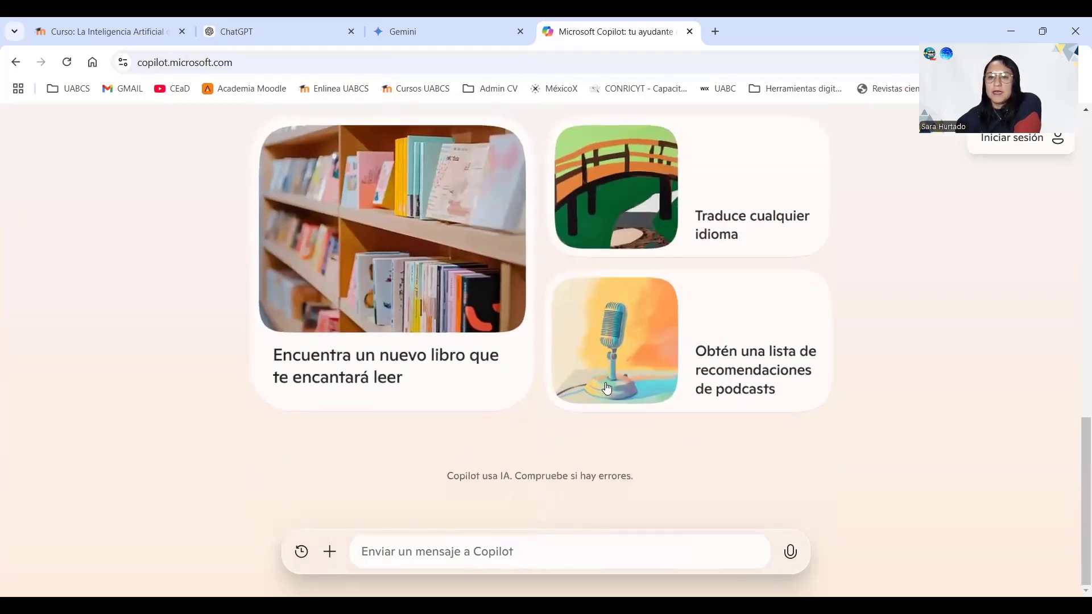
click(764, 362)
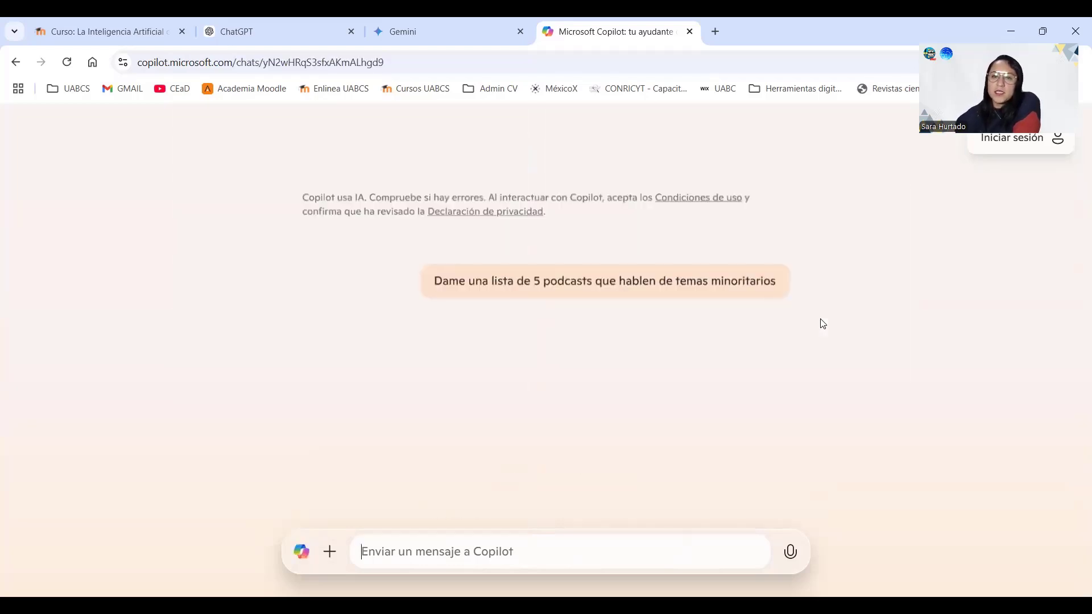